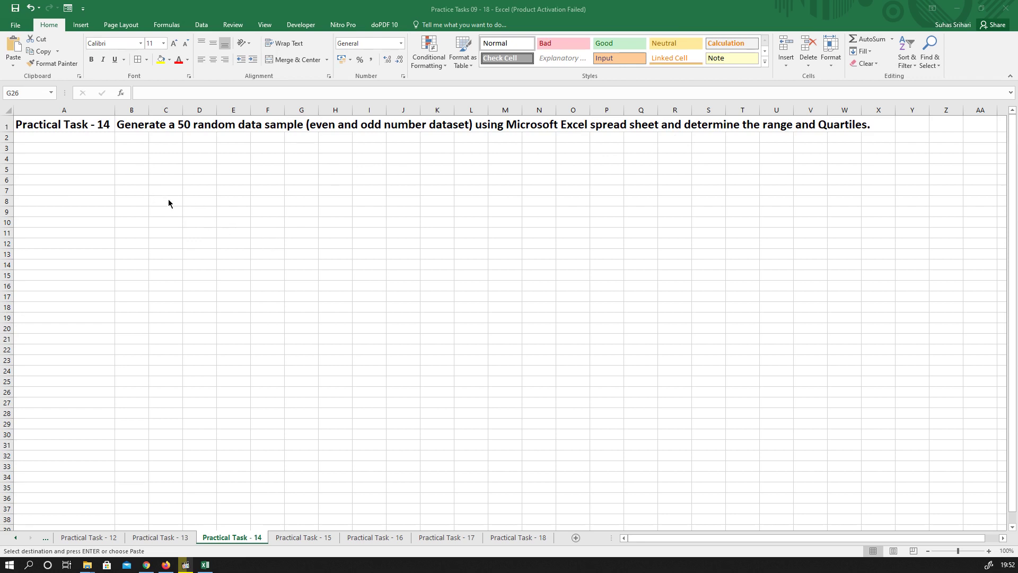
Enter the headers Sl. No., Name of the Candidate and Marks in B6:D6, and fit column C to its text
{"action": "left_click", "coordinate": [130, 178]}
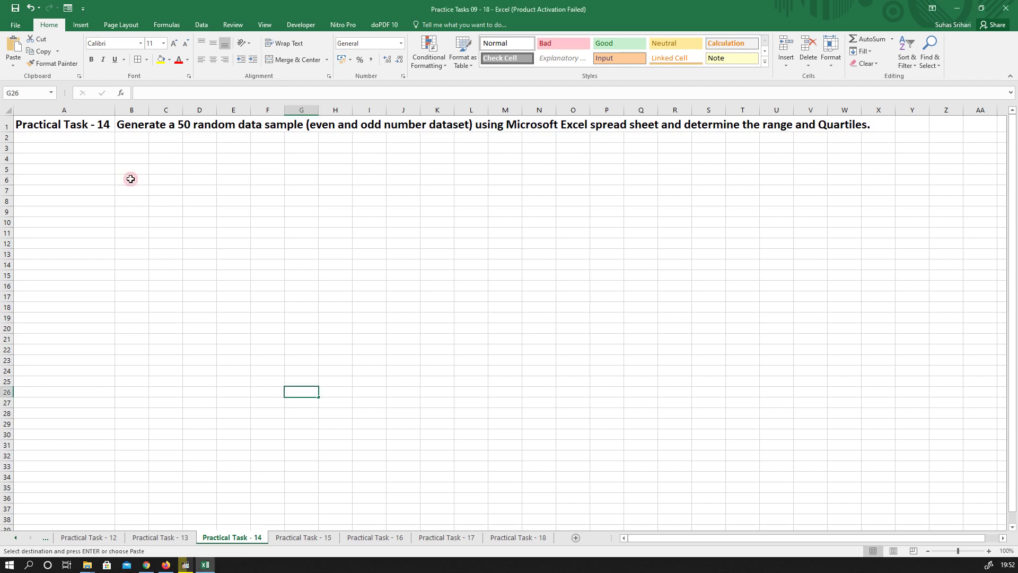
{"action": "left_click", "coordinate": [131, 179]}
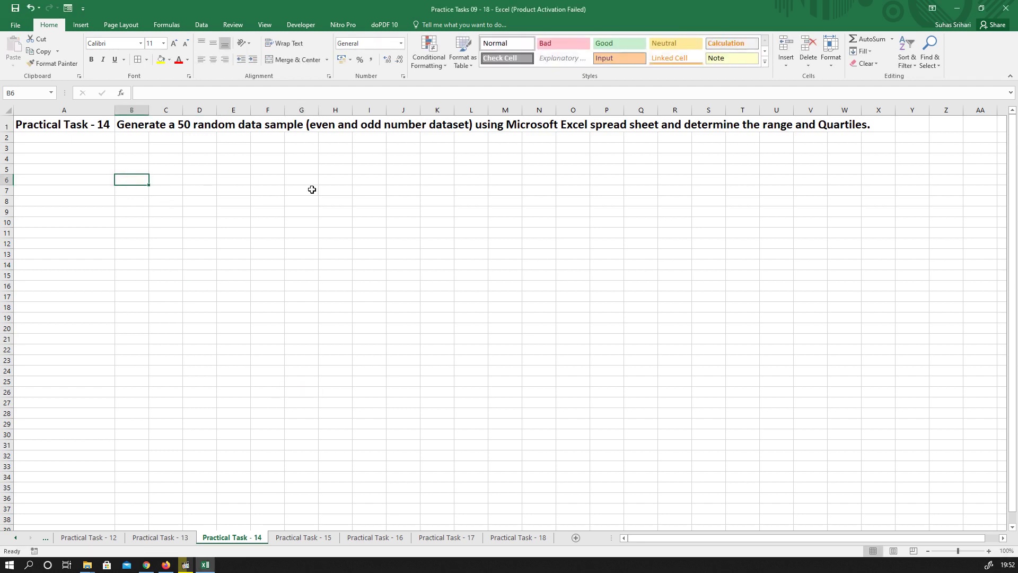
{"action": "type", "text": "Sl"}
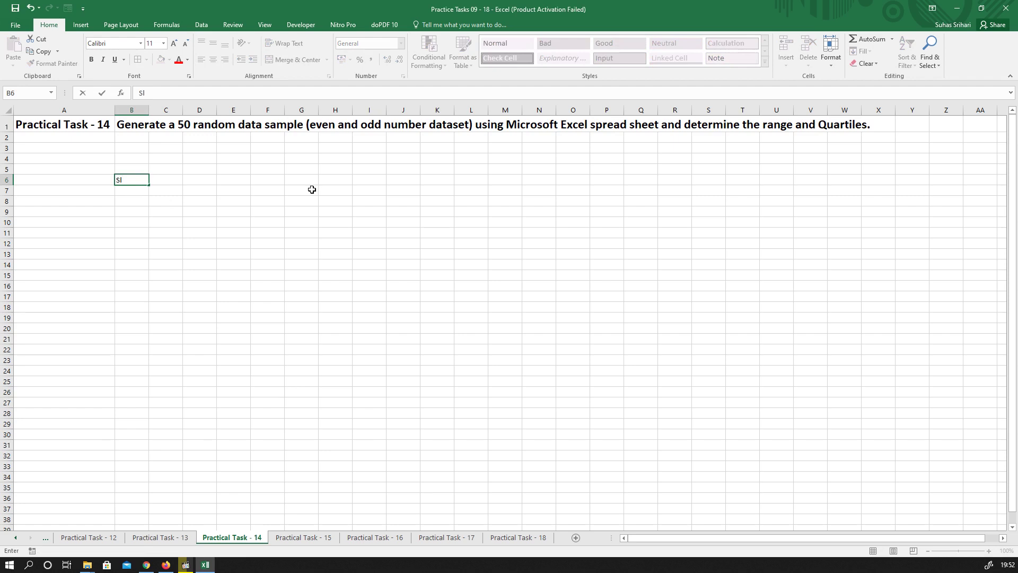
{"action": "type", "text": ". No."}
{"action": "key", "text": "Tab"}
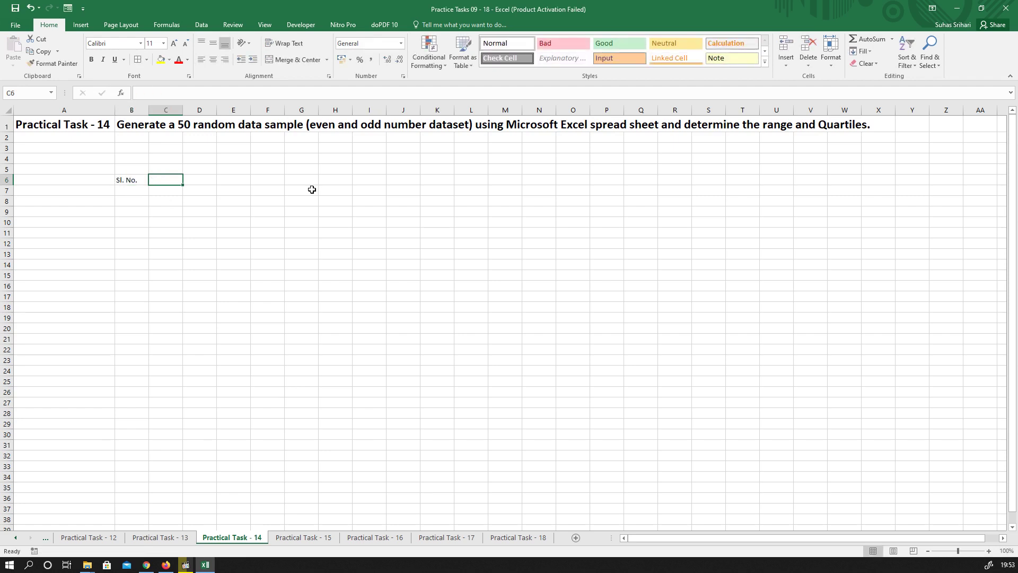
{"action": "type", "text": "Name of t"}
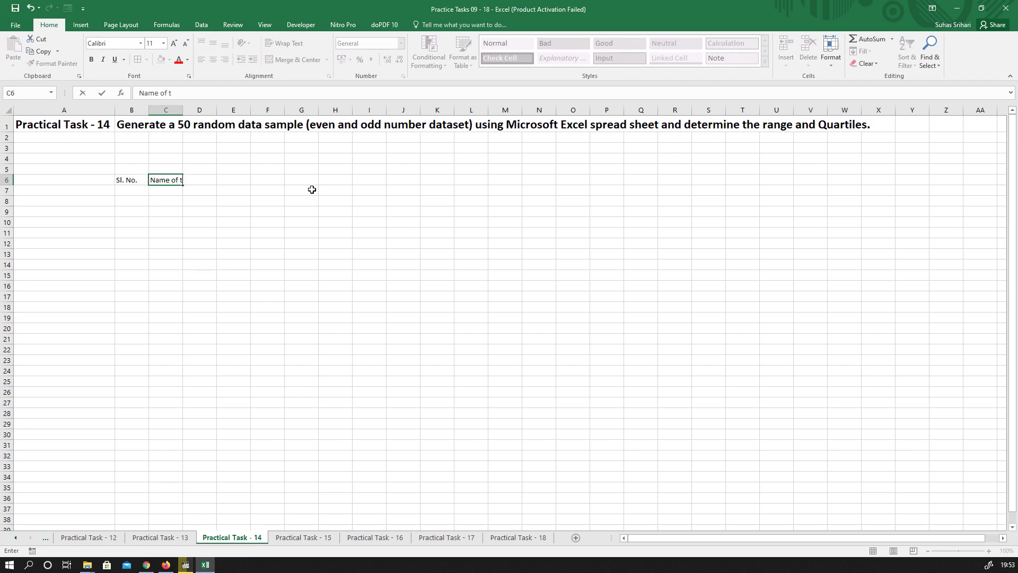
{"action": "type", "text": "he Candidate"}
{"action": "key", "text": "Tab"}
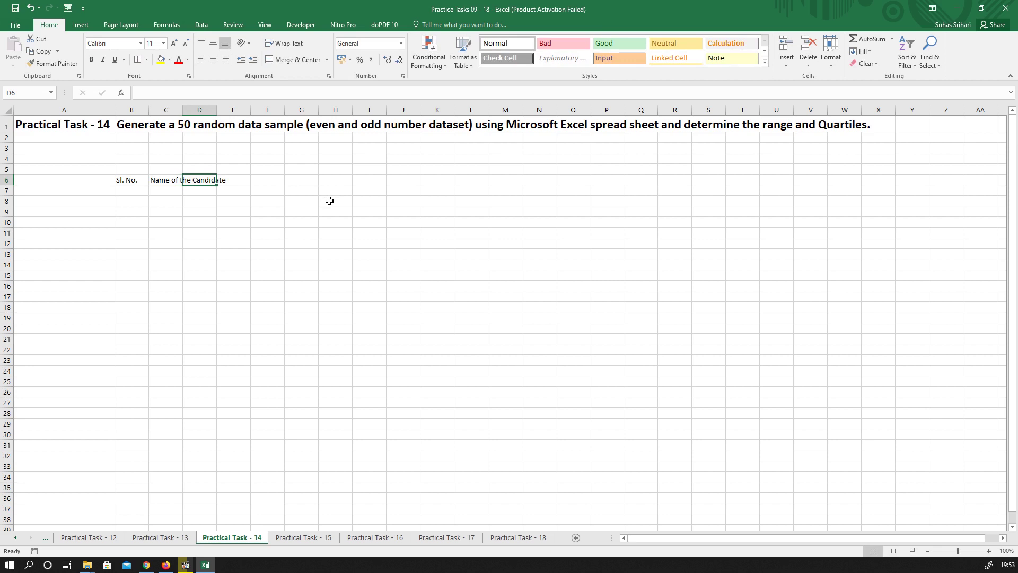
{"action": "type", "text": "Marks"}
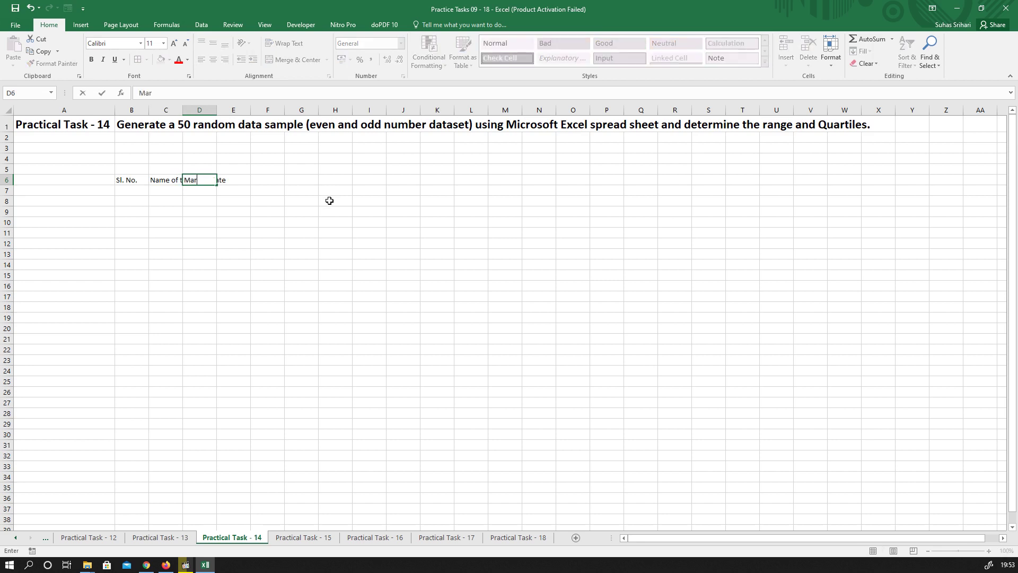
{"action": "left_click", "coordinate": [330, 201]}
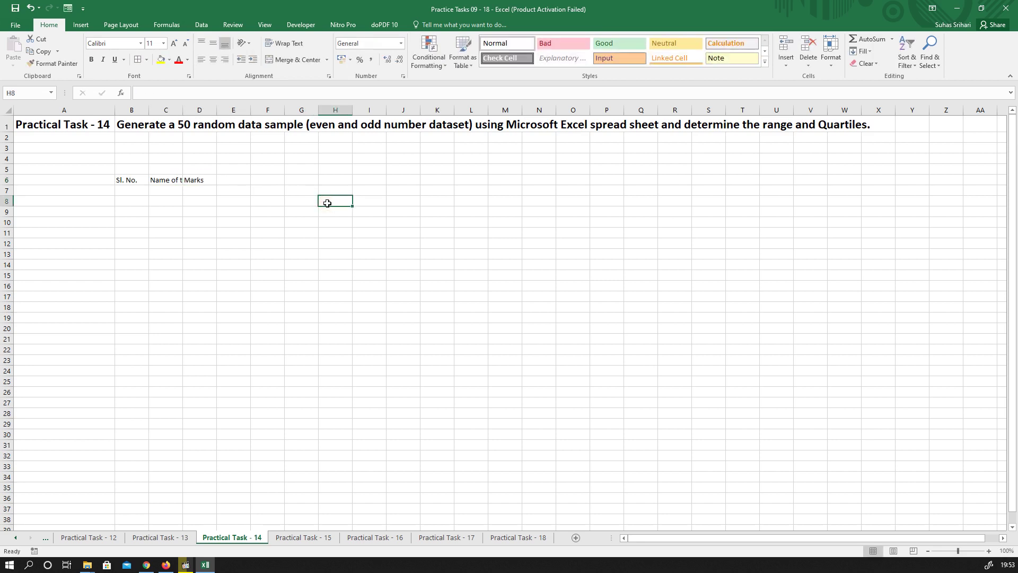
{"action": "double_click", "coordinate": [182, 110]}
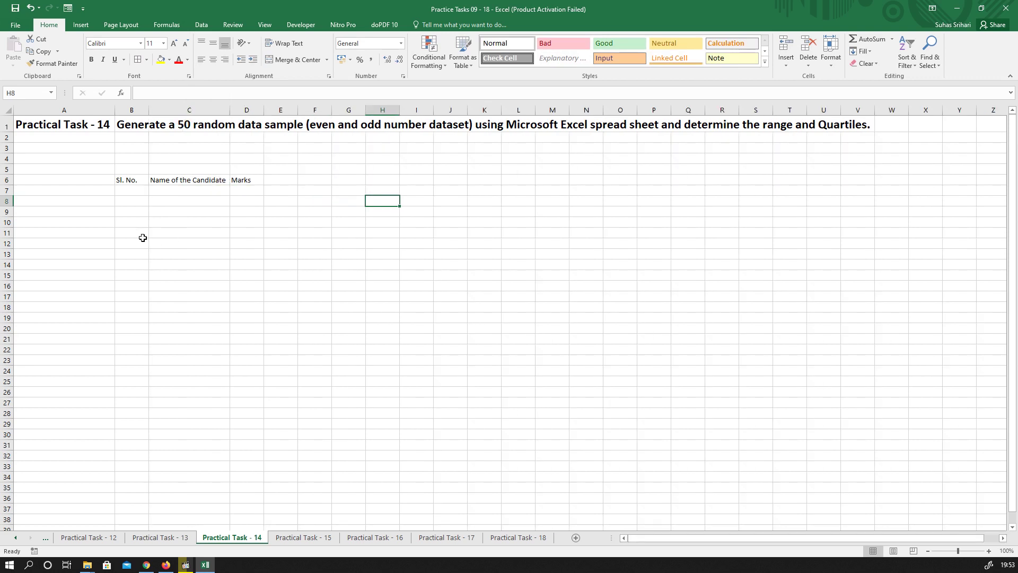
Enter 1 as the first serial number in B7 and centre the header and first data row, B6:D7
{"action": "left_click", "coordinate": [127, 192]}
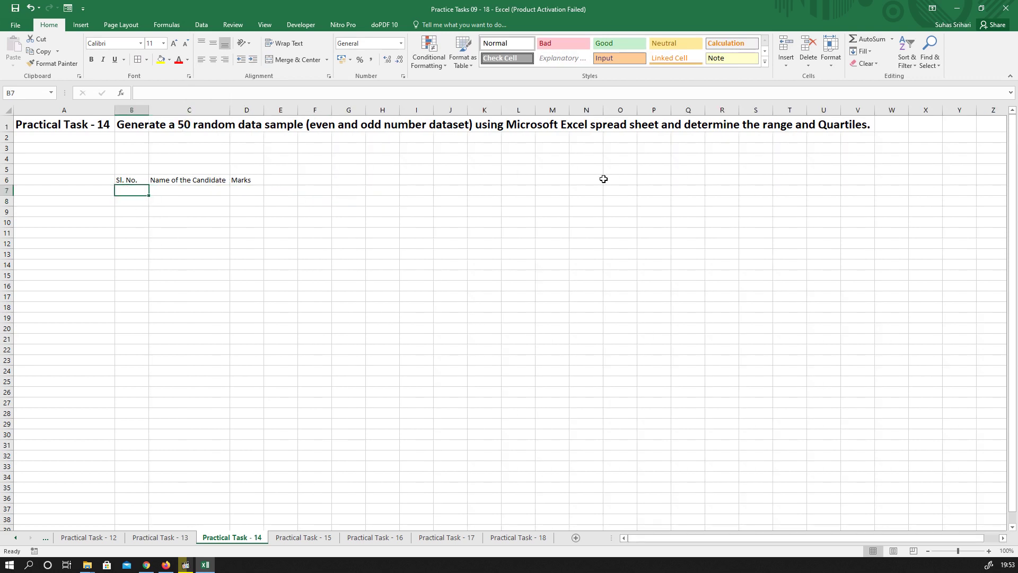
{"action": "type", "text": "1"}
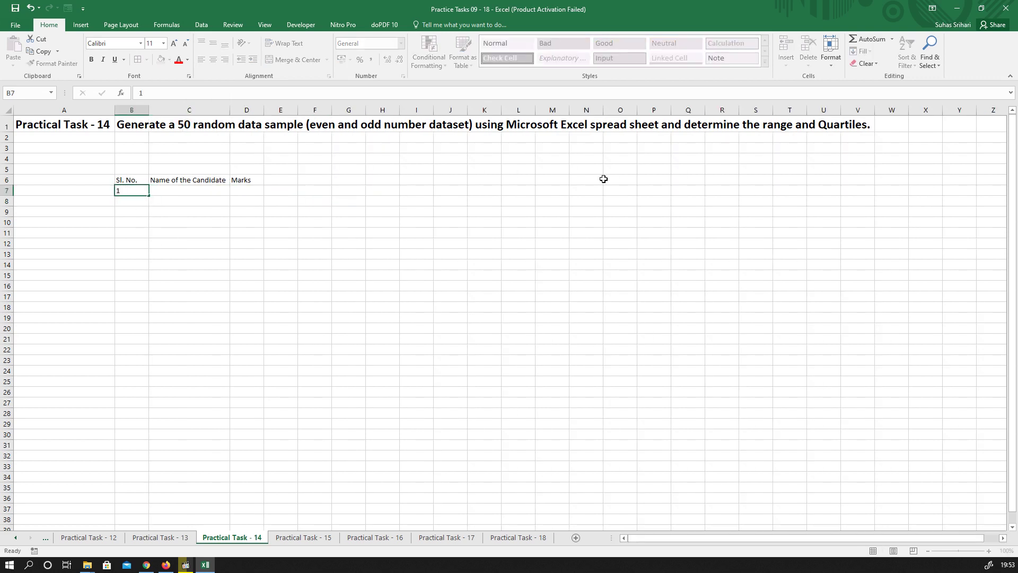
{"action": "key", "text": "shift+Right"}
{"action": "key", "text": "shift+Right"}
{"action": "key", "text": "shift+Left"}
{"action": "key", "text": "shift+Left"}
{"action": "key", "text": "shift+Left"}
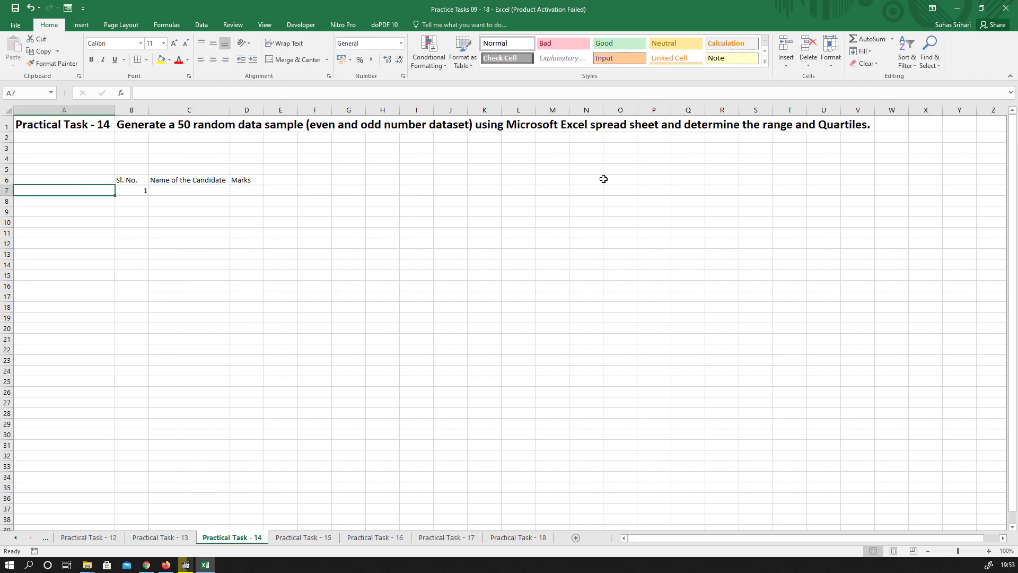
{"action": "key", "text": "shift+Right"}
{"action": "key", "text": "shift+Right"}
{"action": "key", "text": "shift+Right"}
{"action": "key", "text": "shift+Up"}
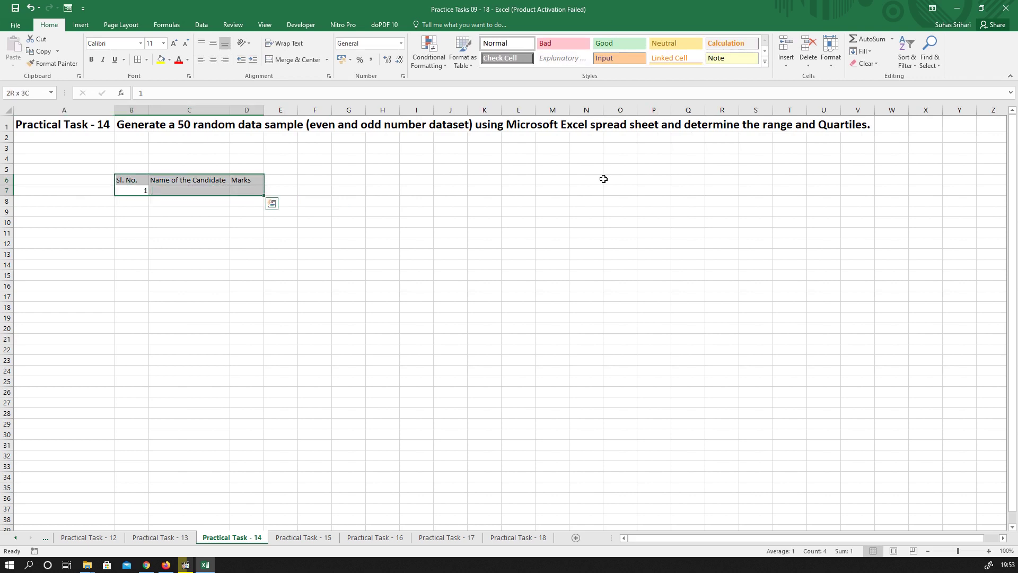
{"action": "left_click", "coordinate": [213, 60]}
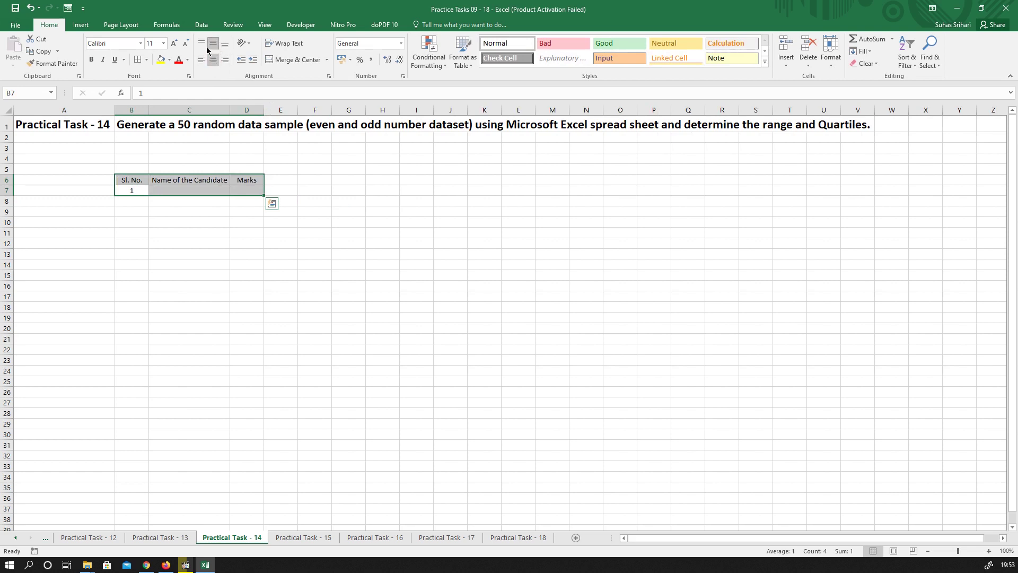
Left-align cell C7 and enter Candidate_01 as the first candidate
{"action": "left_click", "coordinate": [163, 190]}
{"action": "left_click", "coordinate": [201, 59]}
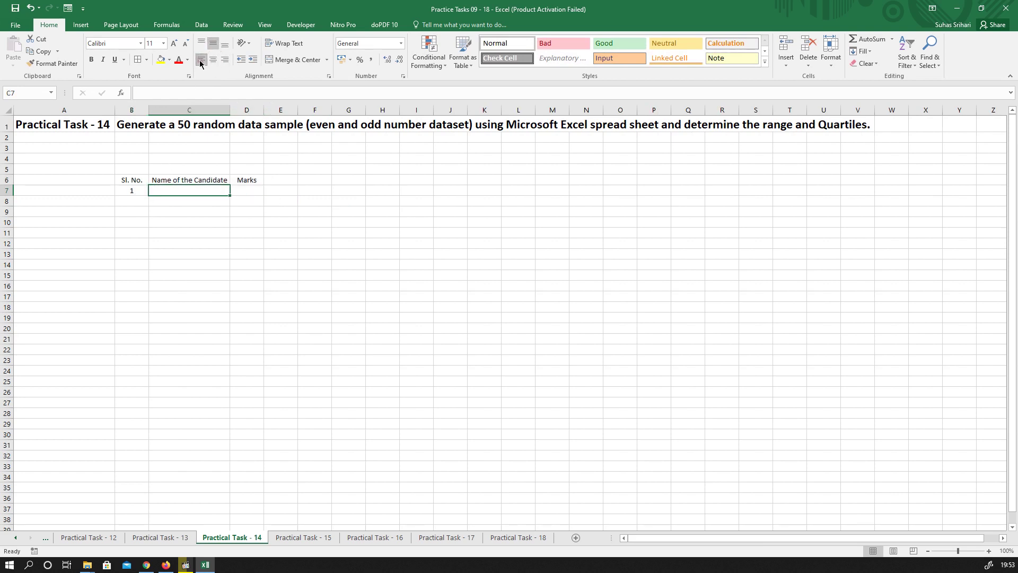
{"action": "left_click", "coordinate": [176, 194]}
{"action": "type", "text": "Candidate"}
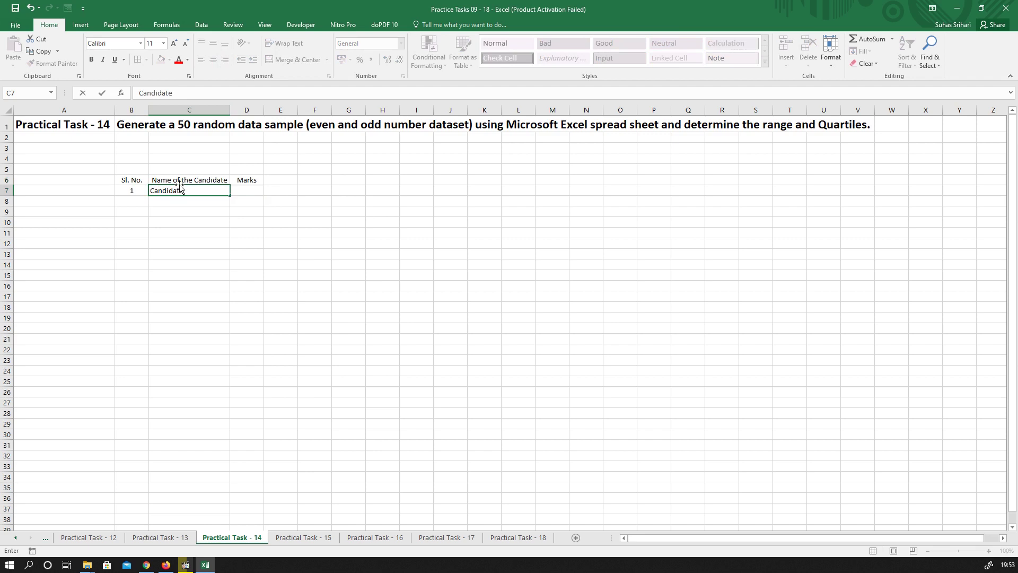
{"action": "type", "text": "_01"}
{"action": "key", "text": "Tab"}
Generate the first mark in D7 with a RANDBETWEEN formula from 0 to 100
{"action": "type", "text": "="}
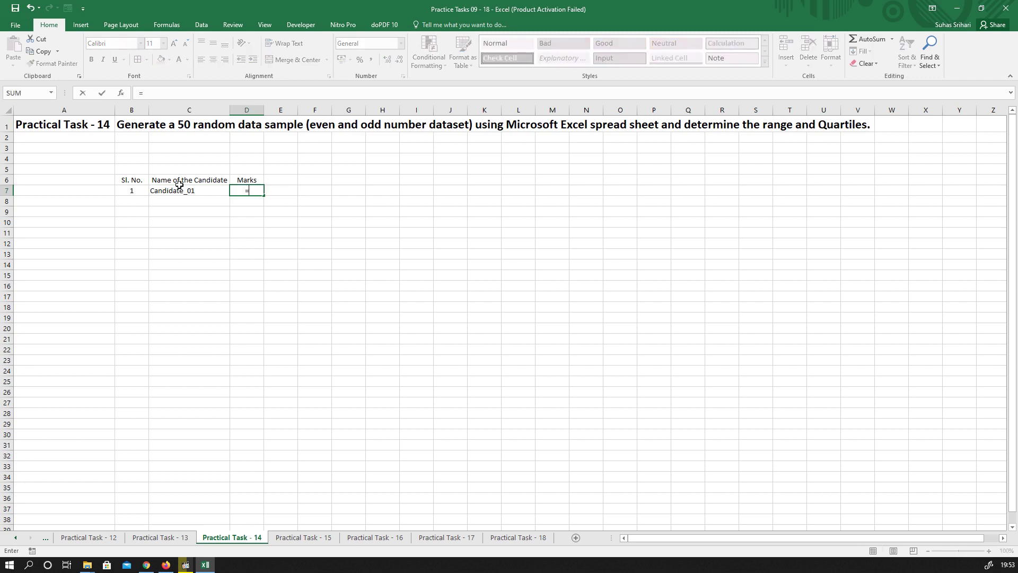
{"action": "type", "text": "rand"}
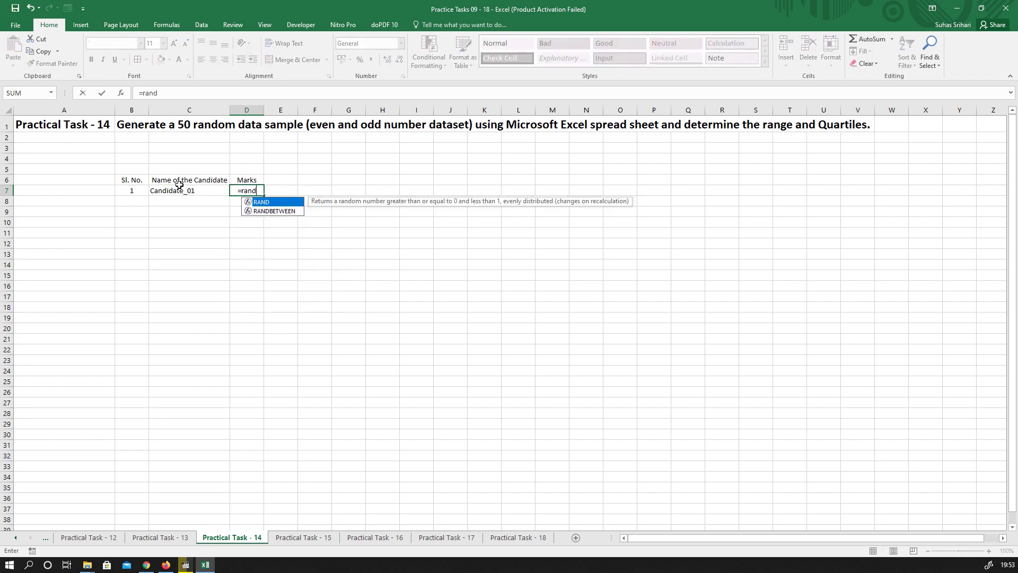
{"action": "double_click", "coordinate": [271, 211]}
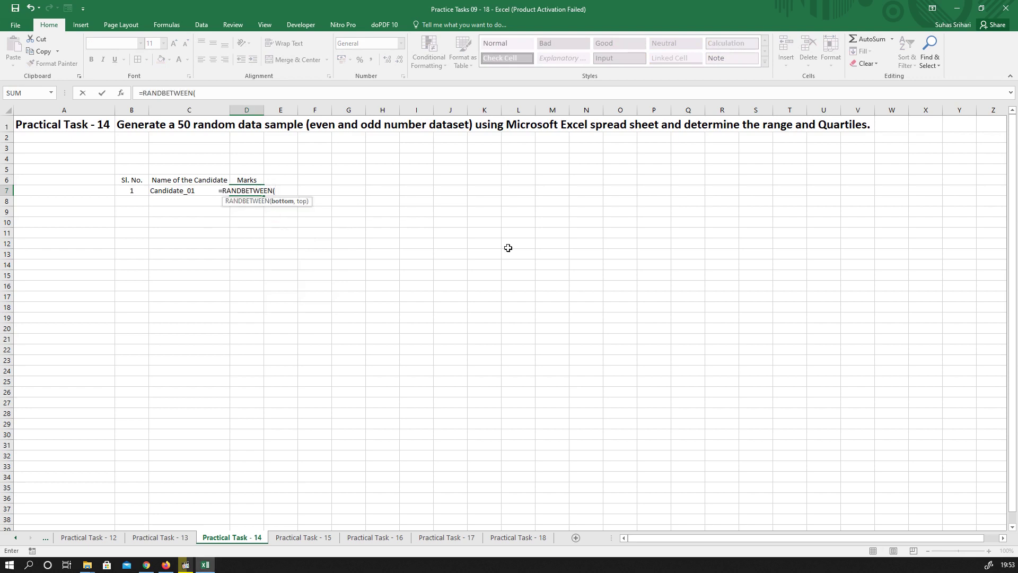
{"action": "type", "text": "0"}
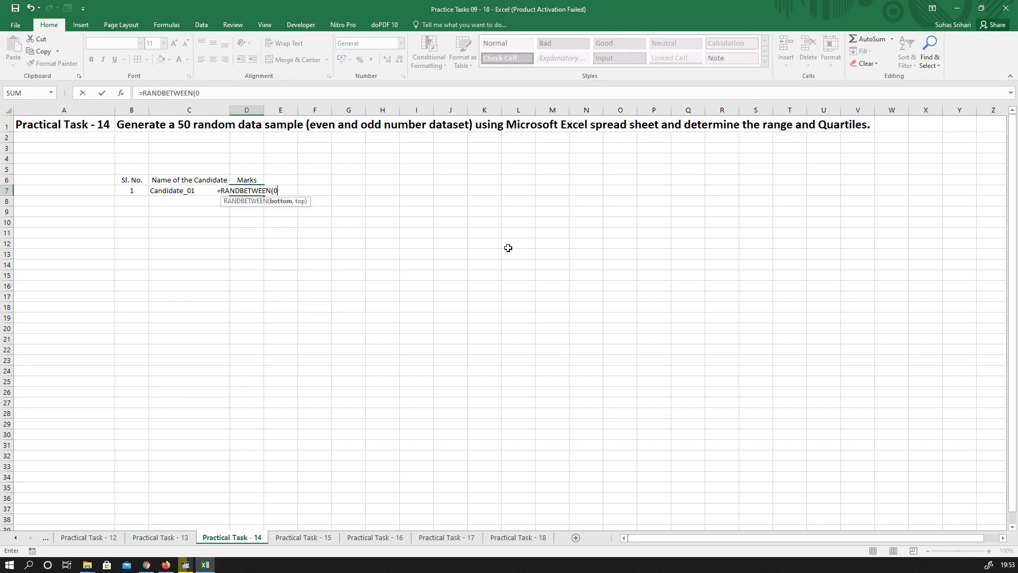
{"action": "type", "text": ",100"}
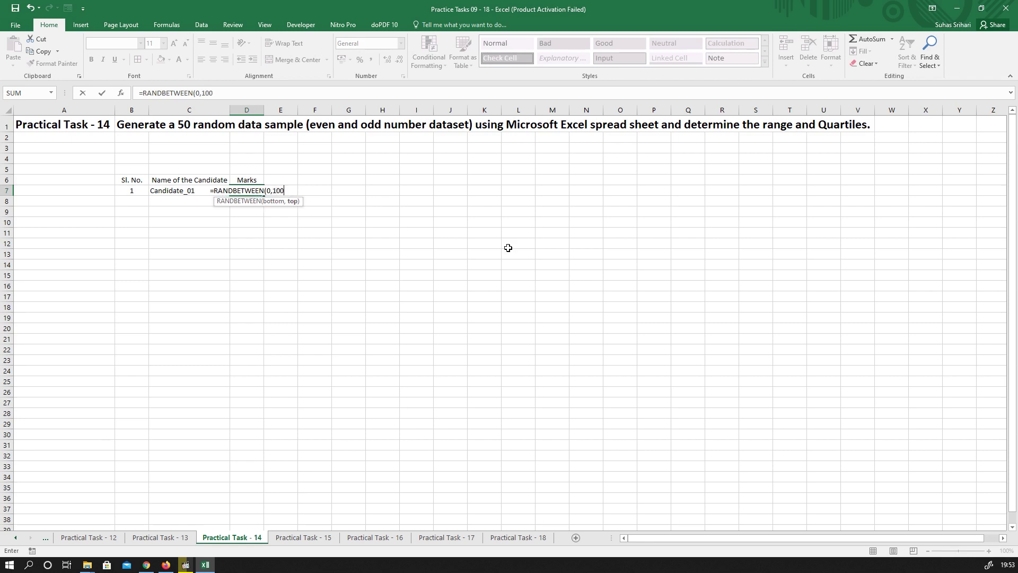
{"action": "key", "text": "Return"}
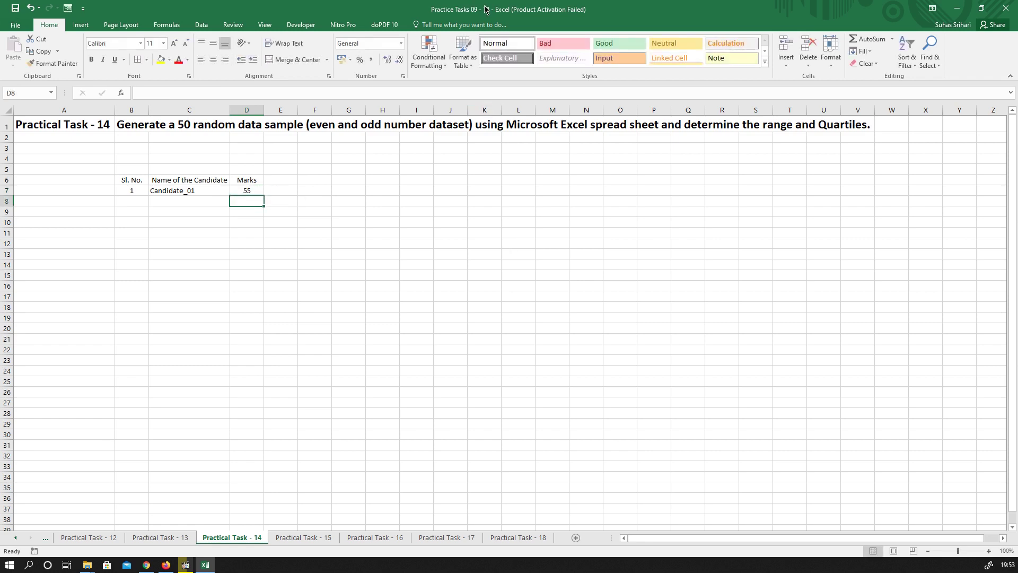
Fill the first data row down to row 56 for 50 candidates and apply all borders to the filled range
{"action": "left_click_drag", "start_coordinate": [122, 192], "coordinate": [257, 511]}
{"action": "scroll", "coordinate": [243, 384], "scroll_direction": "up", "scroll_amount": 6}
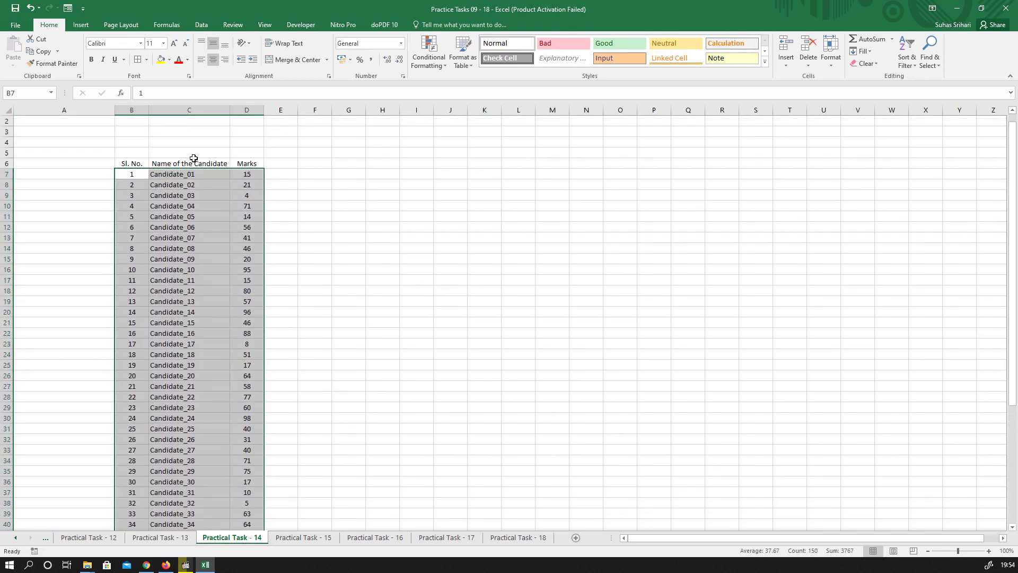
{"action": "left_click", "coordinate": [137, 59]}
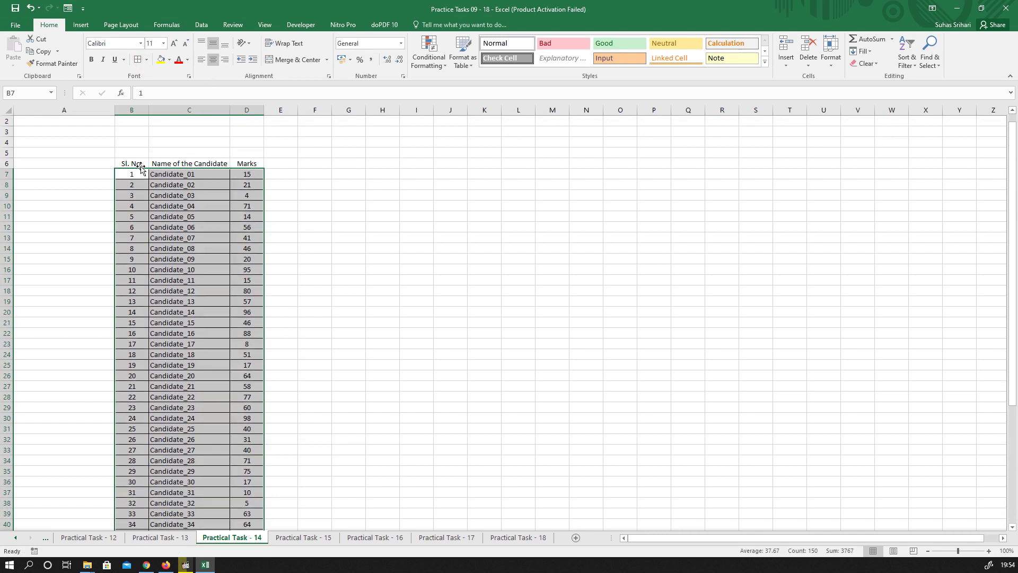
Apply all borders to the header row B6:D6 and make its text bold
{"action": "left_click_drag", "start_coordinate": [135, 163], "coordinate": [238, 164]}
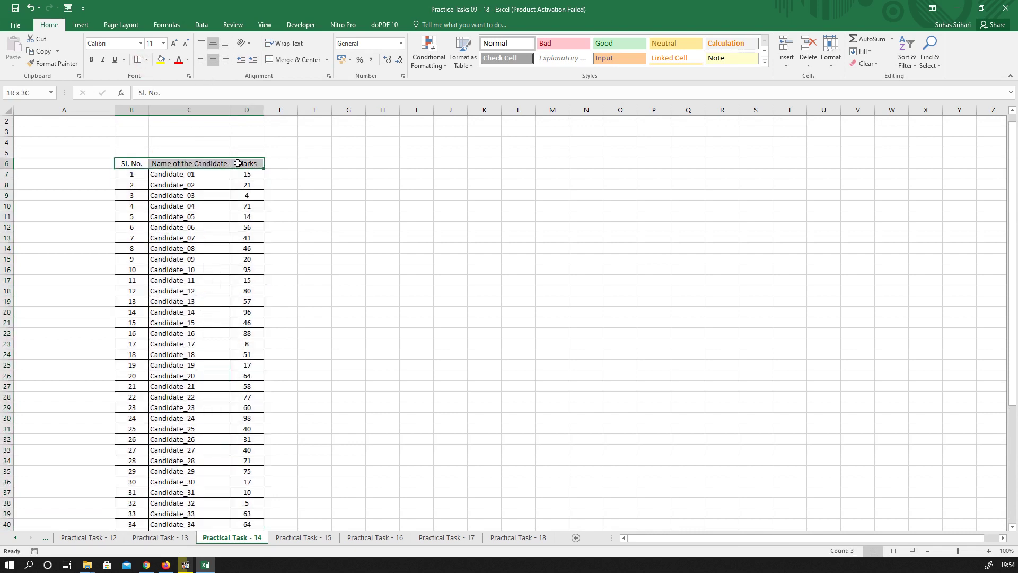
{"action": "left_click", "coordinate": [94, 64]}
{"action": "left_click", "coordinate": [416, 344]}
{"action": "scroll", "coordinate": [315, 296], "scroll_direction": "up", "scroll_amount": 1}
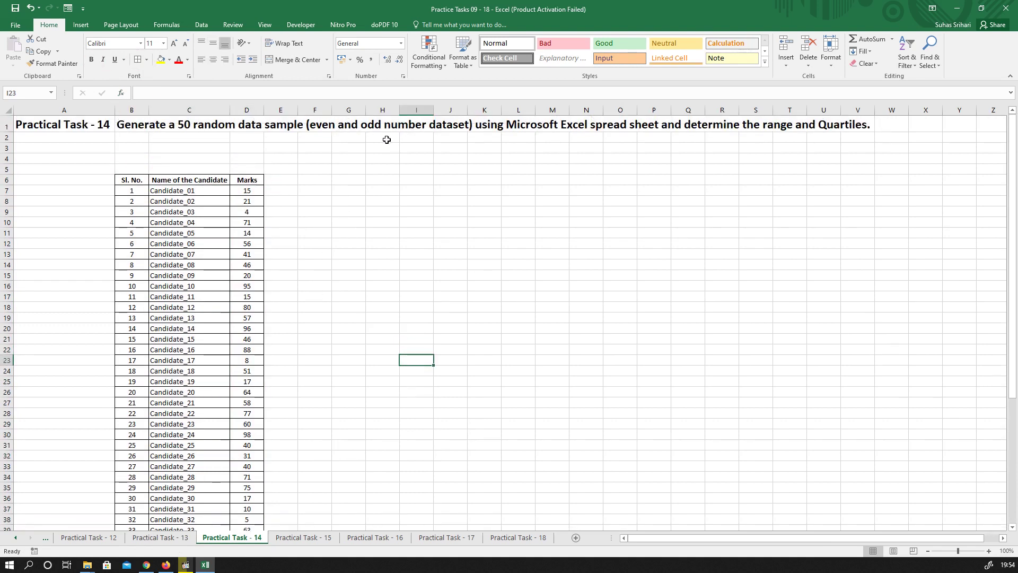
Copy the whole candidate table, B6:D56, to P6 and fit column Q to its text
{"action": "scroll", "coordinate": [246, 391], "scroll_direction": "down", "scroll_amount": 8}
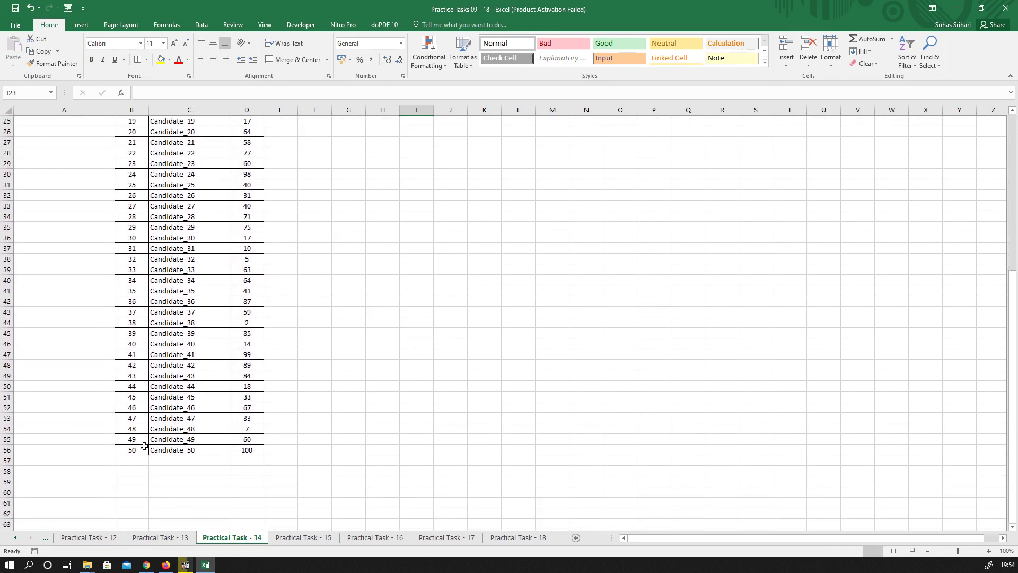
{"action": "scroll", "coordinate": [309, 409], "scroll_direction": "up", "scroll_amount": 8}
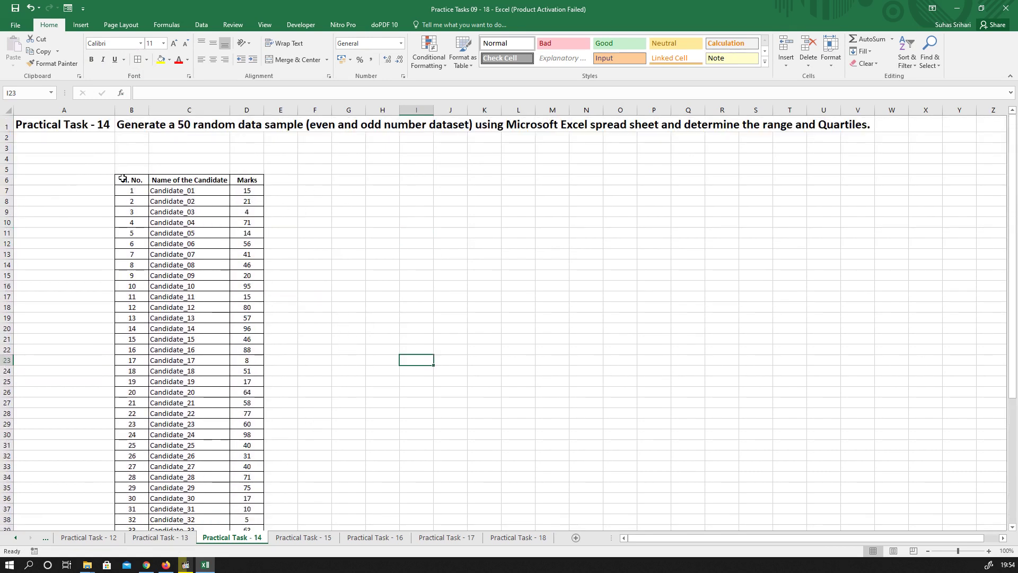
{"action": "left_click_drag", "start_coordinate": [122, 178], "coordinate": [235, 513]}
{"action": "key", "text": "ctrl+c"}
{"action": "scroll", "coordinate": [571, 321], "scroll_direction": "up", "scroll_amount": 6}
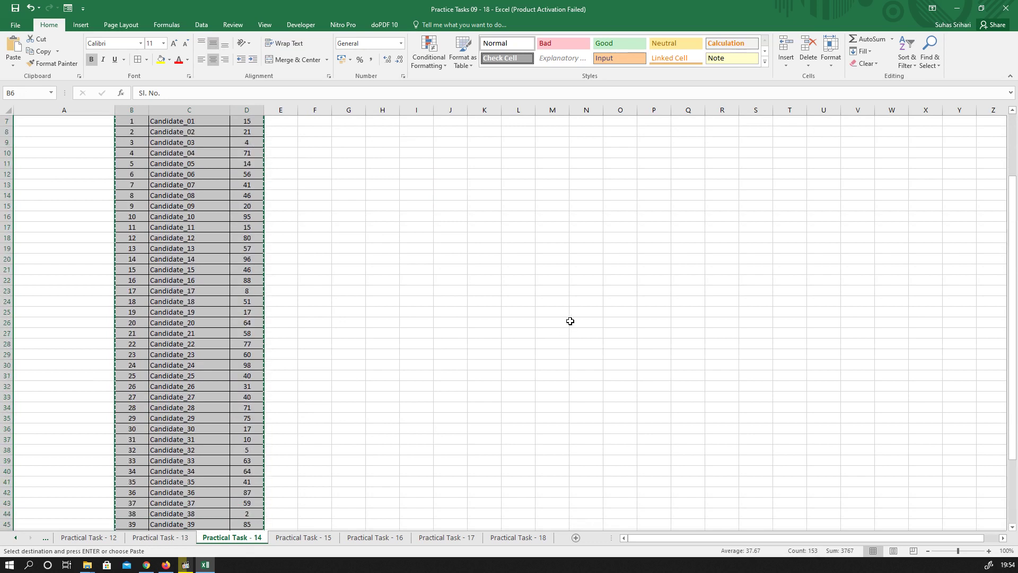
{"action": "left_click", "coordinate": [640, 182]}
{"action": "key", "text": "ctrl+v"}
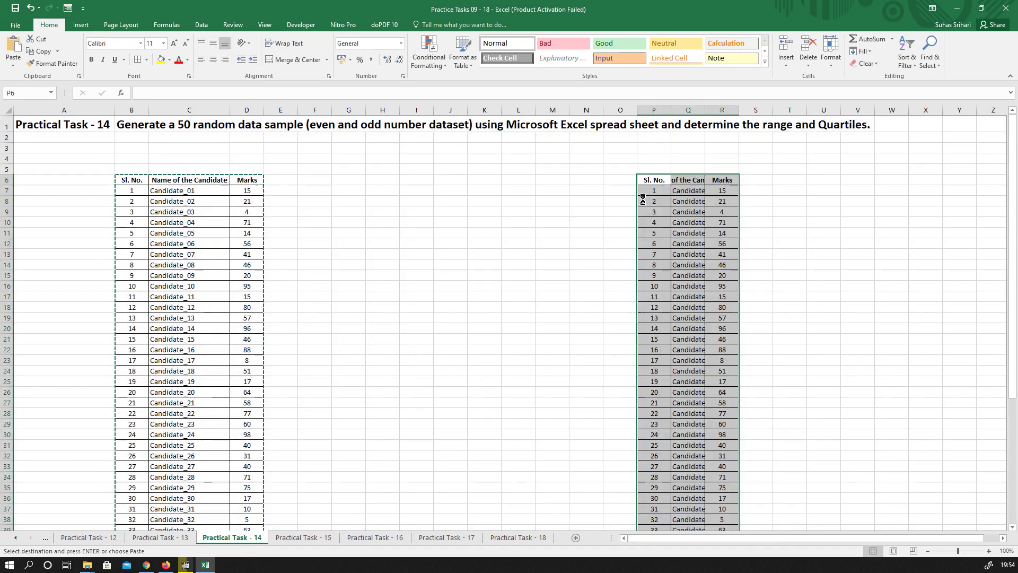
{"action": "double_click", "coordinate": [706, 110]}
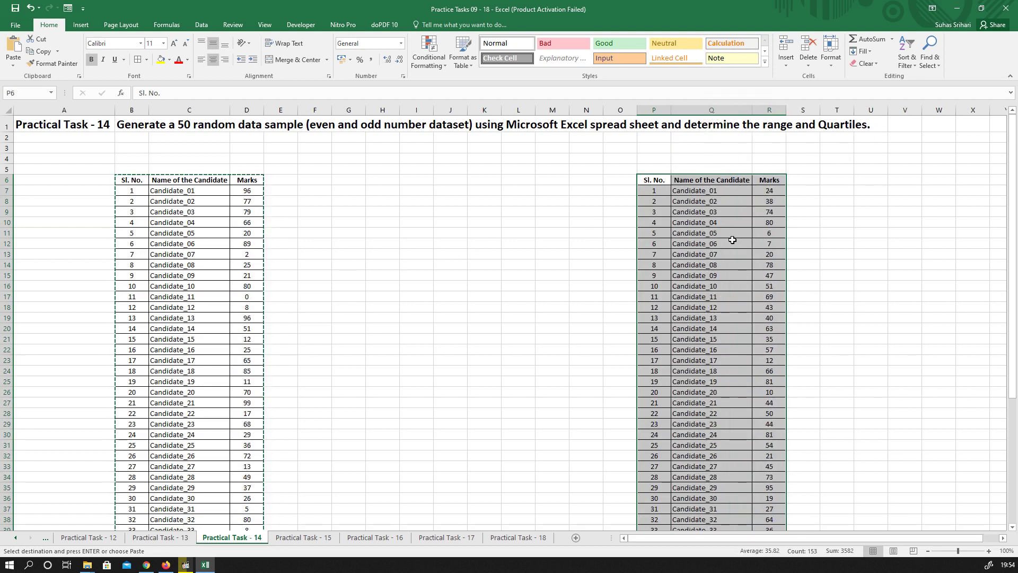
Clear the 50th candidate's entries in P56:R56 of the second table and remove the borders from those cells
{"action": "scroll", "coordinate": [706, 215], "scroll_direction": "down", "scroll_amount": 11}
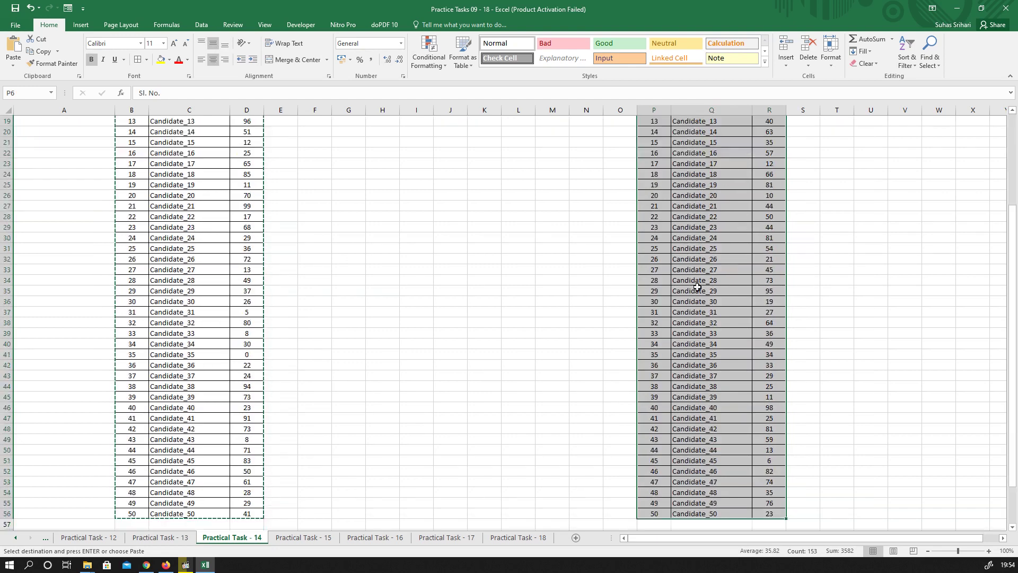
{"action": "left_click_drag", "start_coordinate": [651, 354], "coordinate": [759, 354]}
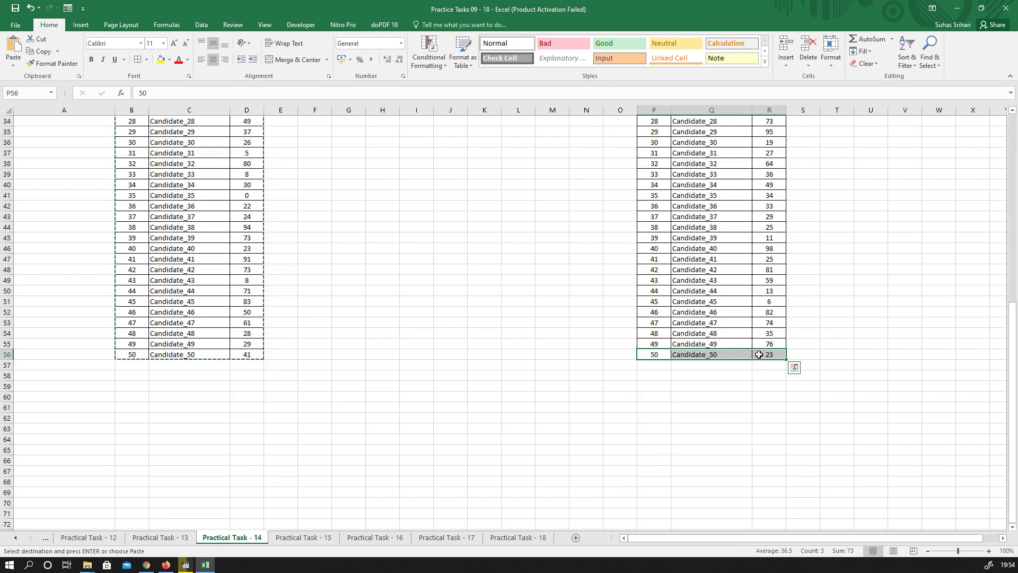
{"action": "key", "text": "Delete"}
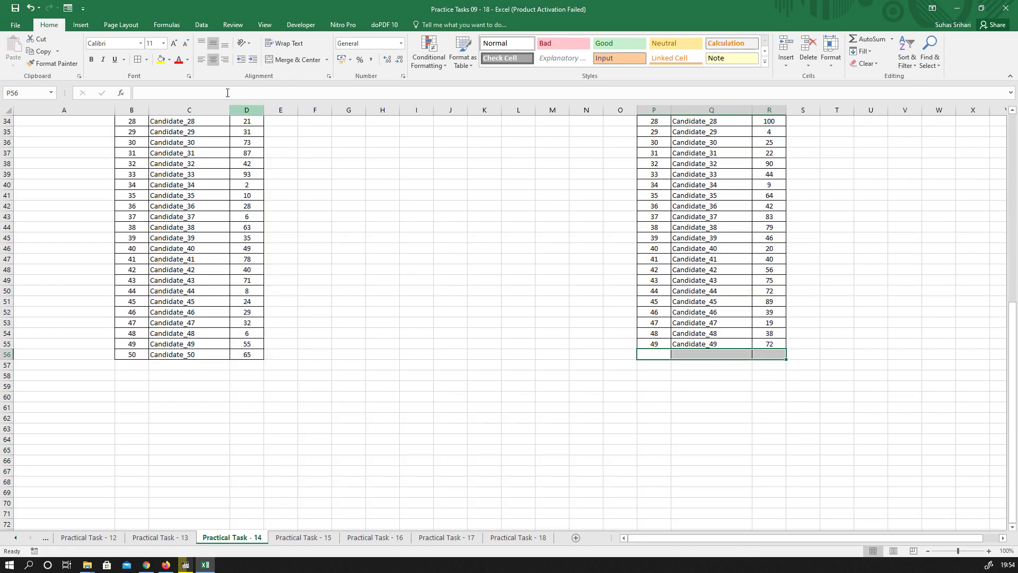
{"action": "left_click", "coordinate": [146, 60]}
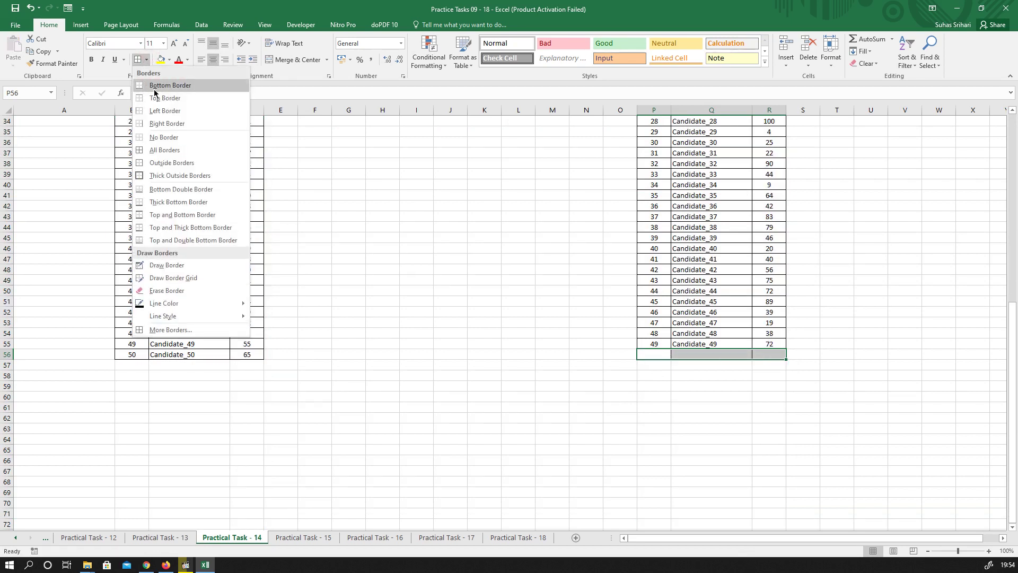
{"action": "left_click", "coordinate": [175, 138]}
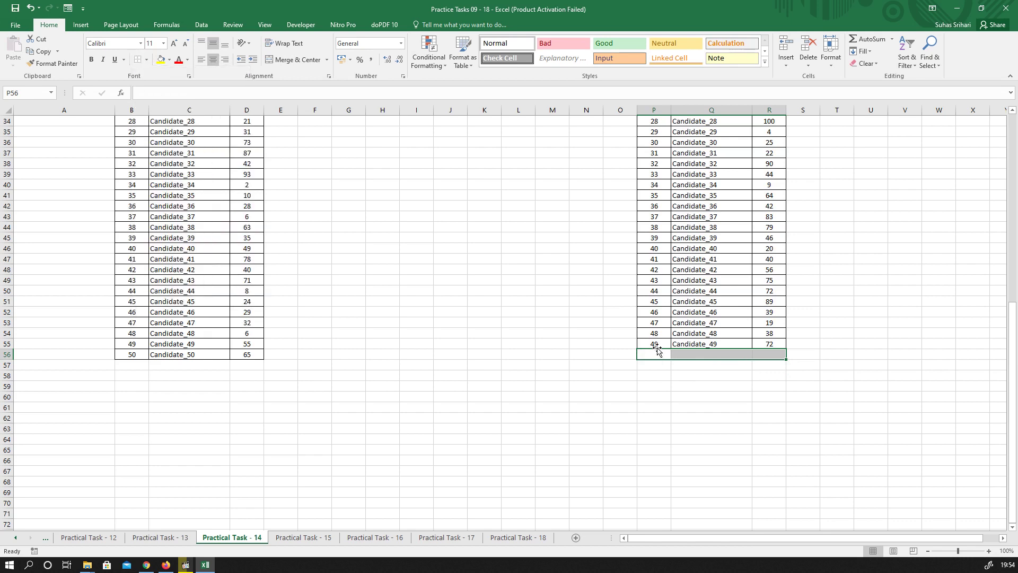
Apply all borders to the second table's last candidate row, P55:R55
{"action": "left_click", "coordinate": [649, 345]}
{"action": "left_click_drag", "start_coordinate": [649, 345], "coordinate": [759, 344]}
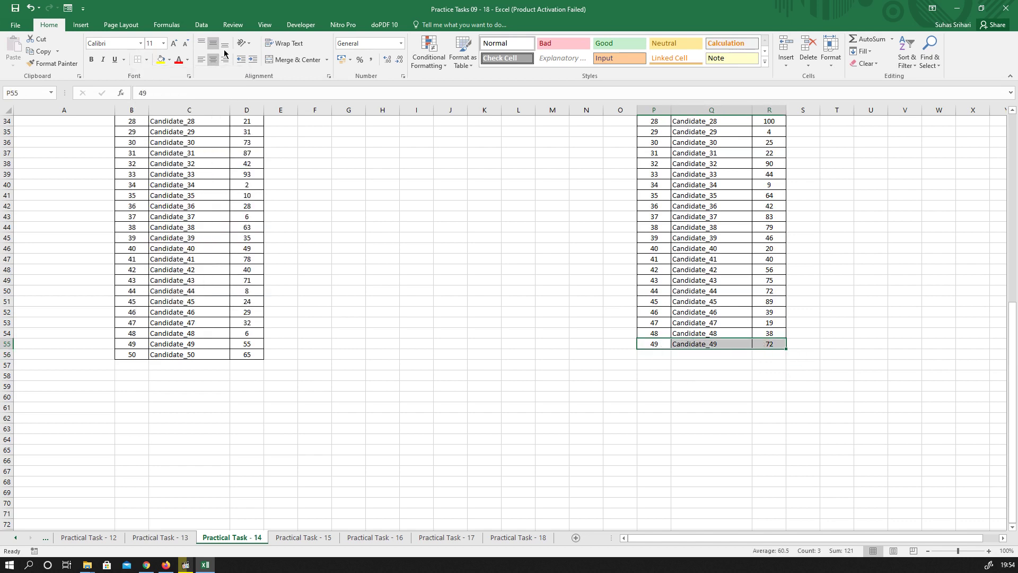
{"action": "left_click", "coordinate": [147, 59]}
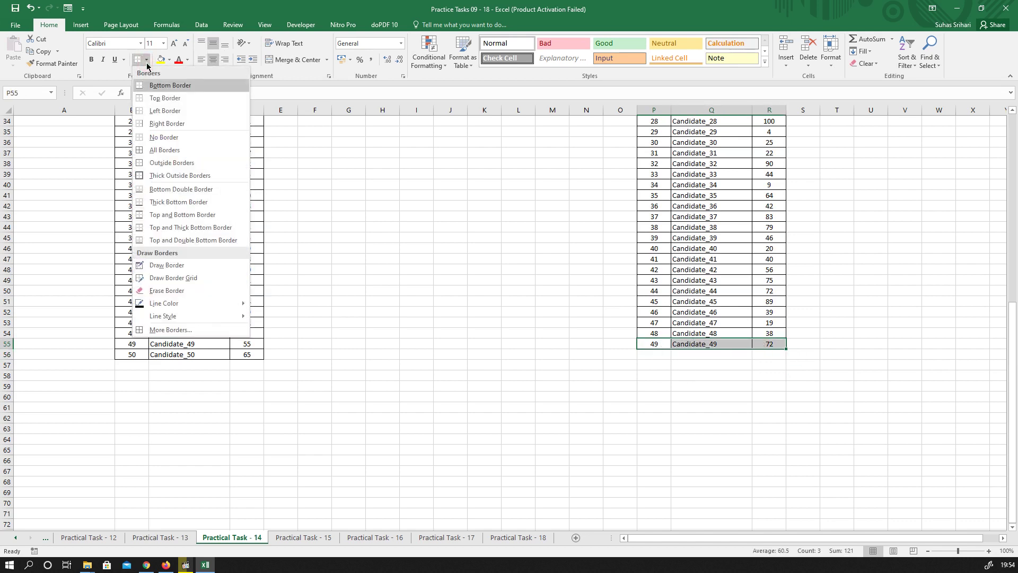
{"action": "left_click", "coordinate": [166, 151]}
{"action": "left_click", "coordinate": [680, 489]}
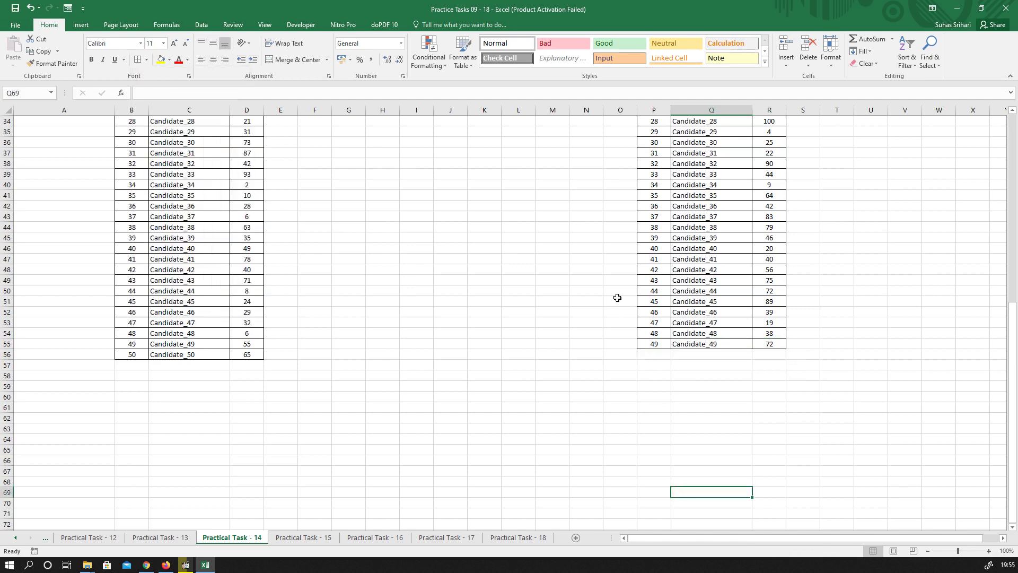
{"action": "left_click", "coordinate": [7, 344]}
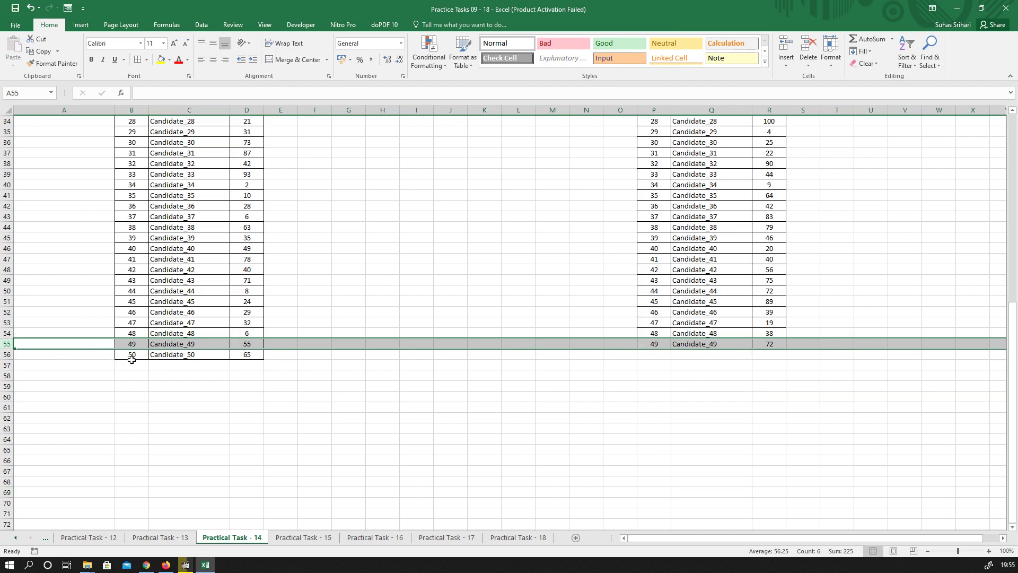
Enter the heading Quartiles in F7, with the labels Minimum in F8 and Quartile 1 in F9
{"action": "scroll", "coordinate": [249, 323], "scroll_direction": "up", "scroll_amount": 11}
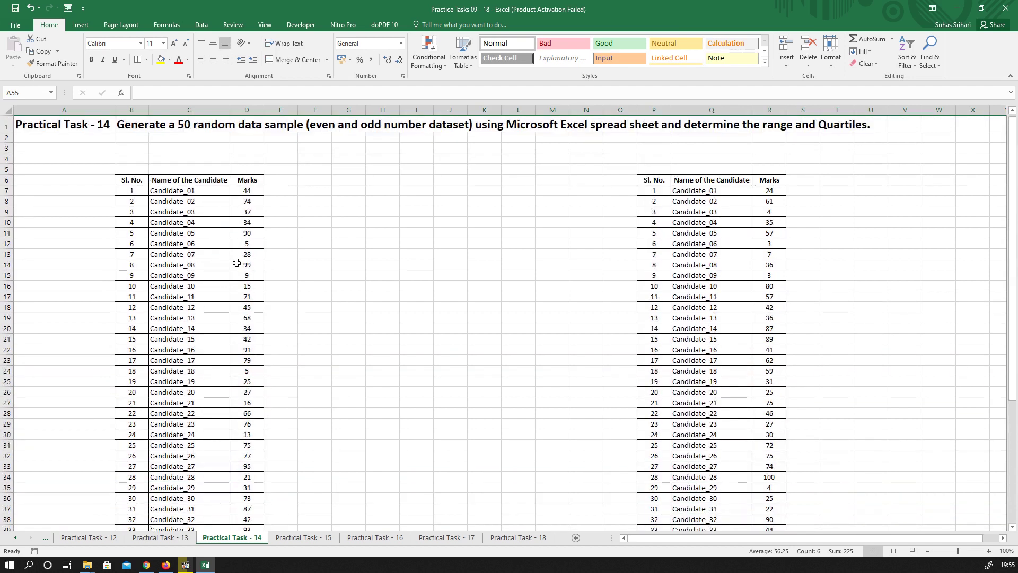
{"action": "left_click", "coordinate": [423, 304]}
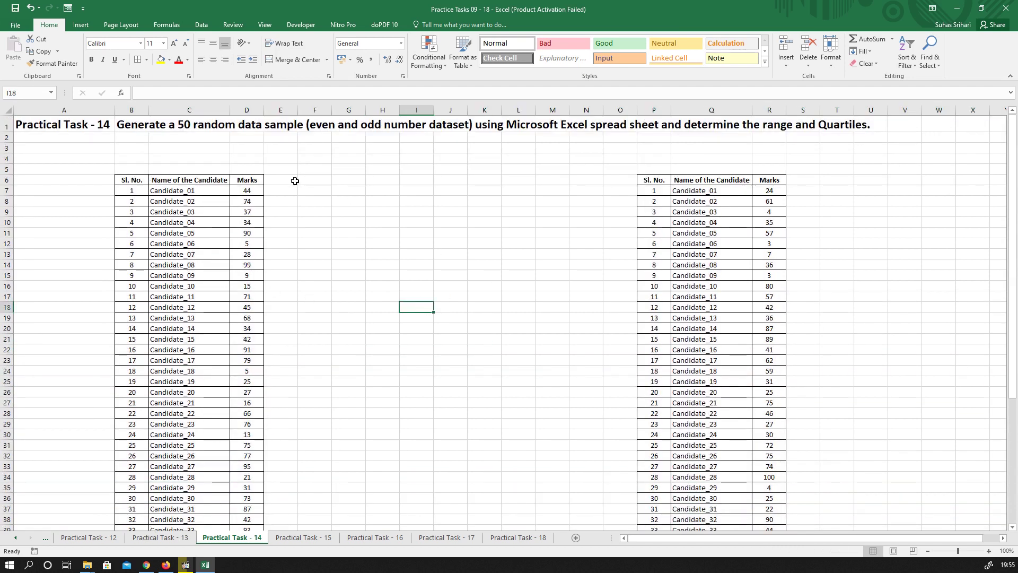
{"action": "left_click", "coordinate": [307, 192]}
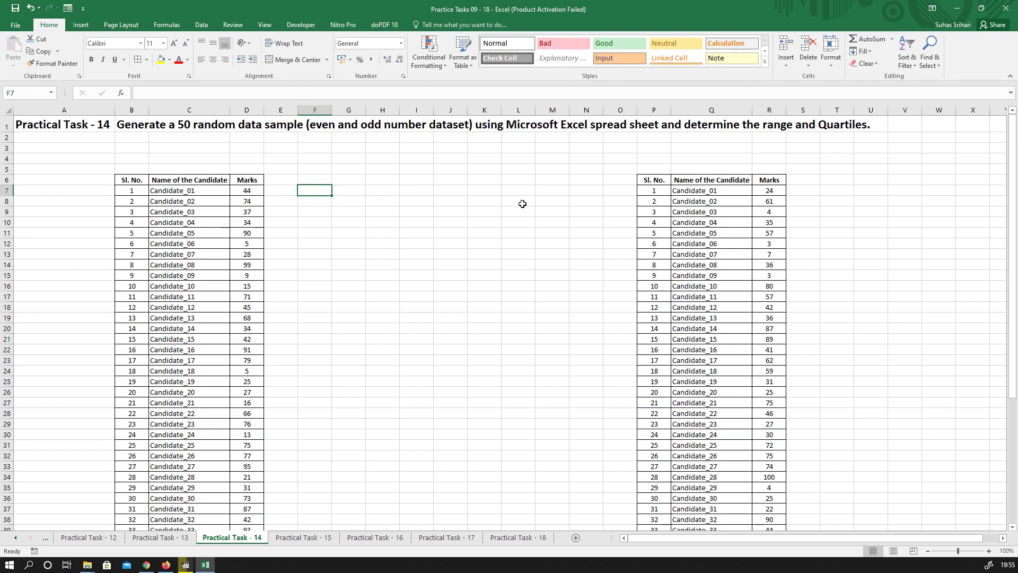
{"action": "type", "text": "Quartiles"}
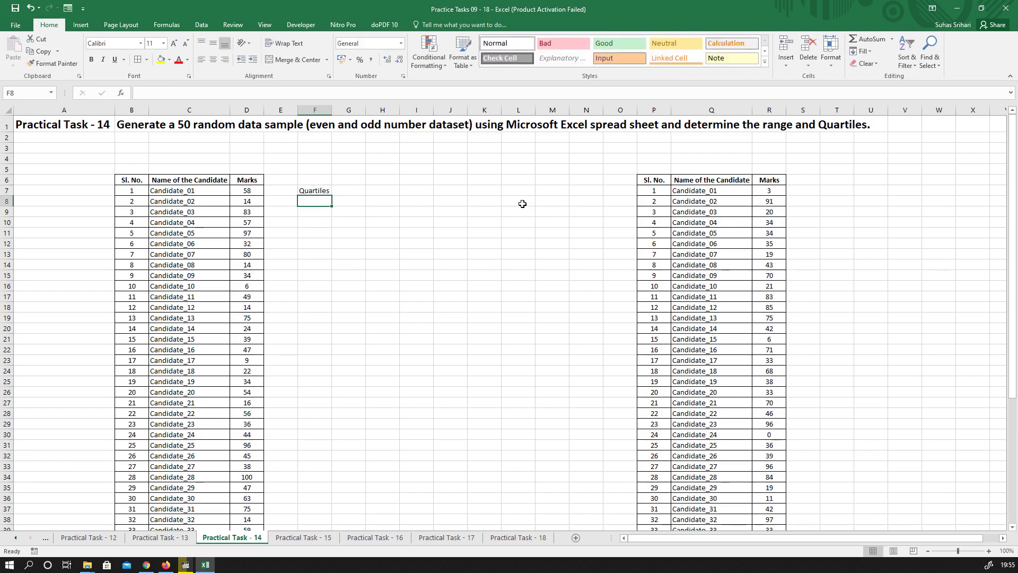
{"action": "type", "text": "Mi"}
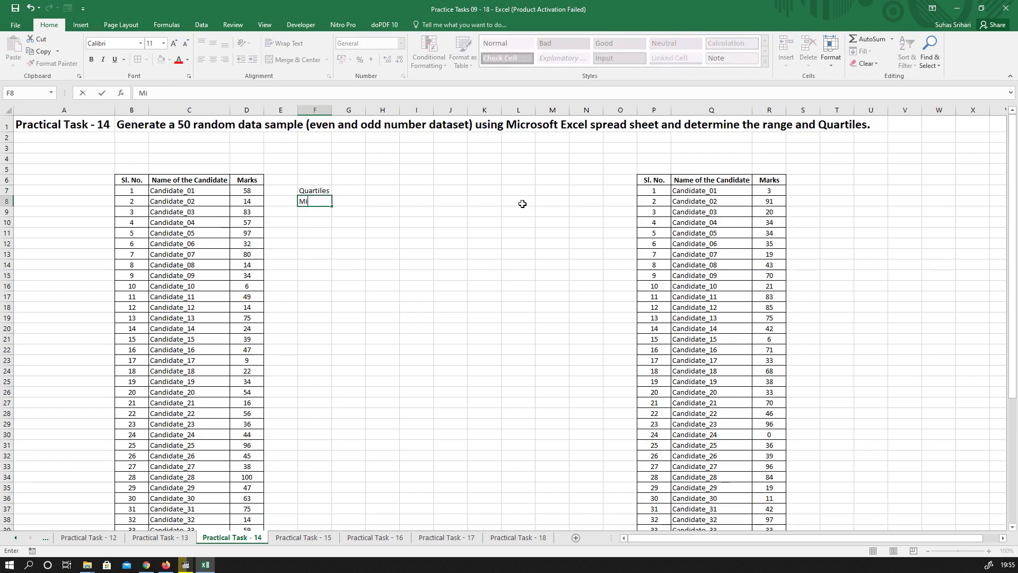
{"action": "type", "text": "nimum"}
{"action": "key", "text": "Return"}
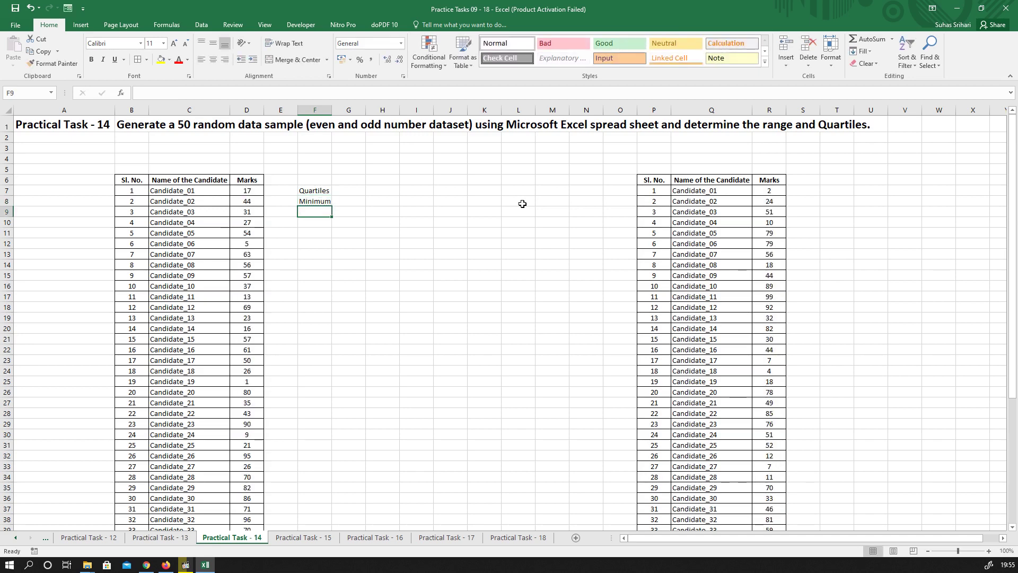
{"action": "type", "text": "Quart"}
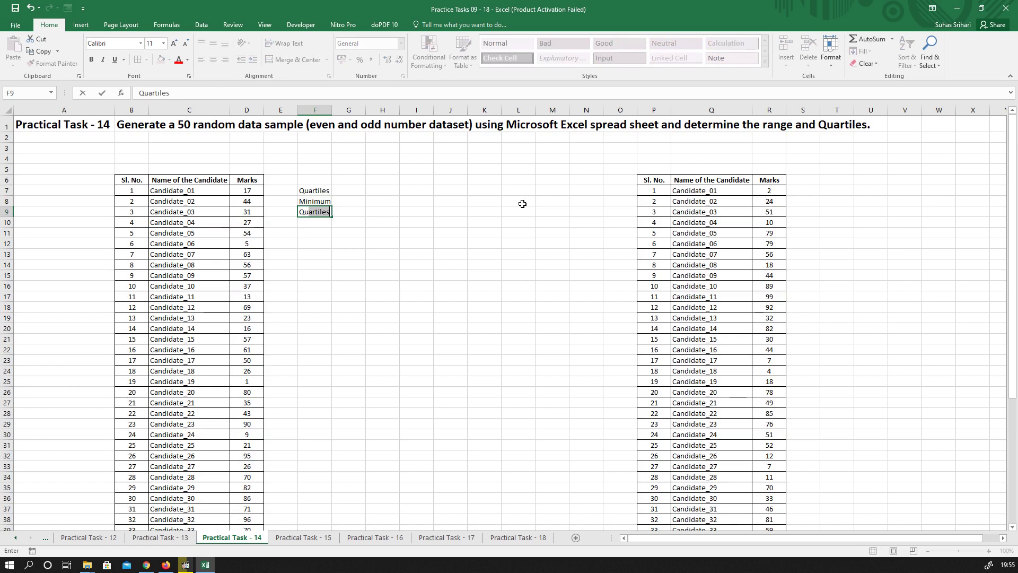
{"action": "type", "text": "ile1"}
{"action": "key", "text": "BackSpace"}
{"action": "type", "text": "1"}
{"action": "key", "text": "Return"}
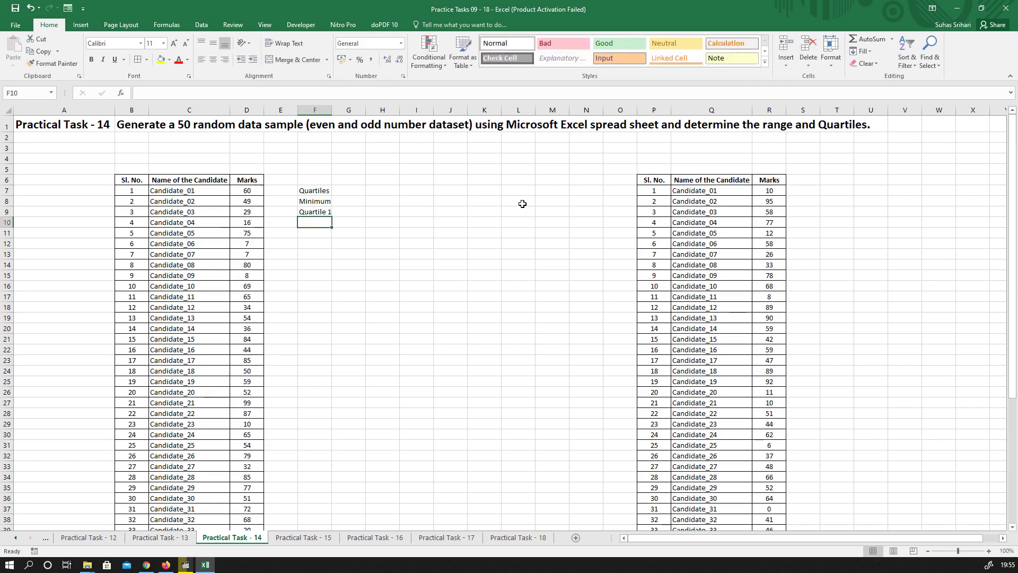
Enter the labels Median in F10 and Quartile 3 in F11, correcting any misspelling
{"action": "type", "text": "Median"}
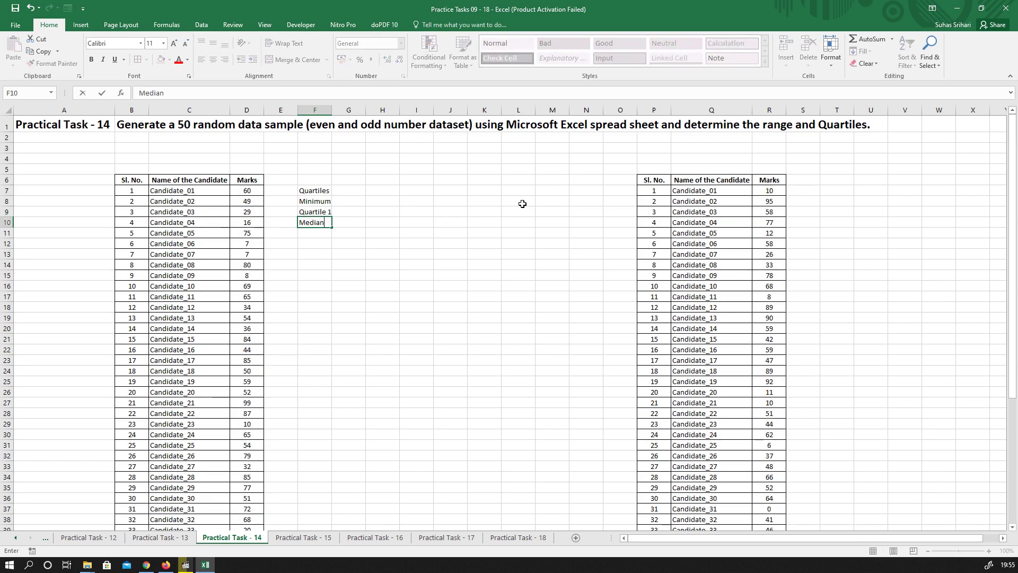
{"action": "key", "text": "Return"}
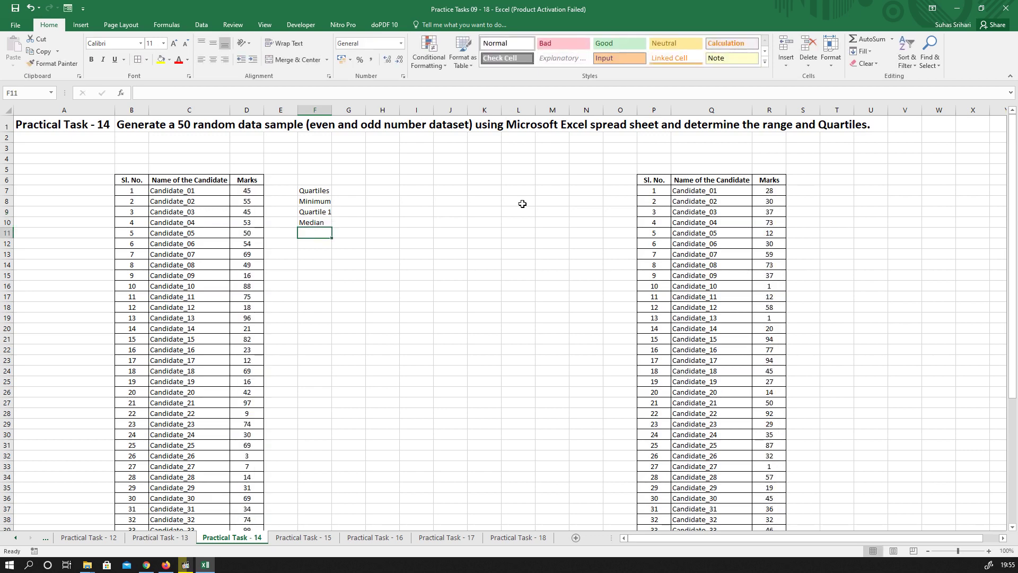
{"action": "type", "text": "Qua"}
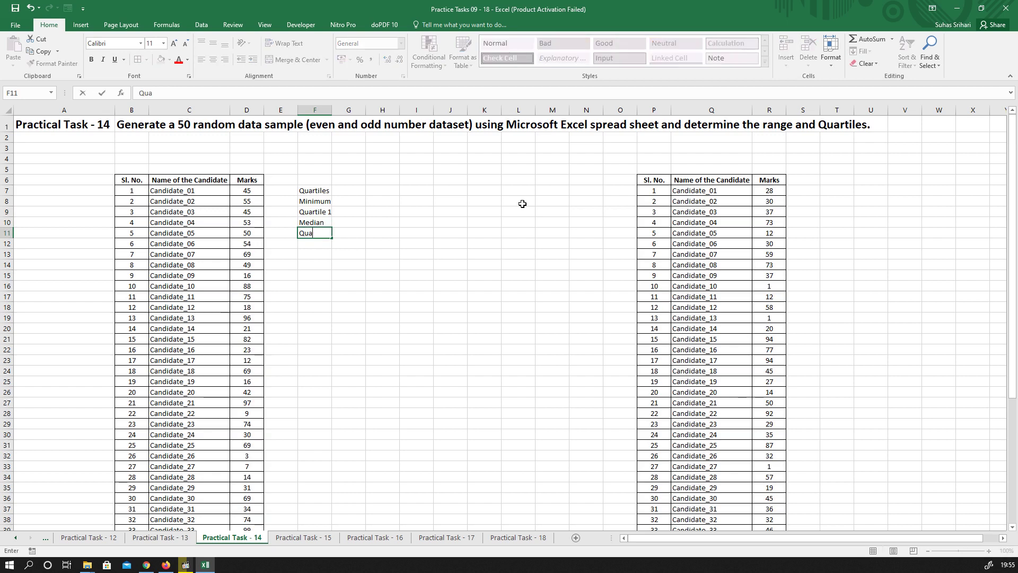
{"action": "type", "text": "rile 3"}
{"action": "key", "text": "Return"}
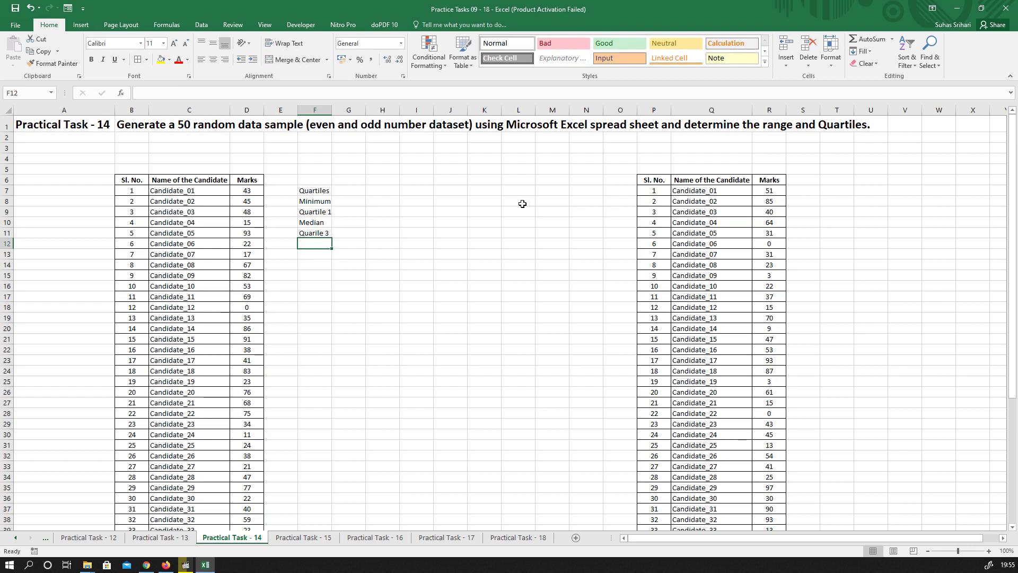
{"action": "key", "text": "Up"}
{"action": "key", "text": "F2"}
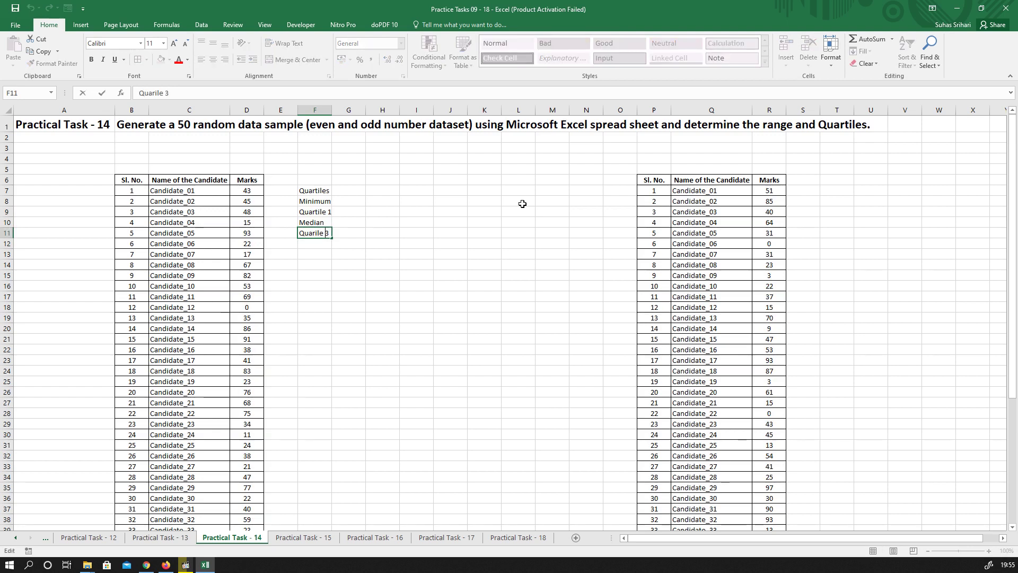
{"action": "key", "text": "Left"}
{"action": "key", "text": "Left"}
{"action": "key", "text": "Left"}
{"action": "key", "text": "Left"}
{"action": "key", "text": "Left"}
{"action": "type", "text": "t"}
{"action": "key", "text": "Return"}
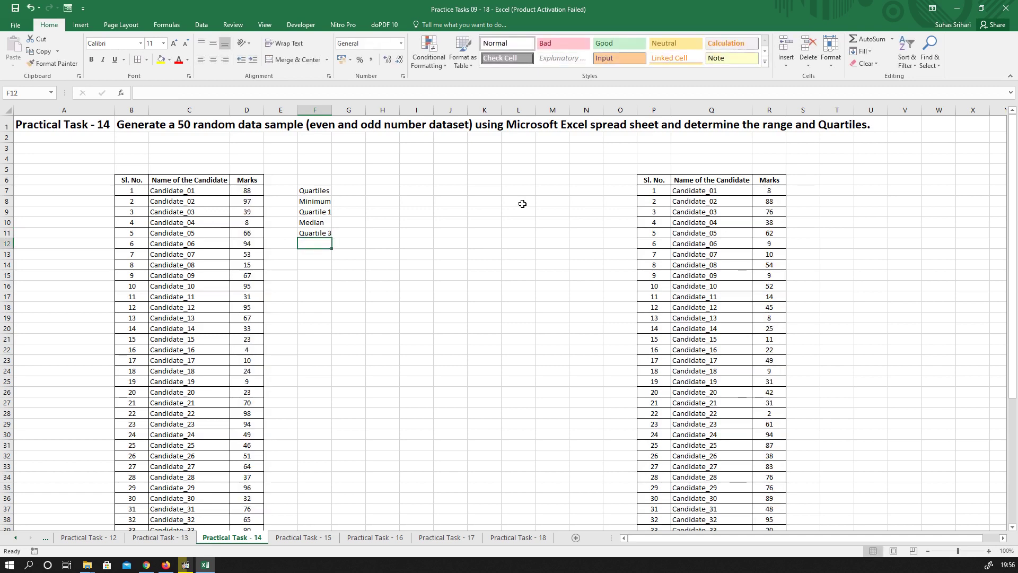
Enter the label Maximum in F12 and fit column F to its text
{"action": "type", "text": "Ma"}
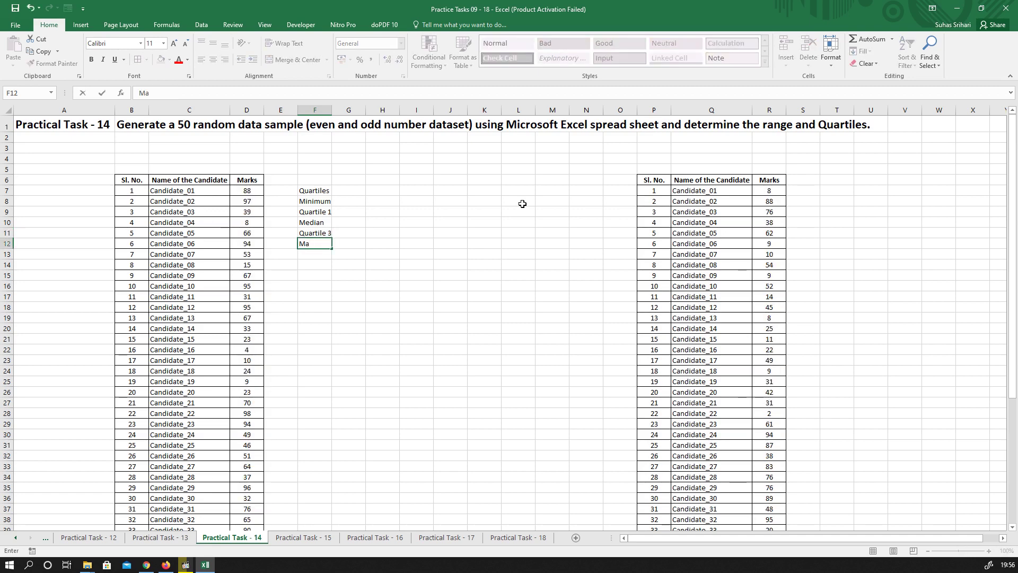
{"action": "type", "text": "ximum"}
{"action": "left_click", "coordinate": [494, 326]}
{"action": "double_click", "coordinate": [331, 109]}
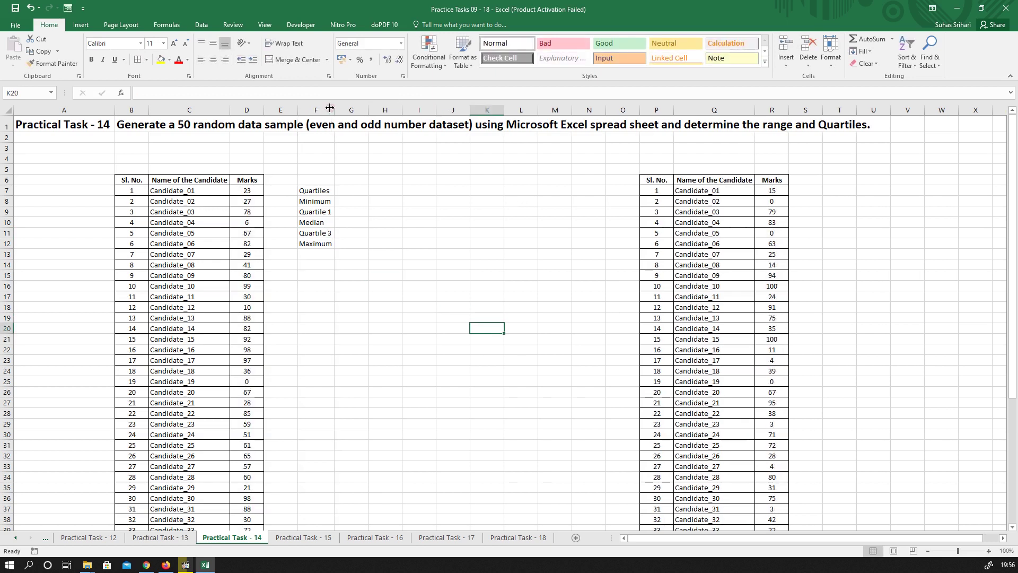
Make the Quartiles heading bold and merge and center it across F7:G7
{"action": "left_click", "coordinate": [317, 191]}
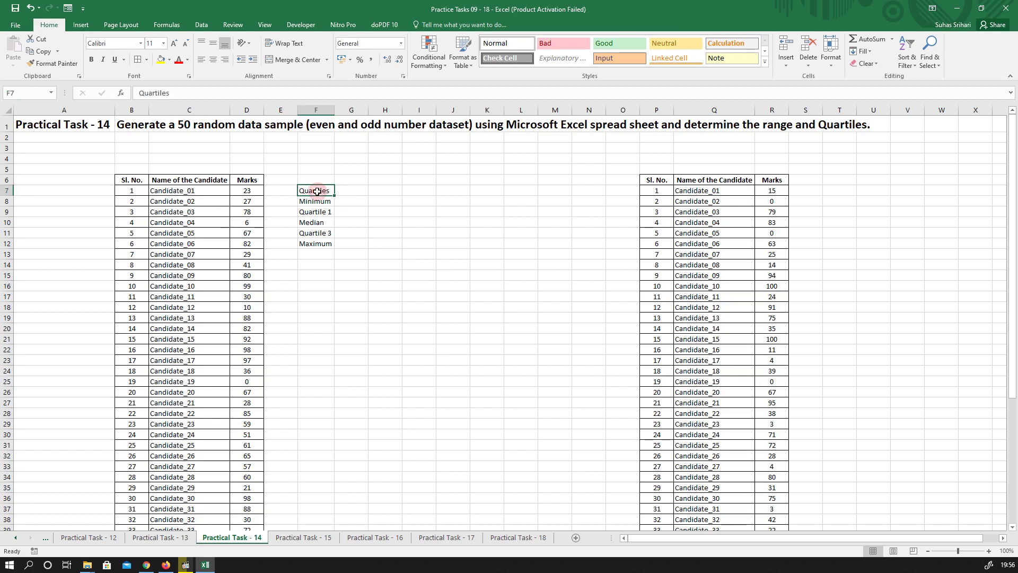
{"action": "left_click", "coordinate": [91, 59]}
{"action": "left_click_drag", "start_coordinate": [318, 192], "coordinate": [340, 193]}
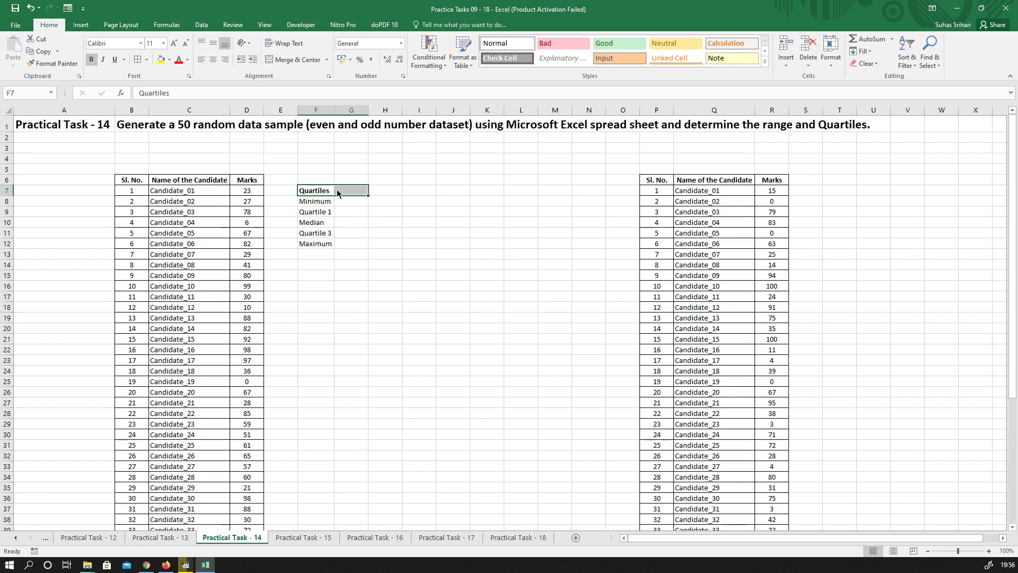
{"action": "left_click", "coordinate": [292, 59]}
Apply all borders to the quartiles table, F7:G12
{"action": "left_click", "coordinate": [314, 202]}
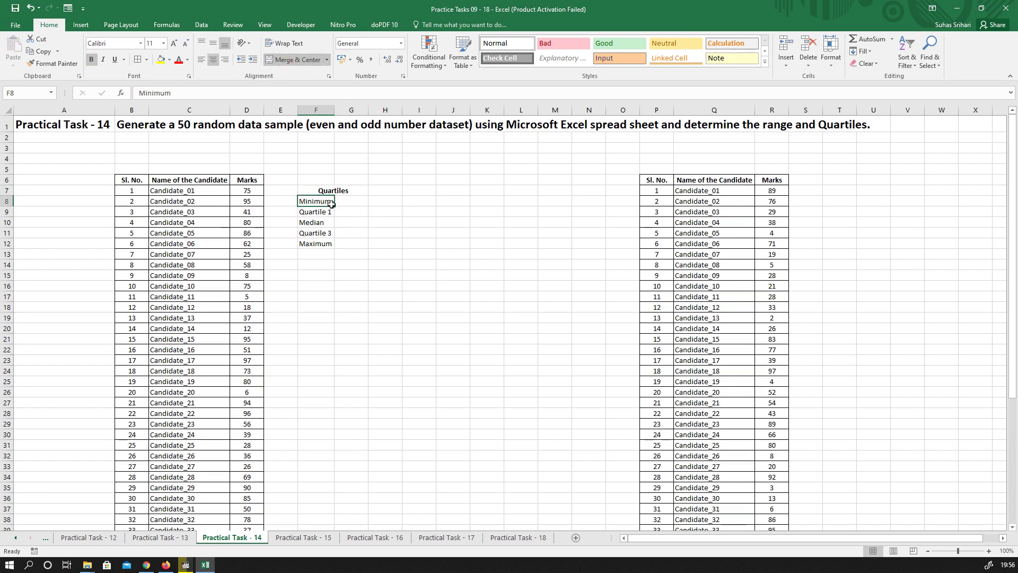
{"action": "left_click_drag", "start_coordinate": [332, 192], "coordinate": [344, 243]}
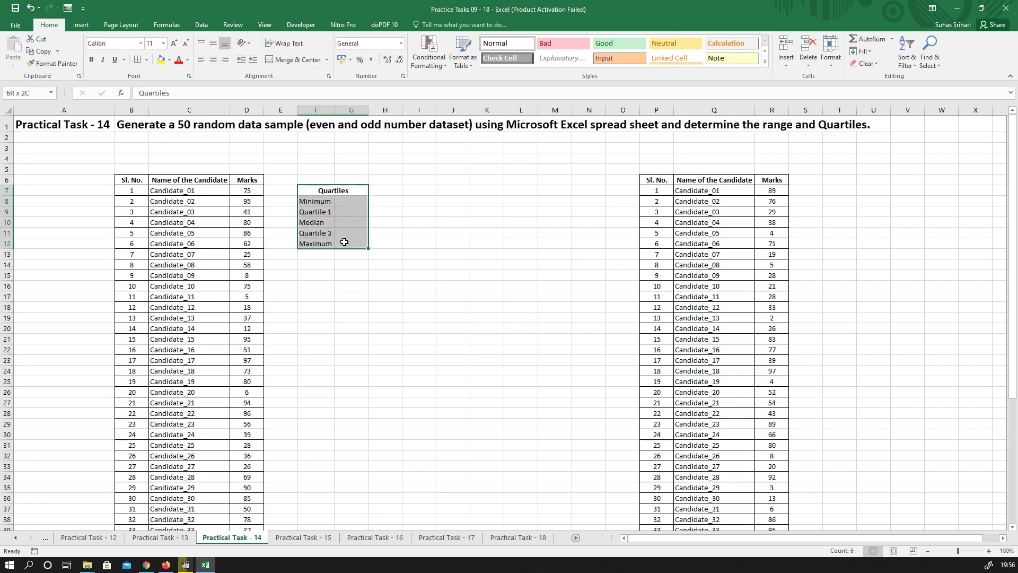
{"action": "left_click", "coordinate": [139, 61]}
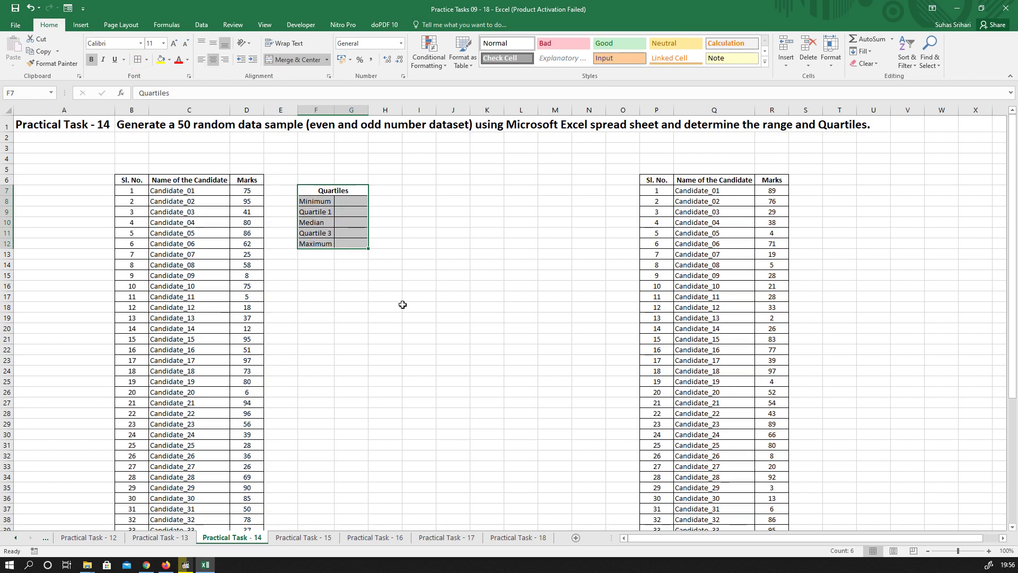
{"action": "left_click", "coordinate": [402, 305]}
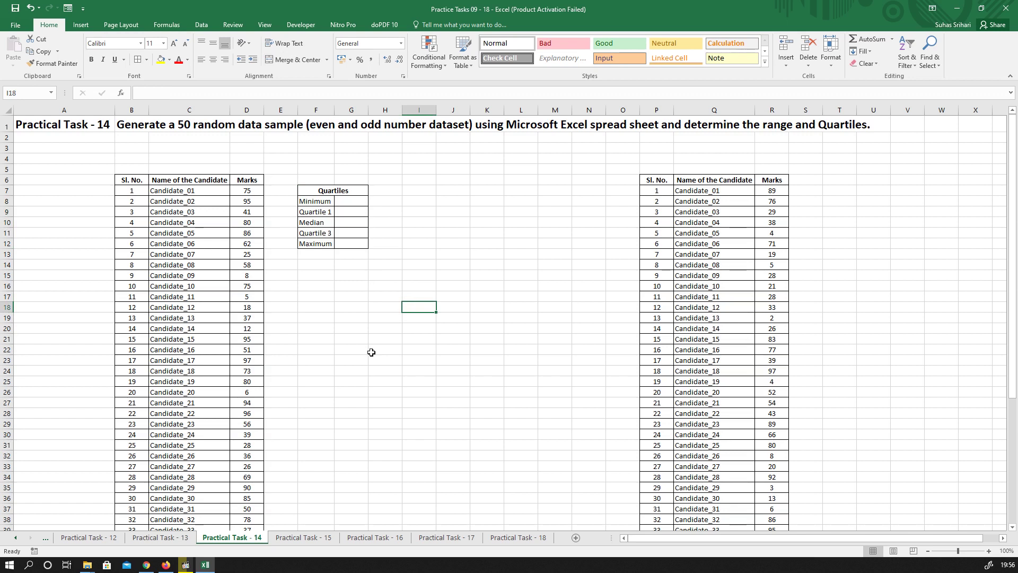
Enter a MIN formula over the marks D7:D56 in the Minimum cell G8
{"action": "left_click", "coordinate": [349, 200]}
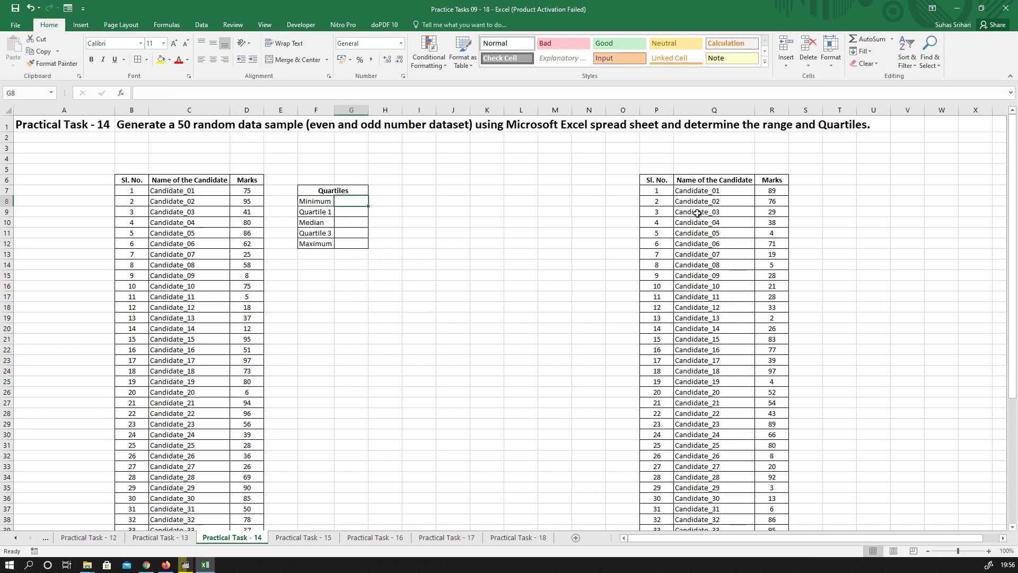
{"action": "type", "text": "=min"}
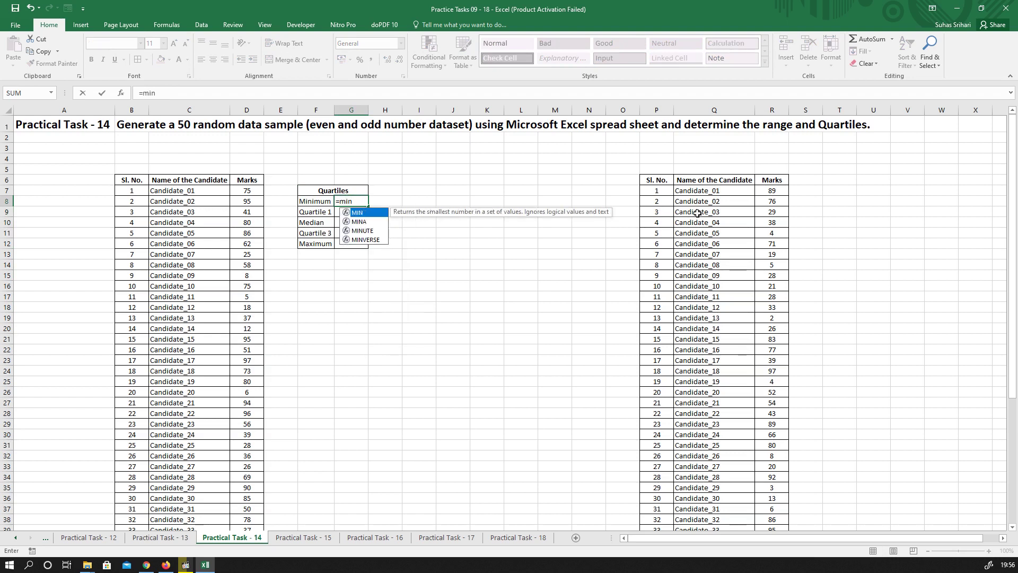
{"action": "type", "text": "("}
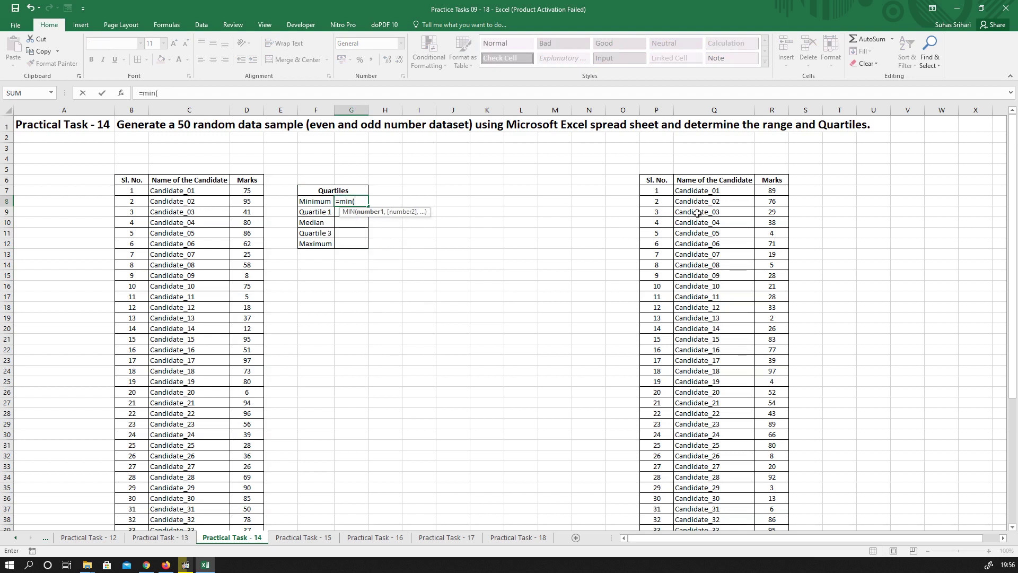
{"action": "left_click", "coordinate": [249, 192]}
{"action": "key", "text": "ctrl+shift+Down"}
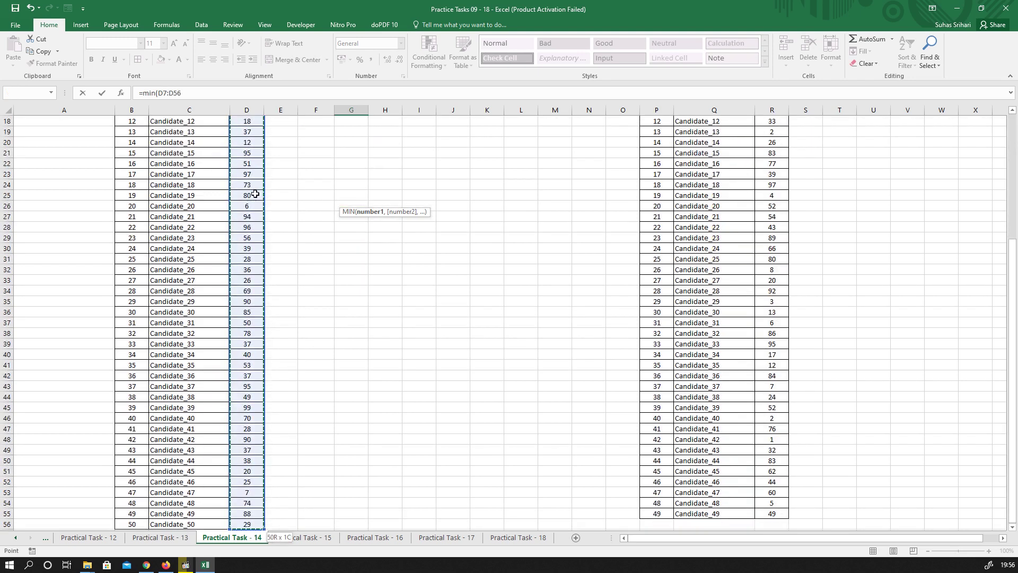
{"action": "key", "text": "Return"}
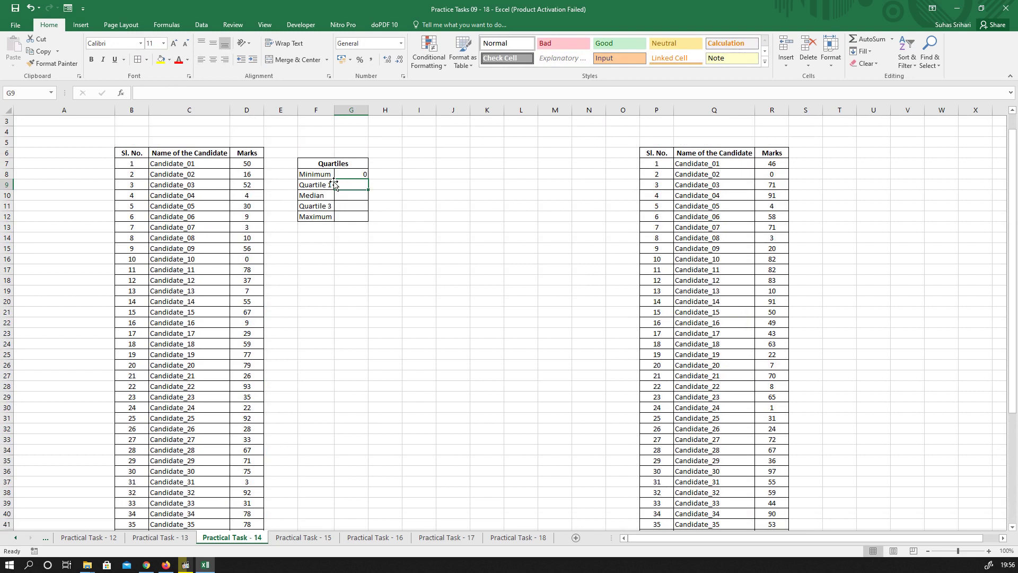
Calculate Quartile 1 in G9 with QUARTILE.EXC over the absolute range $D$7:$D$56 and quart 1
{"action": "type", "text": "=Qu"}
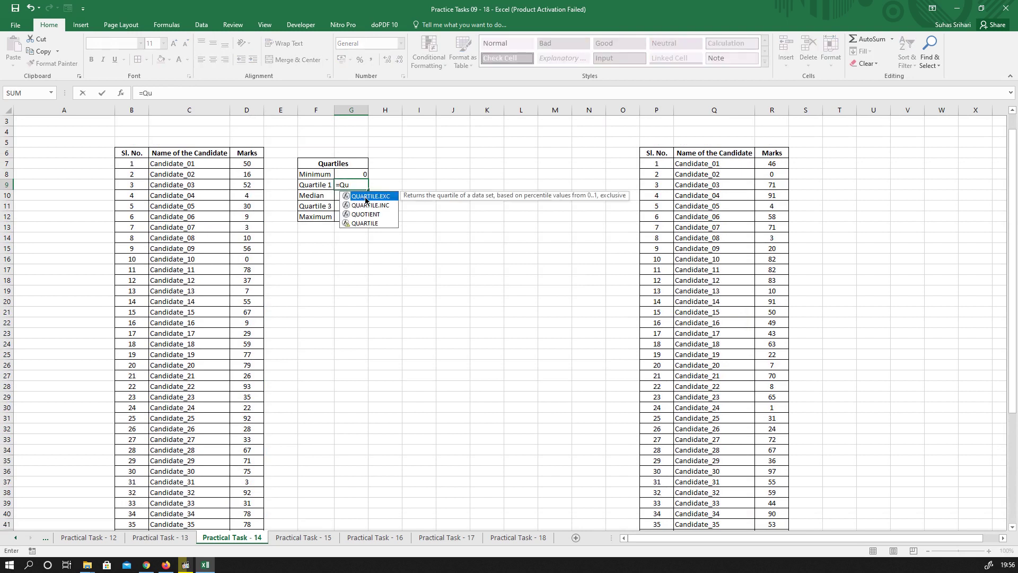
{"action": "double_click", "coordinate": [370, 197]}
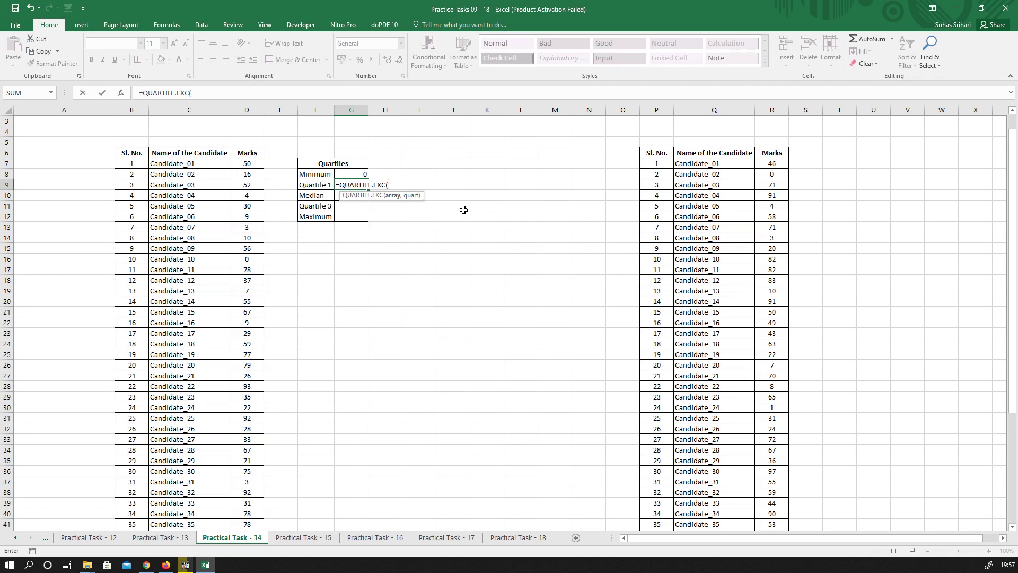
{"action": "left_click", "coordinate": [256, 166]}
{"action": "key", "text": "ctrl+shift+Down"}
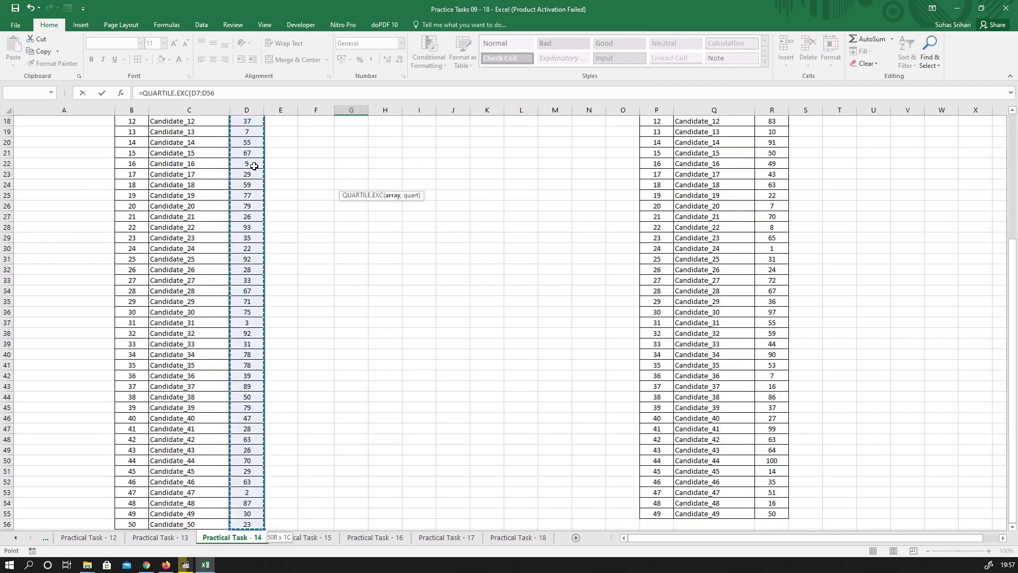
{"action": "key", "text": "F4"}
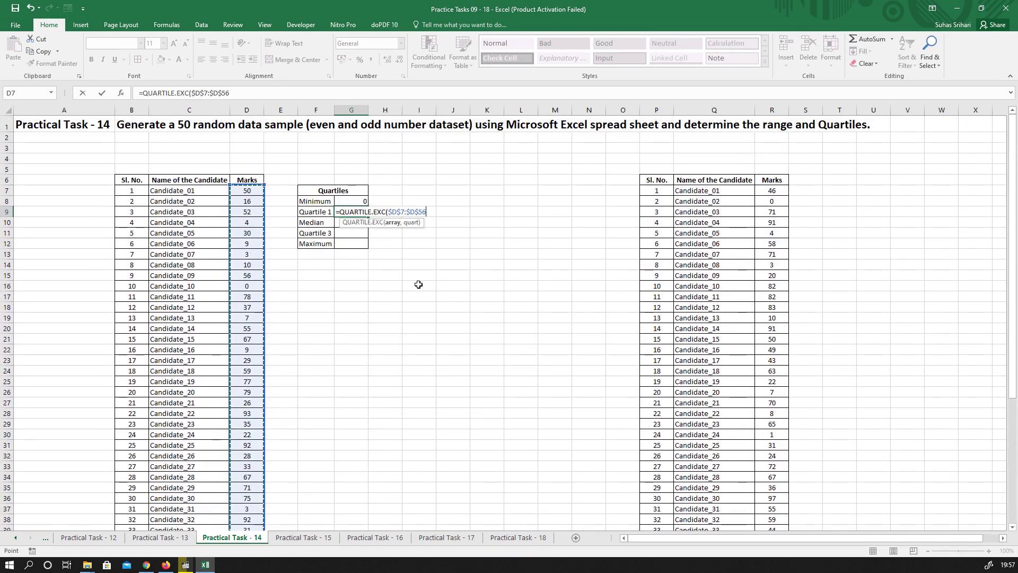
{"action": "type", "text": ",1"}
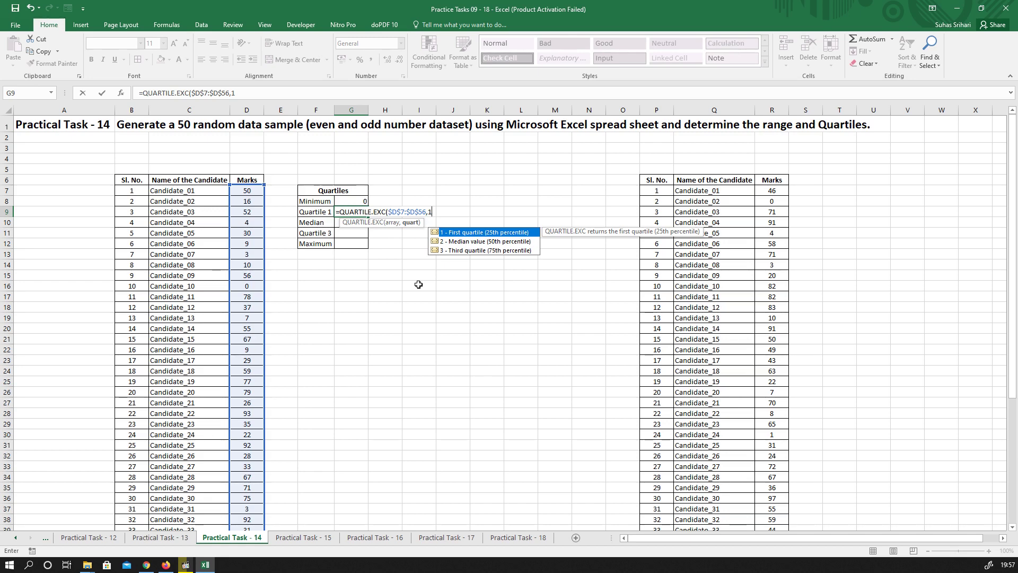
{"action": "key", "text": "Return"}
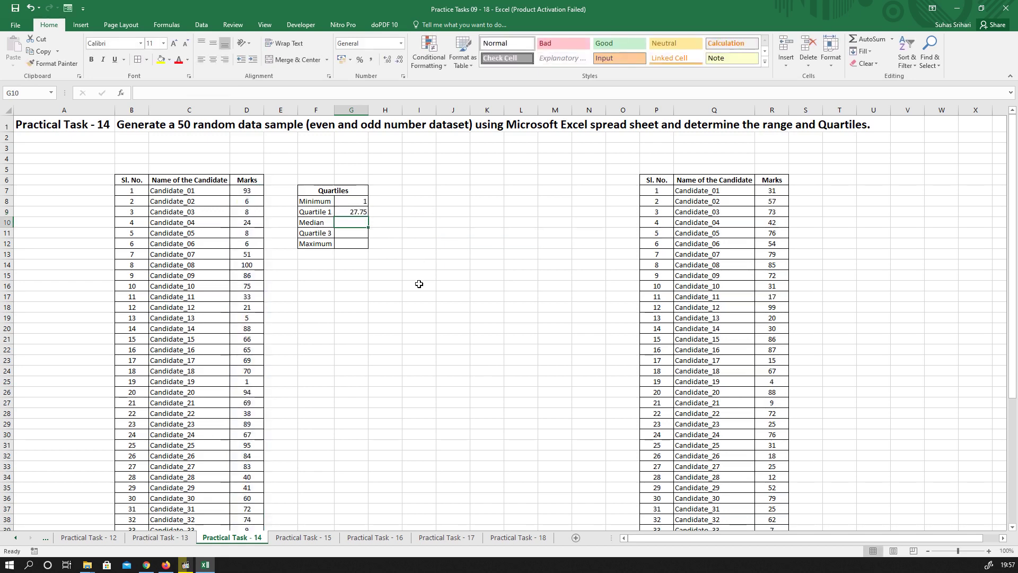
Fill the Quartile 1 formula down to G11 and set the quart argument of the Median formula in G10 to 2
{"action": "left_click", "coordinate": [360, 212]}
{"action": "left_click_drag", "start_coordinate": [368, 217], "coordinate": [368, 238]}
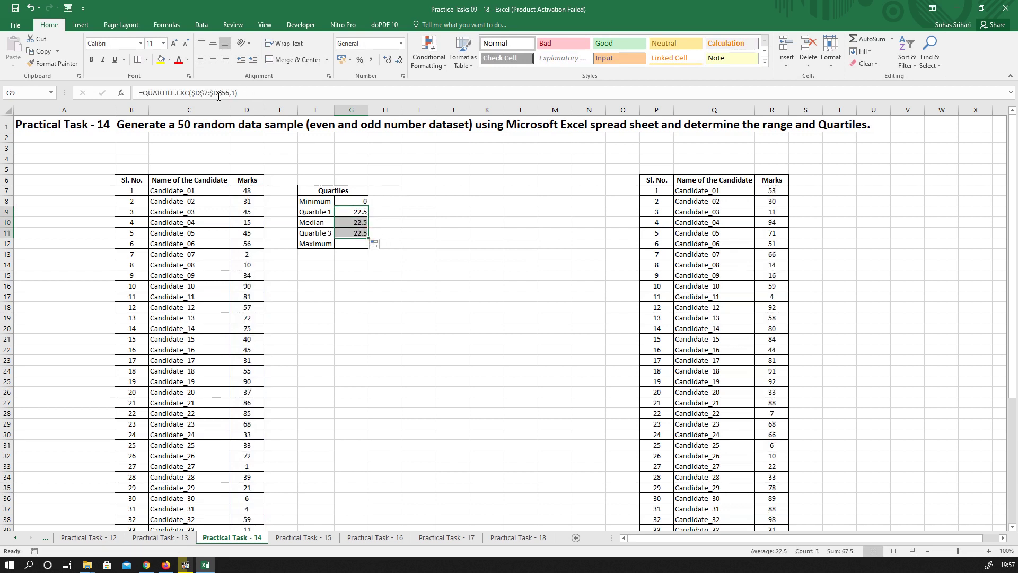
{"action": "left_click", "coordinate": [339, 223]}
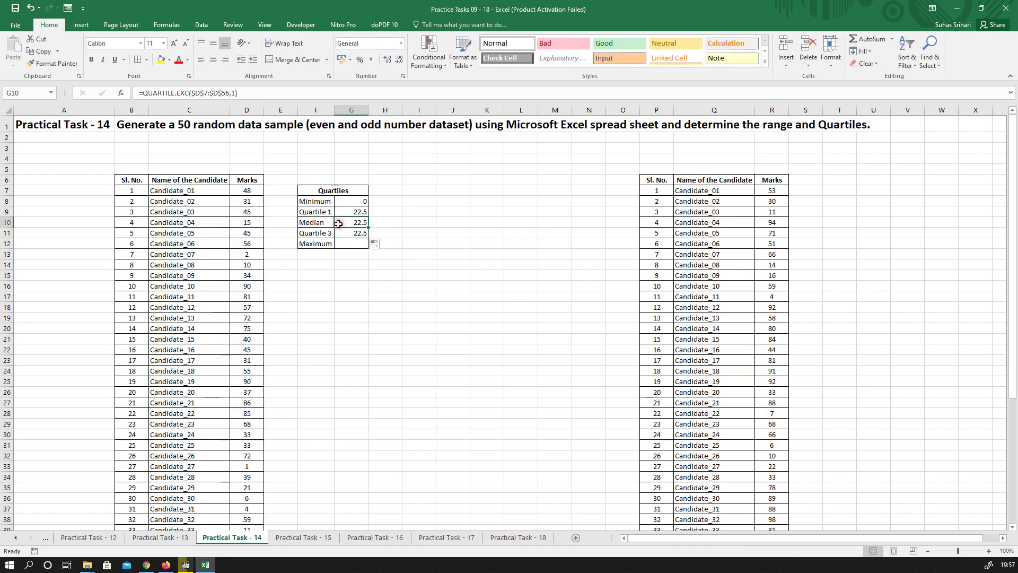
{"action": "left_click", "coordinate": [232, 94]}
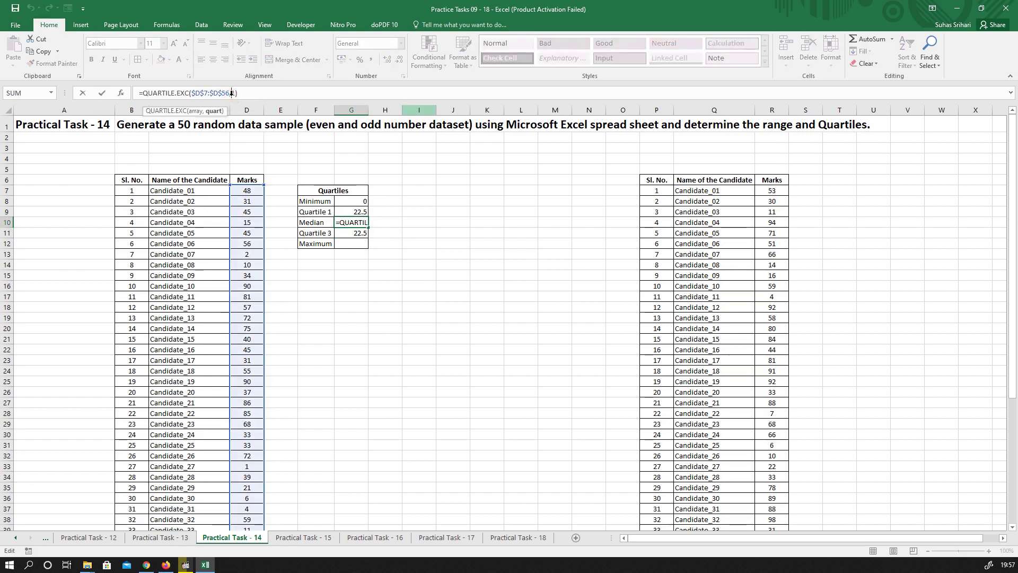
{"action": "key", "text": "BackSpace"}
{"action": "type", "text": "2"}
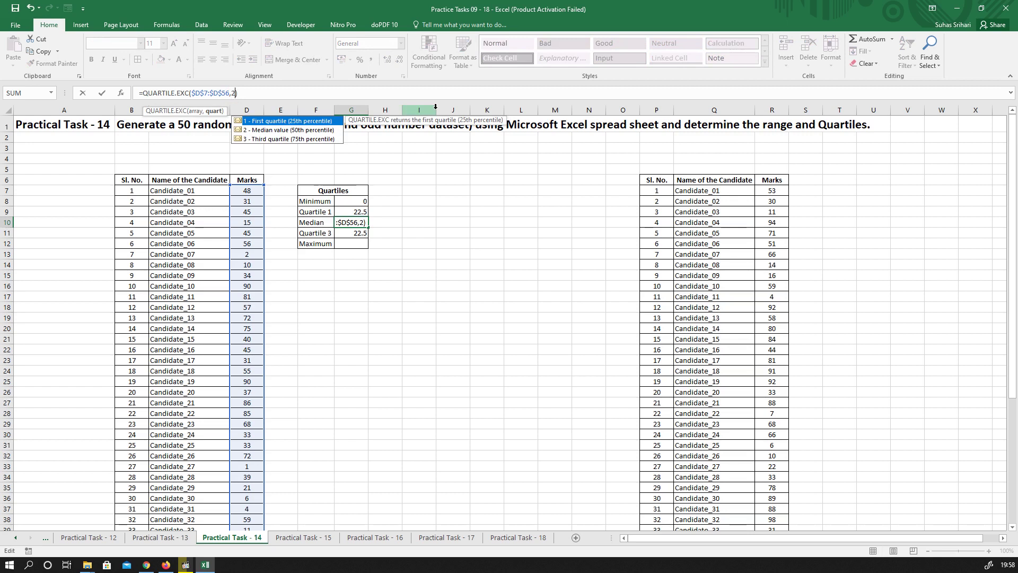
{"action": "key", "text": "Return"}
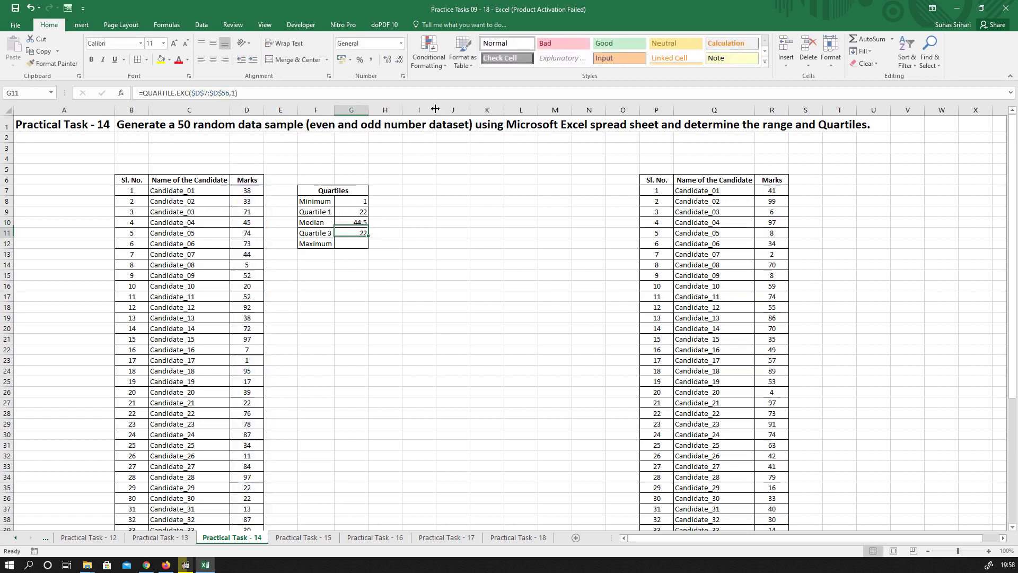
Set the quart argument of the Quartile 3 formula in G11 to 3
{"action": "left_click", "coordinate": [231, 93]}
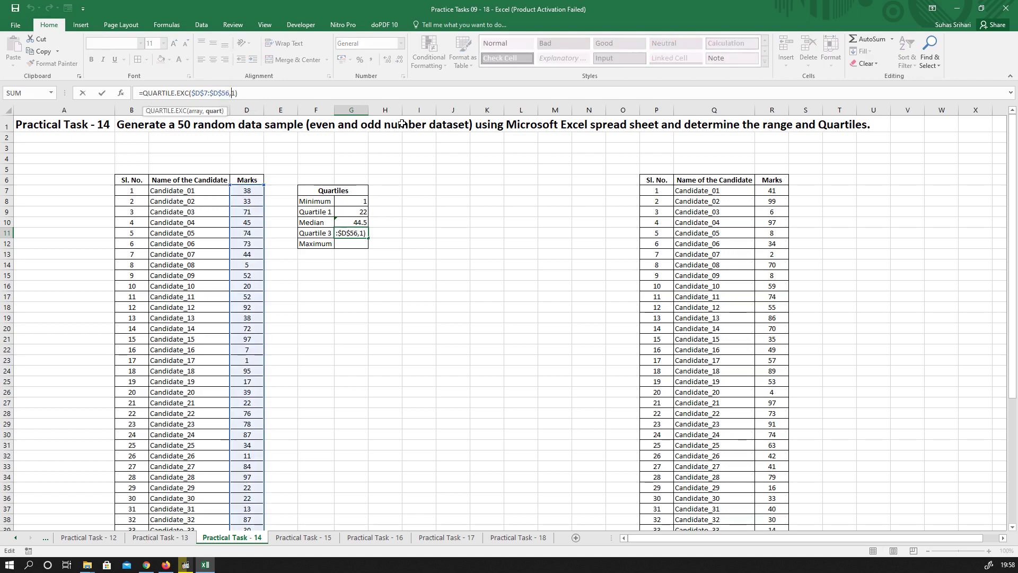
{"action": "key", "text": "shift+Right"}
{"action": "type", "text": "3"}
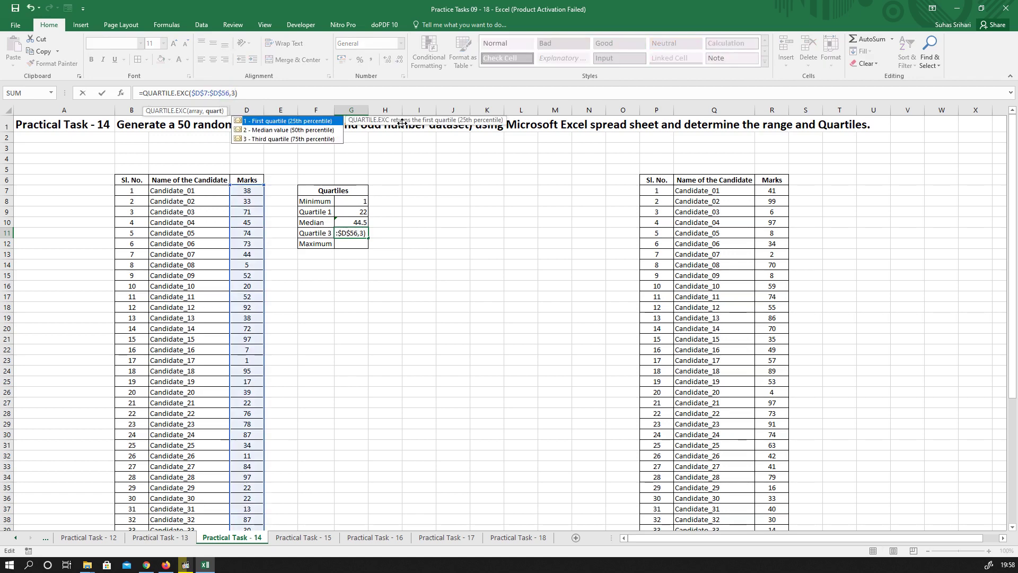
{"action": "key", "text": "Return"}
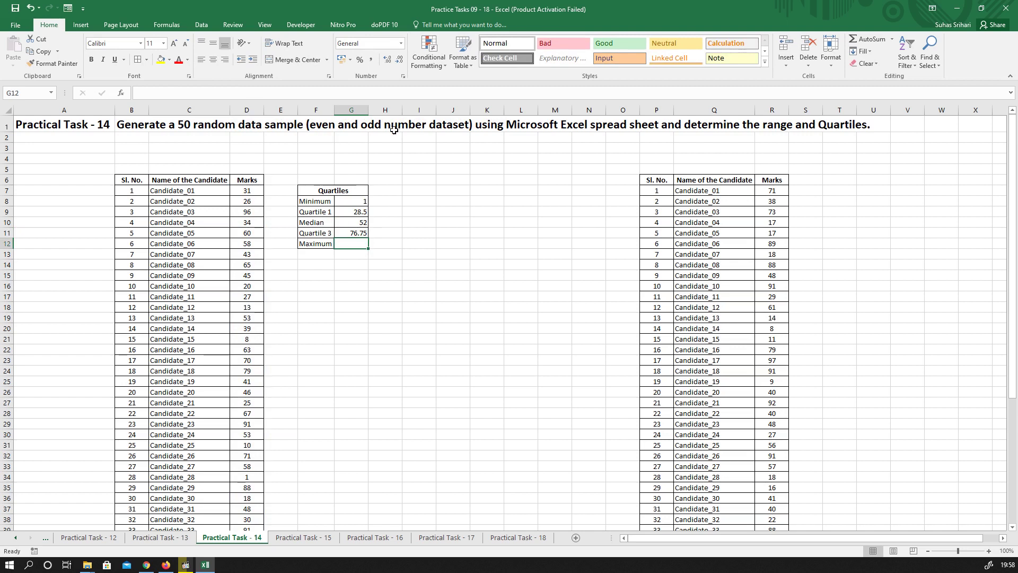
Enter a MAX formula over the marks D7:D56 in the Maximum cell G12
{"action": "type", "text": "=max"}
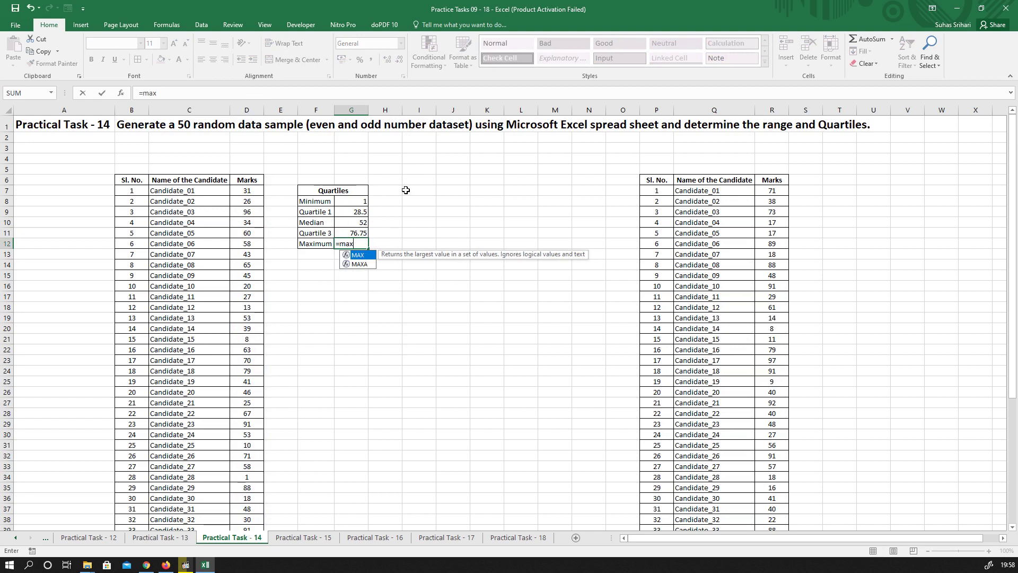
{"action": "type", "text": "("}
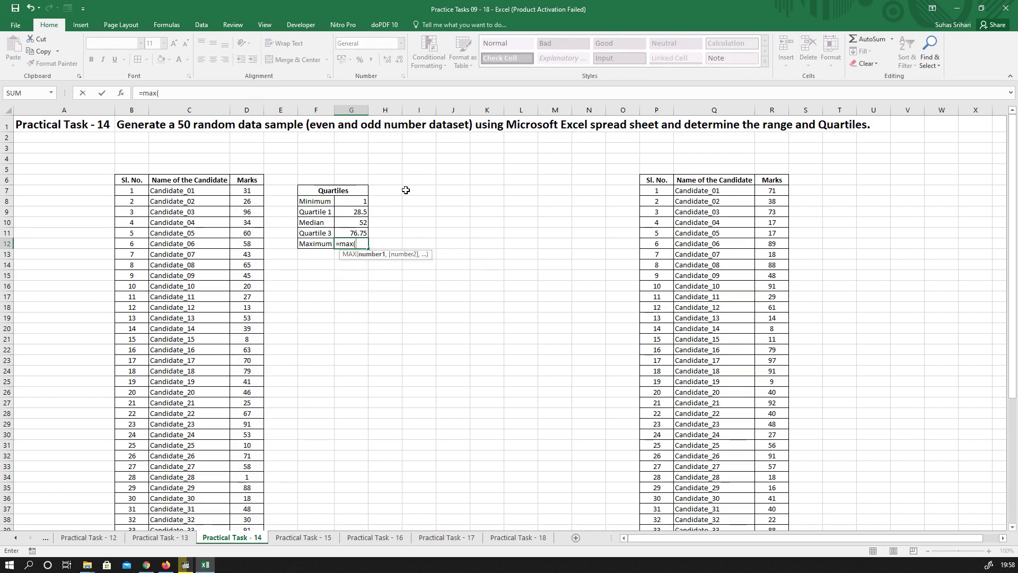
{"action": "left_click", "coordinate": [244, 191]}
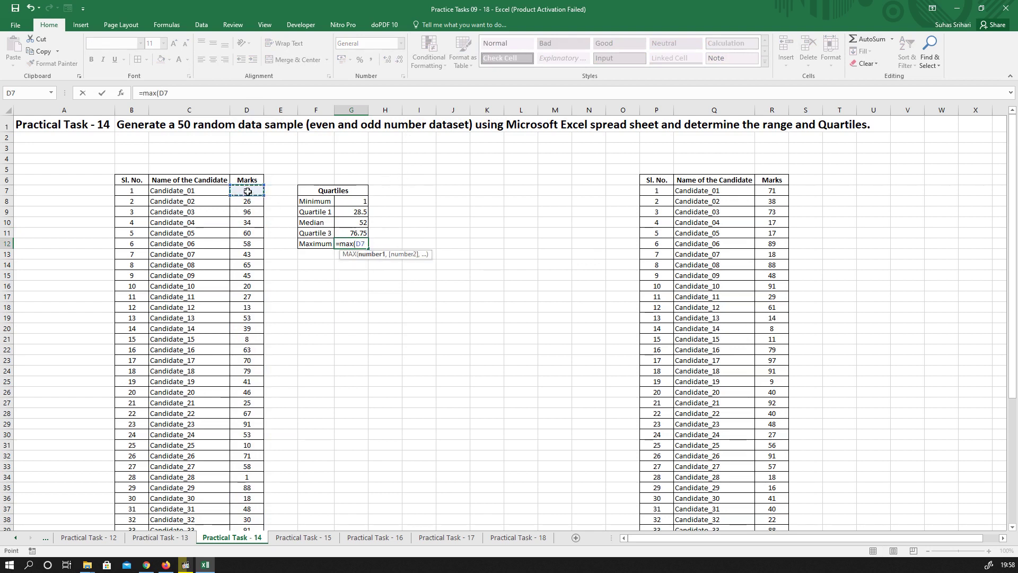
{"action": "key", "text": "ctrl+shift+Down"}
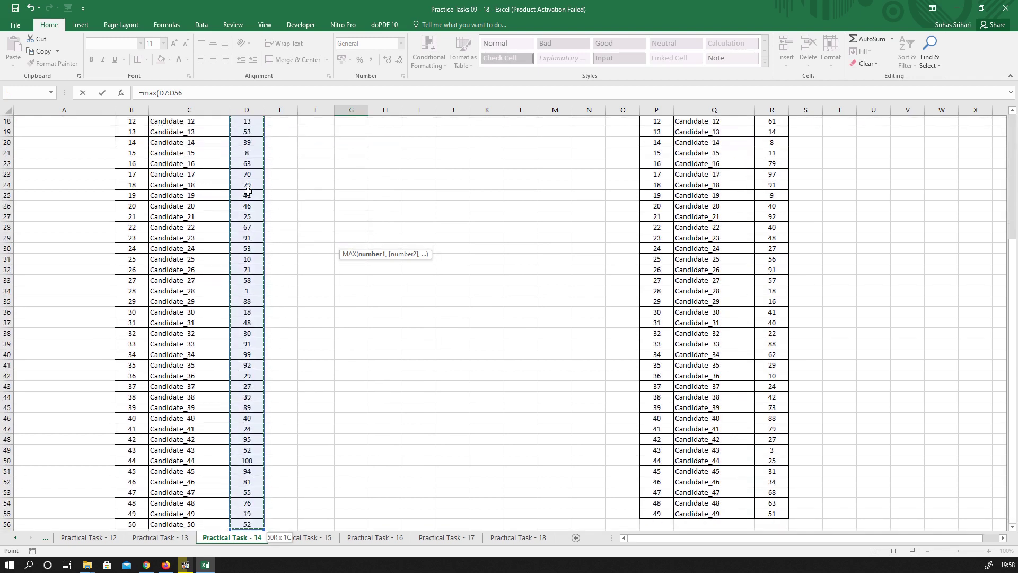
{"action": "key", "text": "Return"}
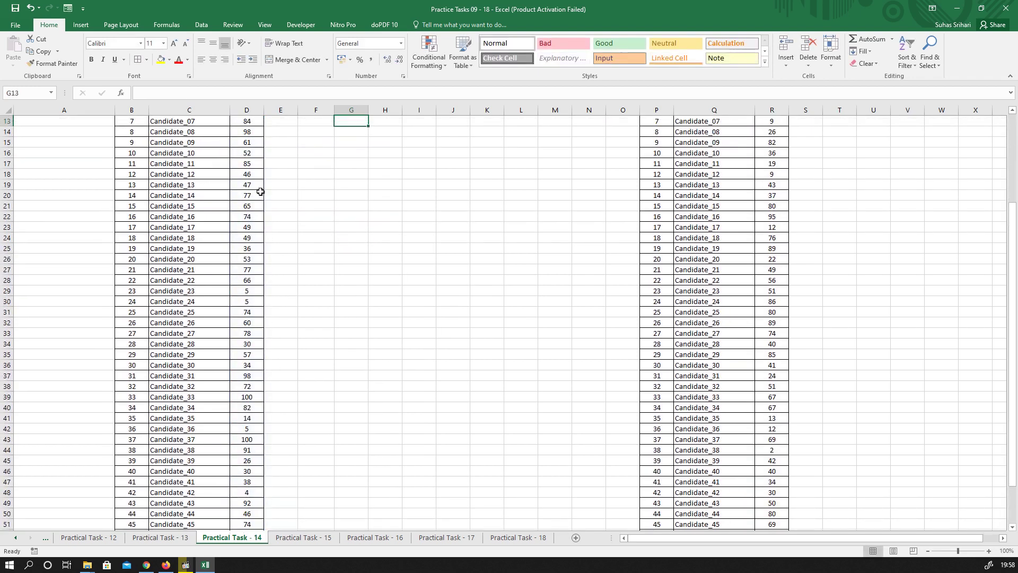
{"action": "scroll", "coordinate": [281, 192], "scroll_direction": "up", "scroll_amount": 4}
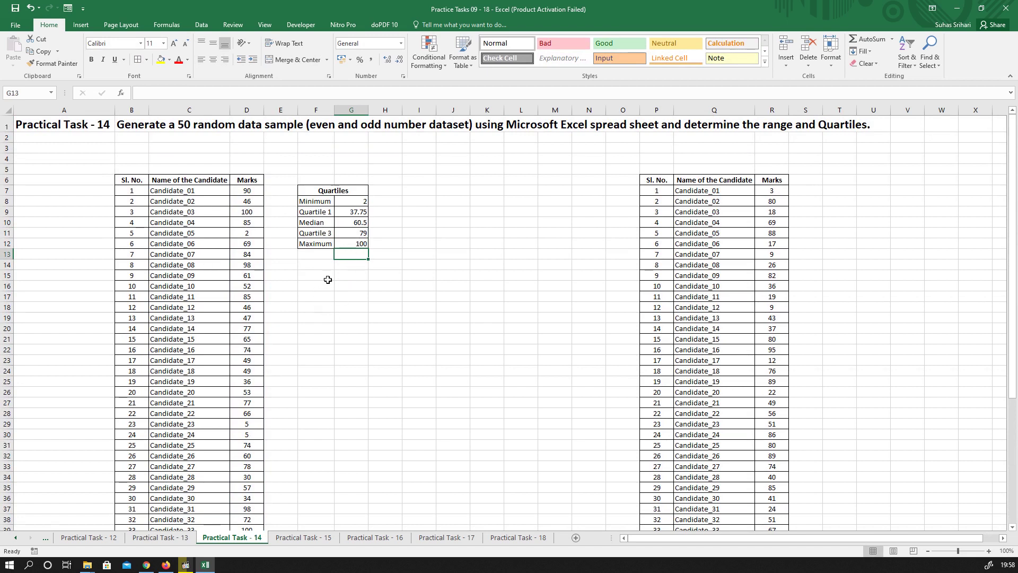
Enter the label Range in F15, two rows below the quartiles table
{"action": "left_click", "coordinate": [311, 276]}
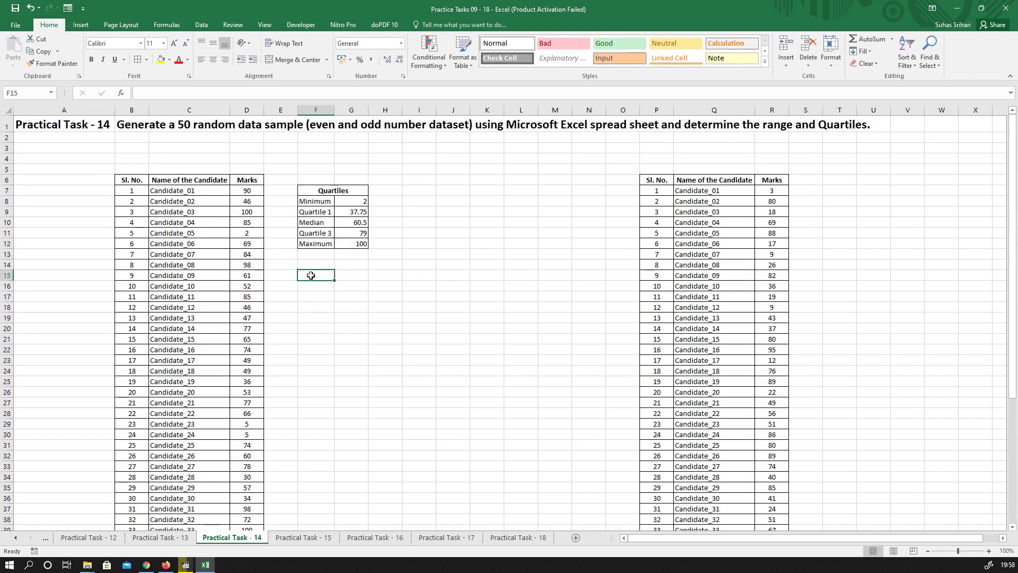
{"action": "type", "text": "Ran"}
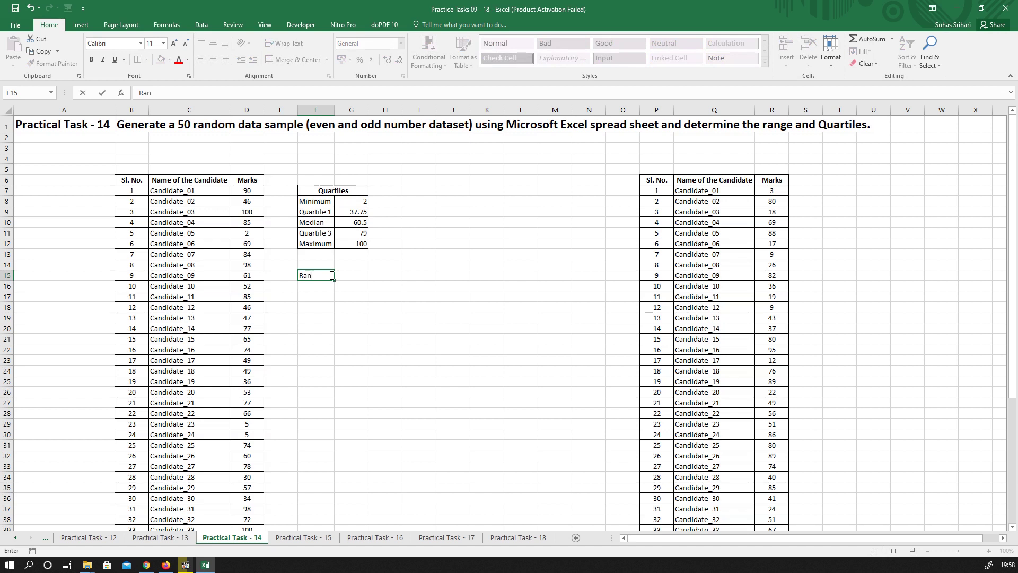
{"action": "type", "text": "ge"}
{"action": "key", "text": "Tab"}
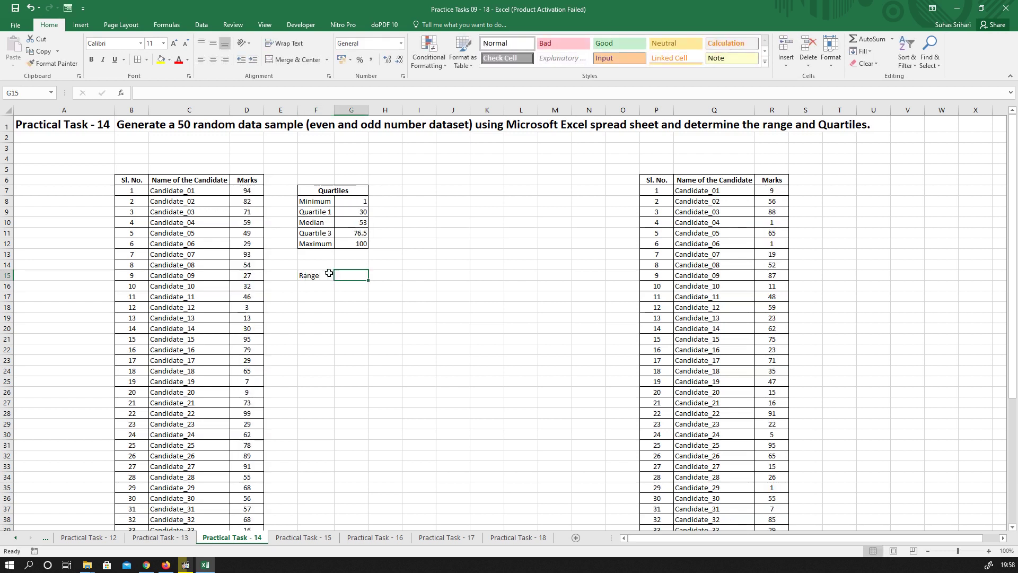
Calculate the range in G15 as maximum minus minimum with =G12-G8, and recalculate the random marks
{"action": "type", "text": "="}
{"action": "left_click", "coordinate": [342, 244]}
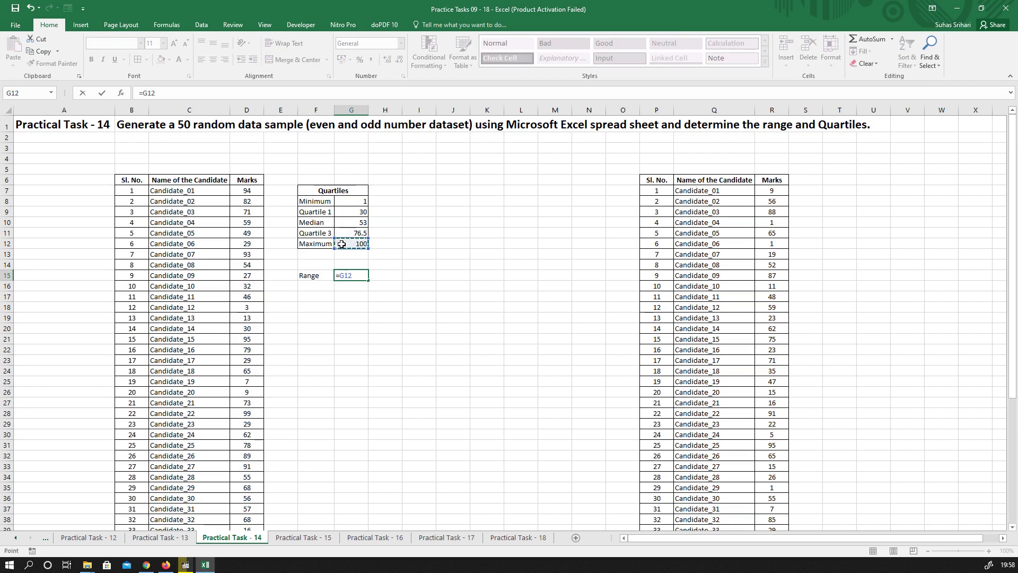
{"action": "type", "text": "-"}
{"action": "left_click", "coordinate": [349, 206]}
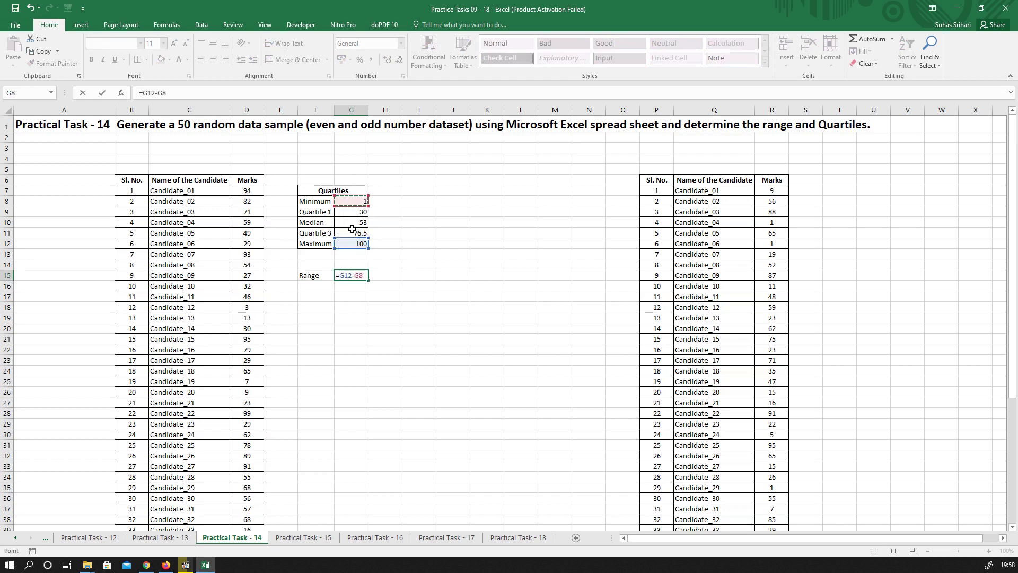
{"action": "key", "text": "Return"}
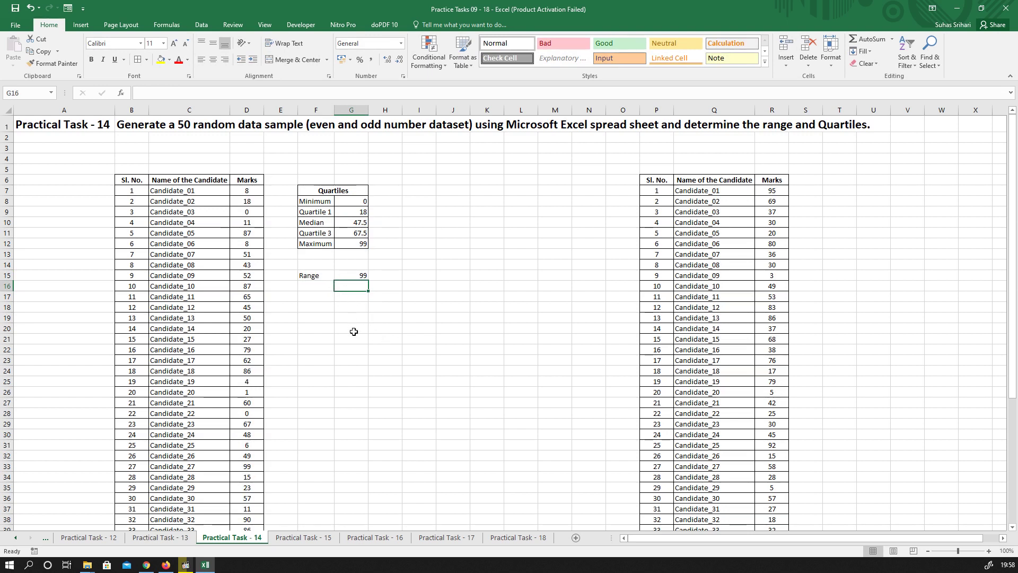
{"action": "key", "text": "F9"}
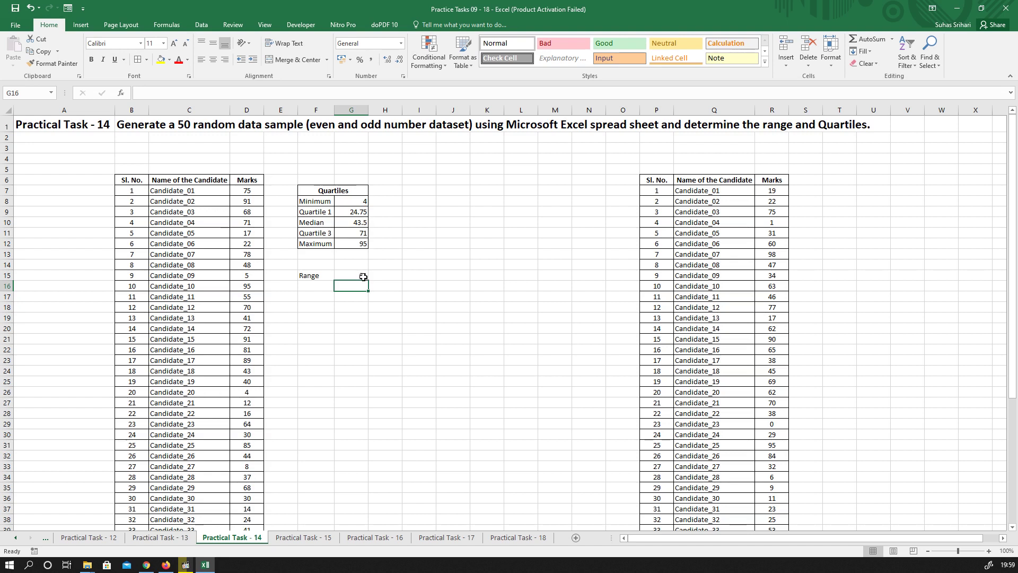
{"action": "left_click", "coordinate": [372, 370]}
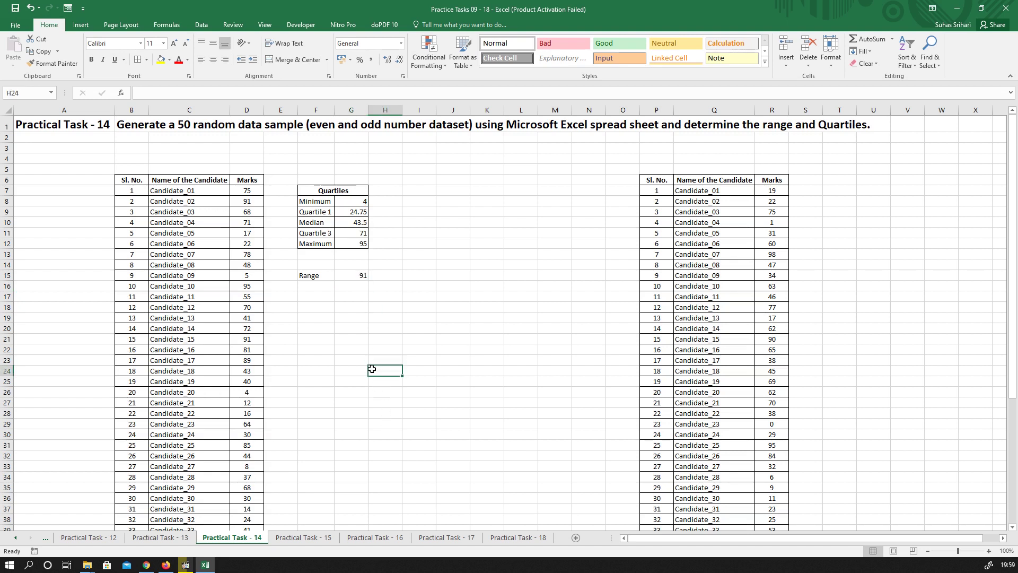
Apply all borders to the range row, F15:G15, and select the Range label
{"action": "left_click_drag", "start_coordinate": [318, 274], "coordinate": [344, 275]}
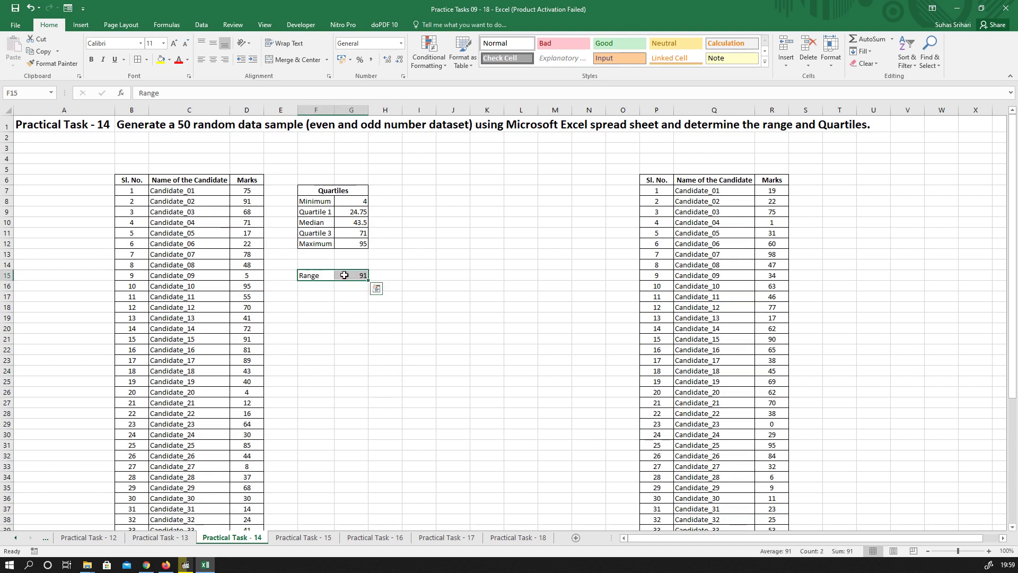
{"action": "left_click", "coordinate": [138, 59]}
{"action": "left_click", "coordinate": [319, 276]}
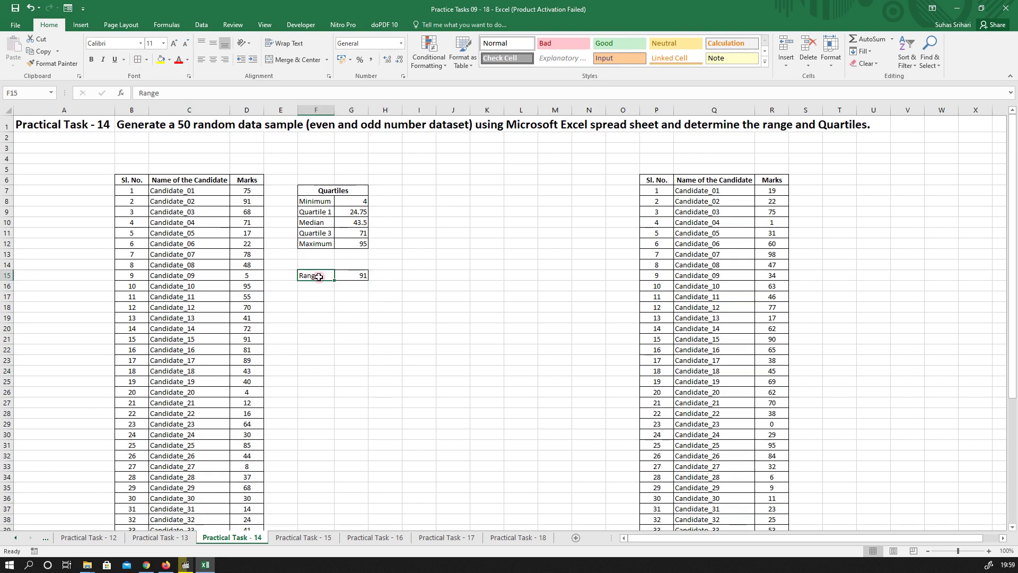
Make the Range label bold and copy the quartiles and range block F7:G15 to T7 beside the second dataset
{"action": "left_click", "coordinate": [91, 59]}
{"action": "left_click", "coordinate": [351, 359]}
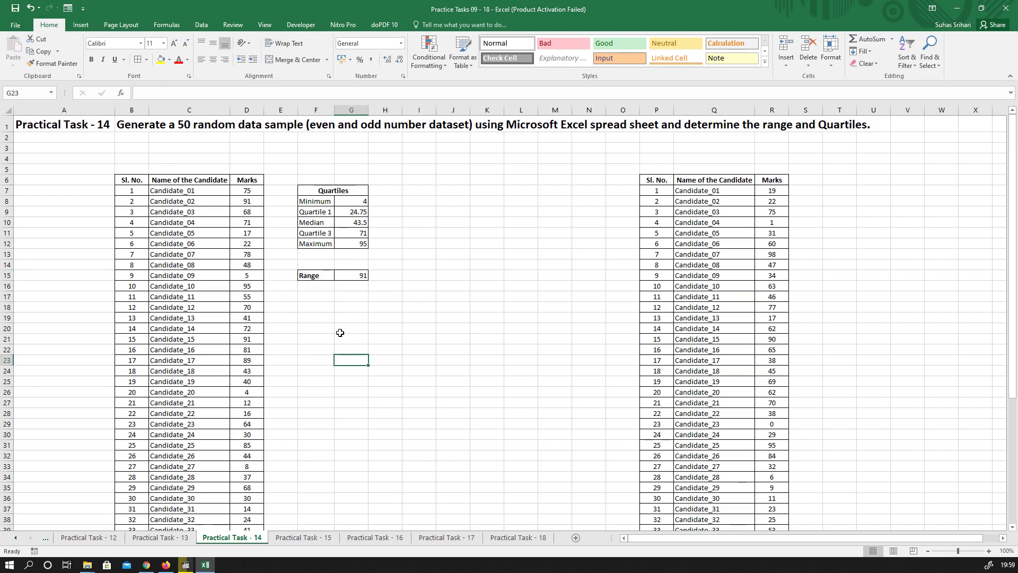
{"action": "left_click", "coordinate": [310, 192]}
{"action": "left_click_drag", "start_coordinate": [310, 191], "coordinate": [321, 272]}
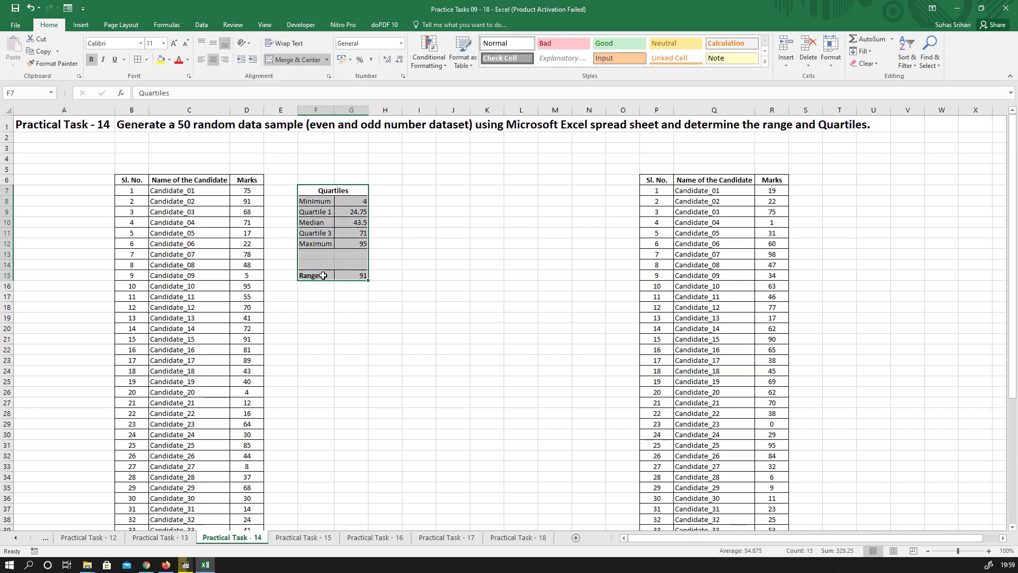
{"action": "key", "text": "ctrl+c"}
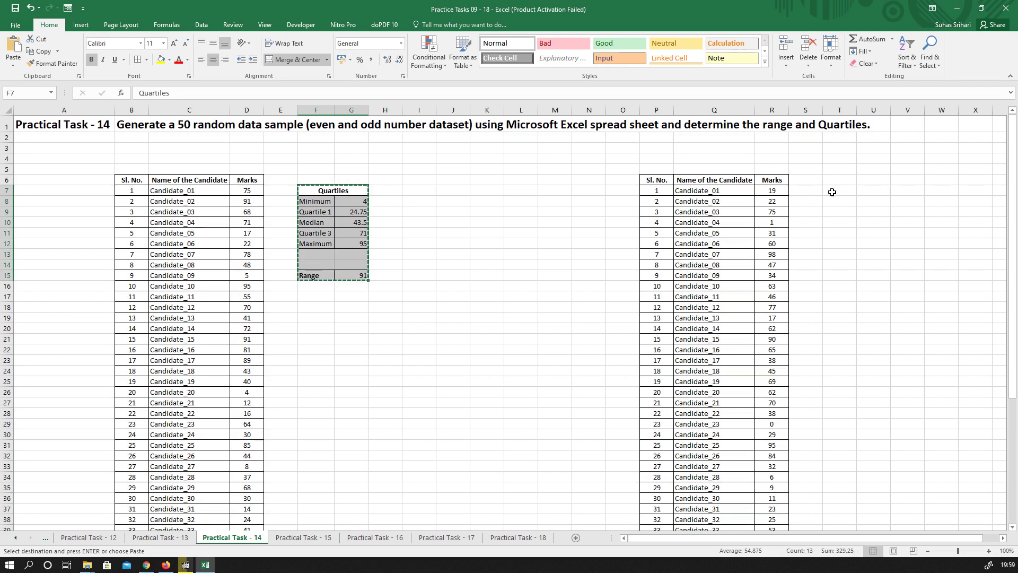
{"action": "left_click", "coordinate": [832, 192]}
{"action": "key", "text": "ctrl+v"}
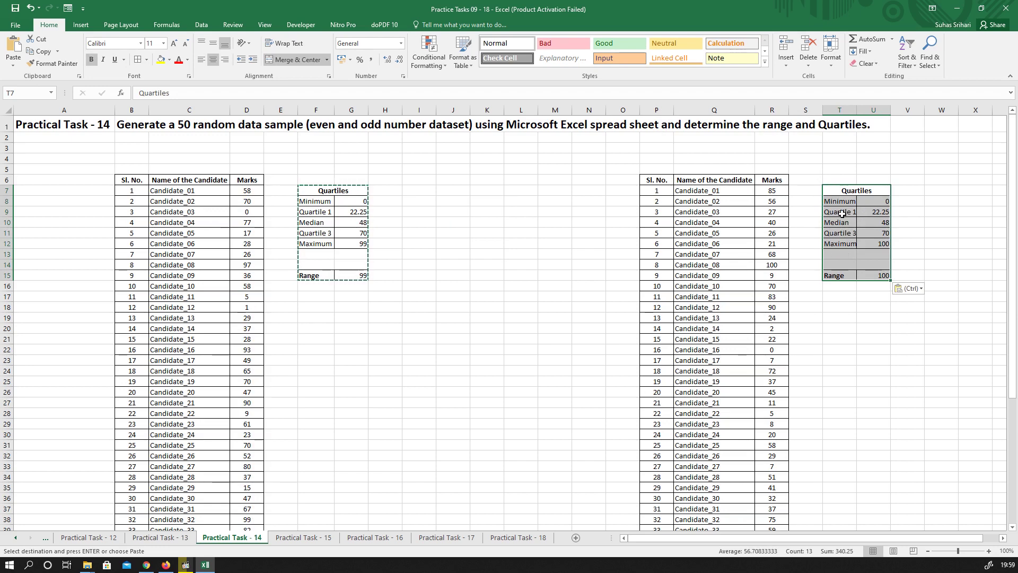
Move the second dataset with its quartiles block, P6:U55, so it starts at K6, and autofit column L
{"action": "left_click_drag", "start_coordinate": [652, 180], "coordinate": [860, 504]}
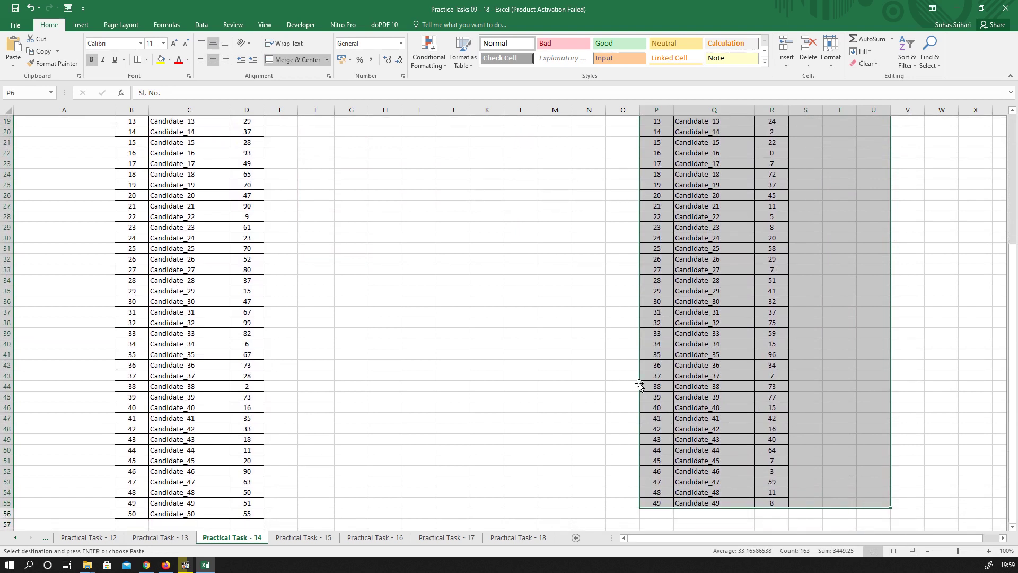
{"action": "left_click_drag", "start_coordinate": [640, 383], "coordinate": [494, 390]}
{"action": "scroll", "coordinate": [607, 377], "scroll_direction": "up", "scroll_amount": 6}
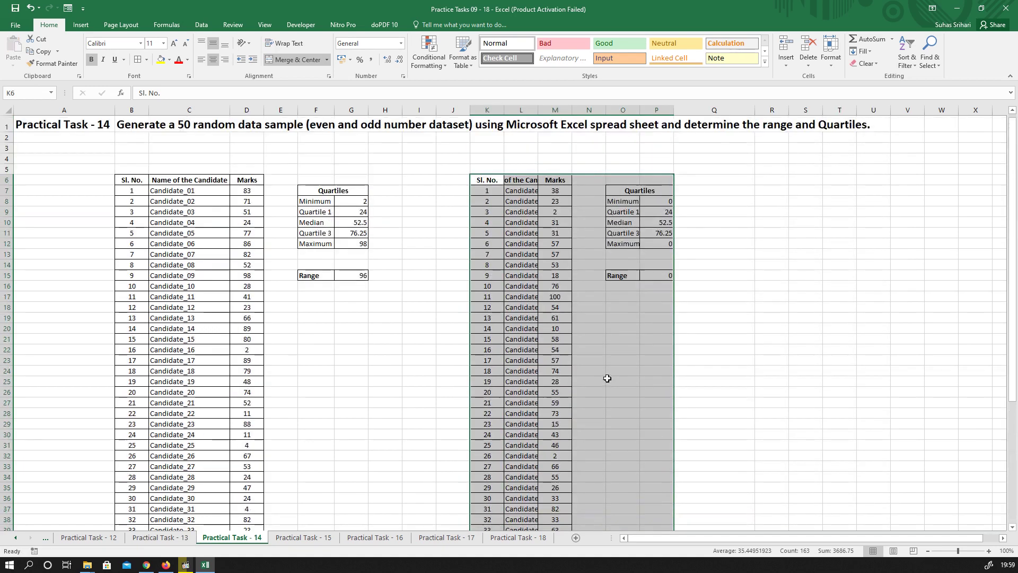
{"action": "double_click", "coordinate": [539, 109]}
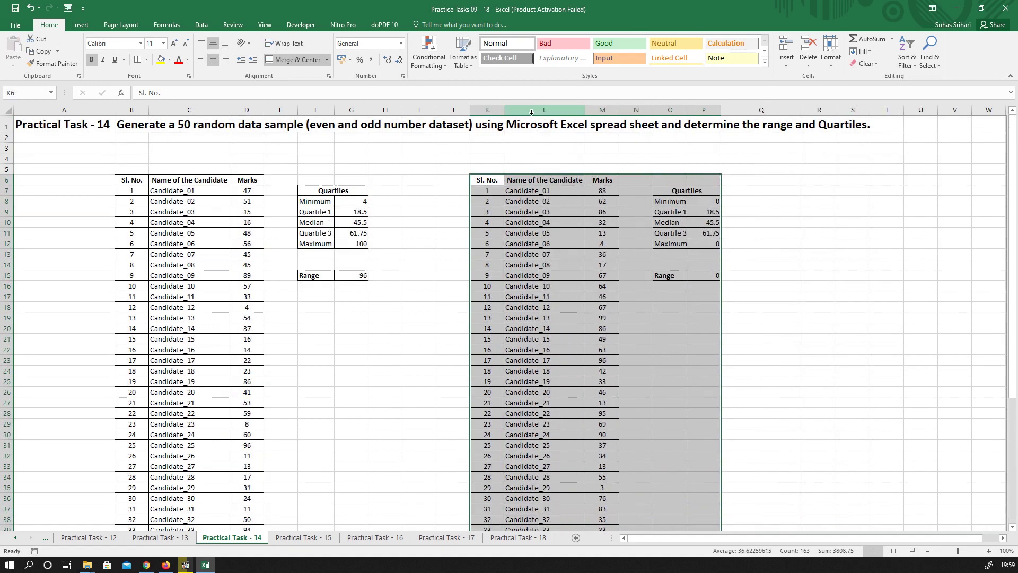
Delete the leftover wide column Q and autofit column O to the quartile labels
{"action": "right_click", "coordinate": [760, 111]}
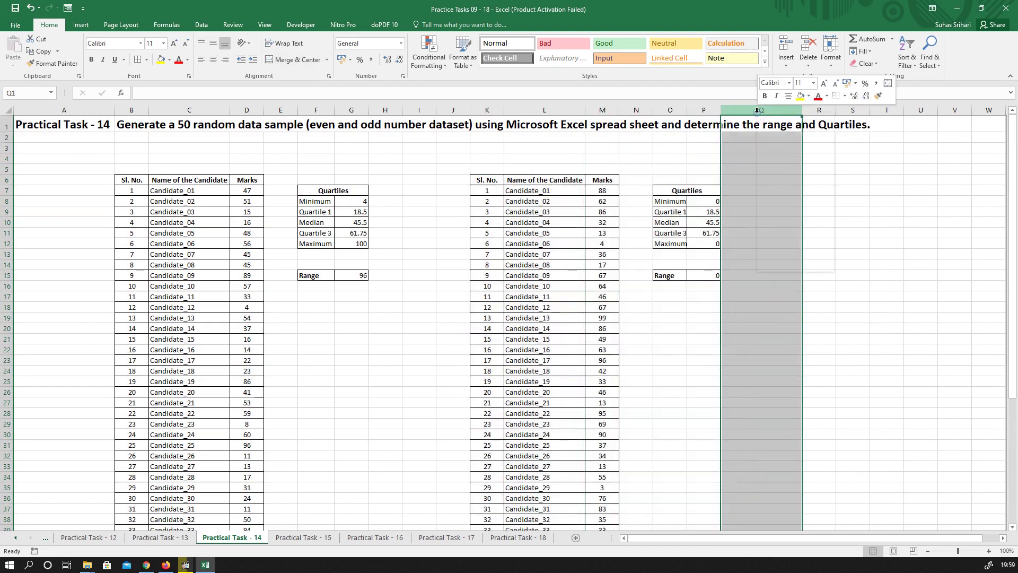
{"action": "left_click", "coordinate": [797, 238]}
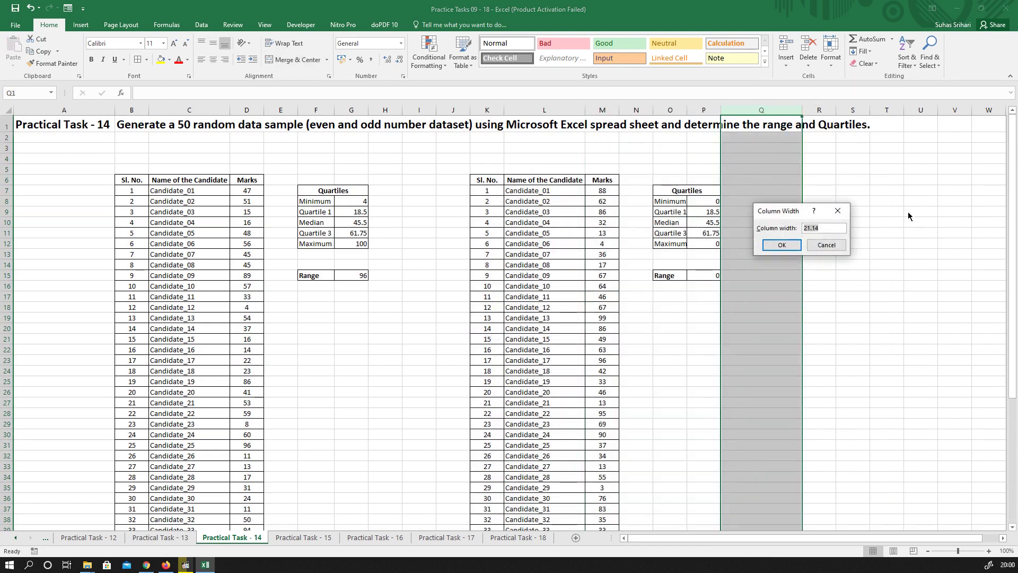
{"action": "left_click", "coordinate": [834, 244]}
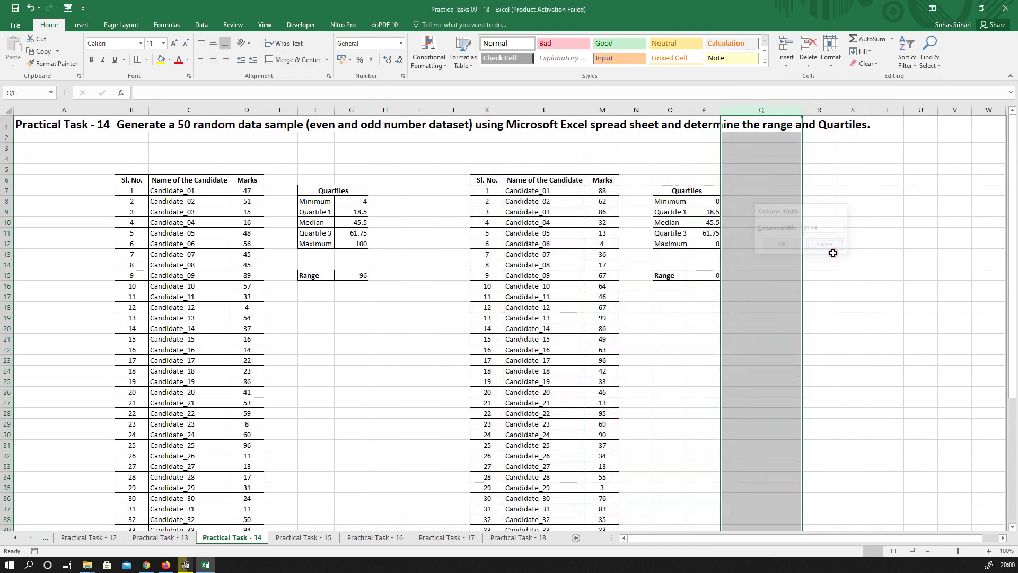
{"action": "right_click", "coordinate": [750, 109]}
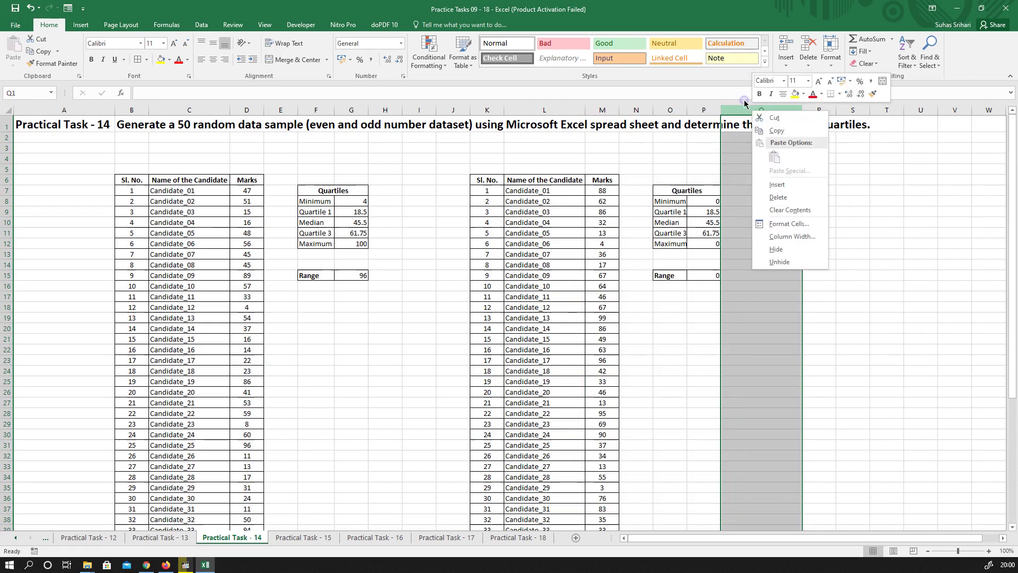
{"action": "left_click", "coordinate": [798, 200]}
{"action": "left_click", "coordinate": [840, 253]}
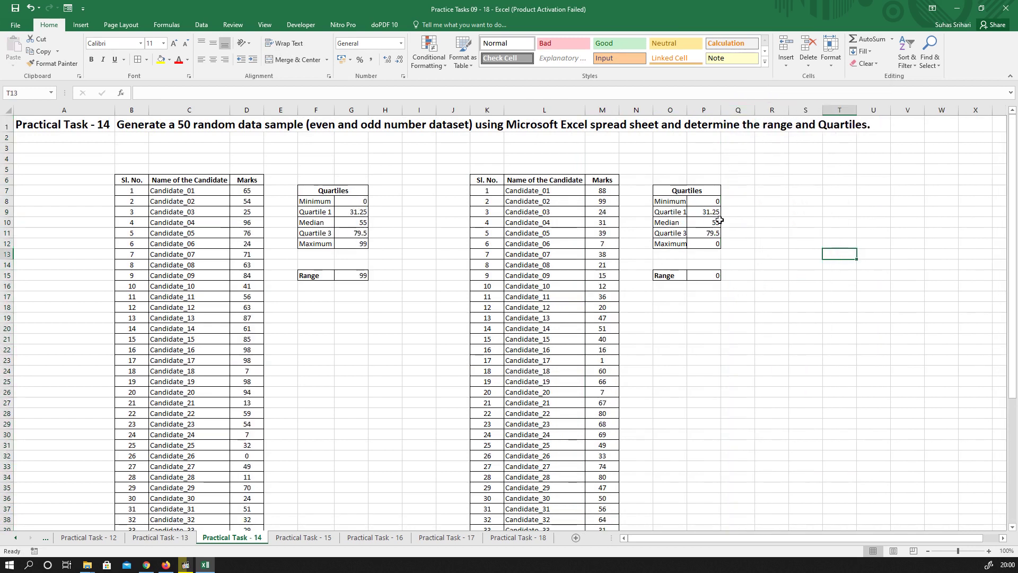
{"action": "double_click", "coordinate": [684, 111]}
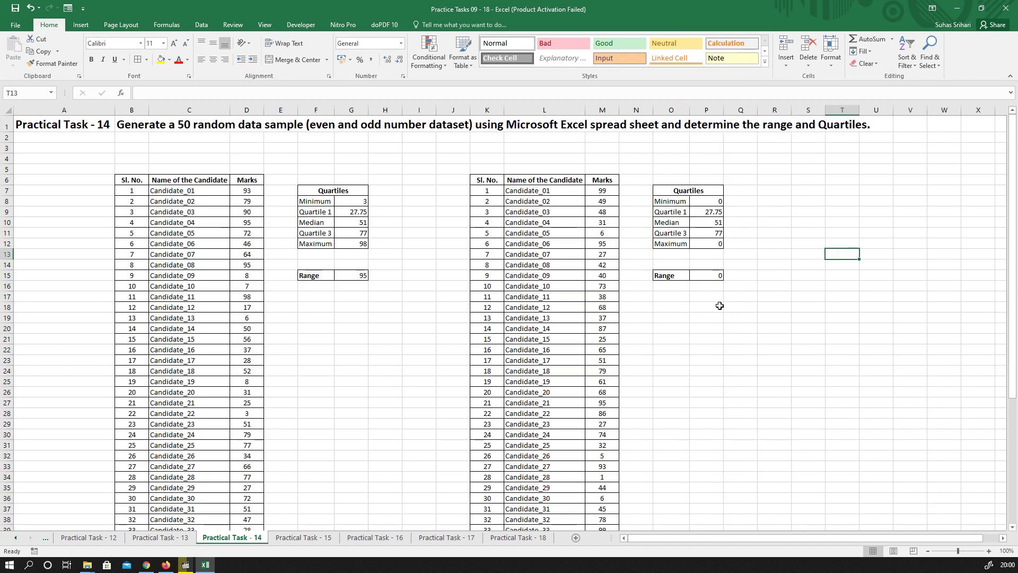
Clear the copied formulas from P8:P15 in the second dataset's quartiles and range block
{"action": "left_click", "coordinate": [700, 203]}
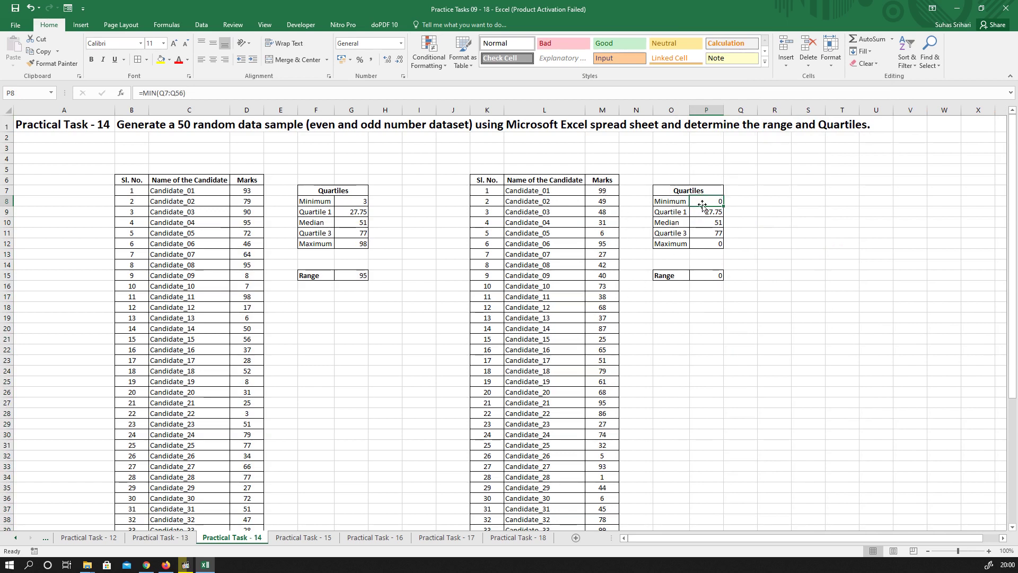
{"action": "left_click_drag", "start_coordinate": [703, 202], "coordinate": [707, 276]}
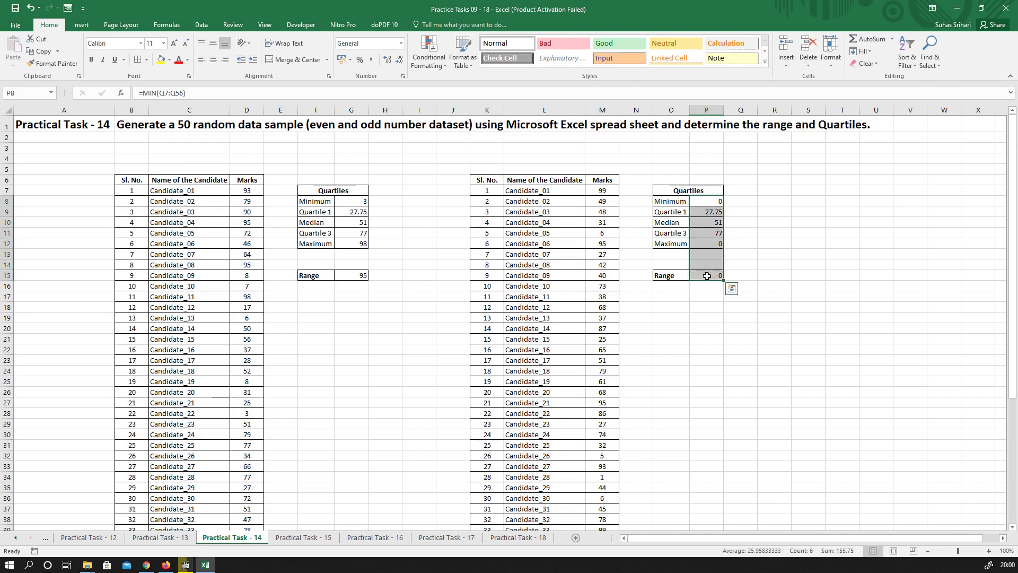
{"action": "key", "text": "Delete"}
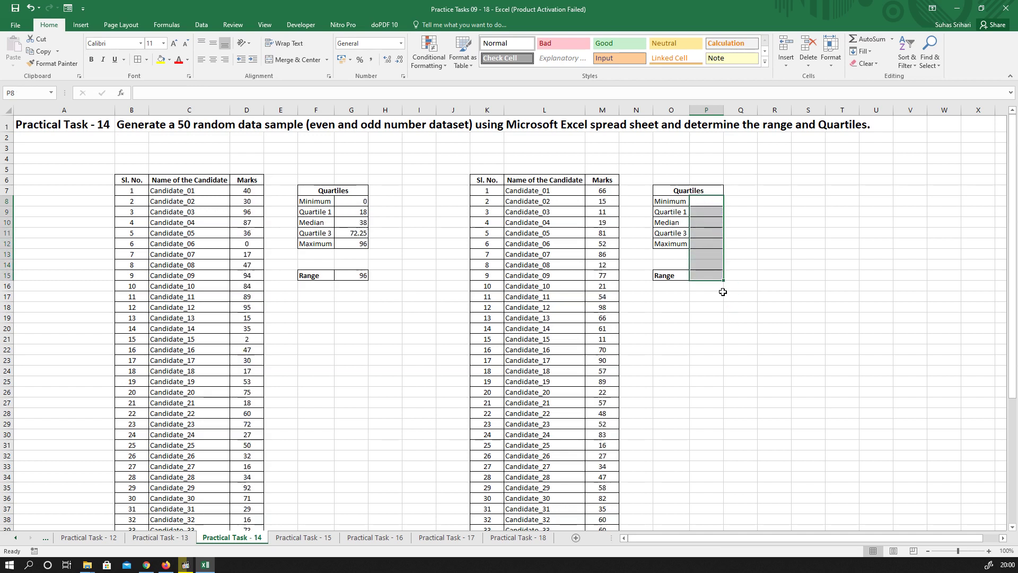
Enter a MIN formula over the second dataset's marks M7:M55 in the Minimum cell P8
{"action": "left_click", "coordinate": [695, 203]}
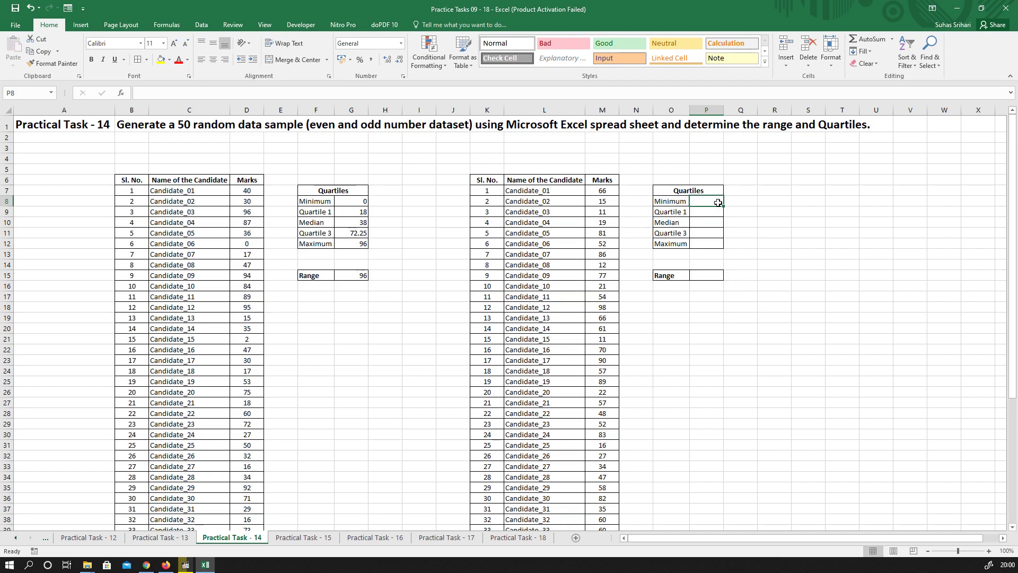
{"action": "type", "text": "="}
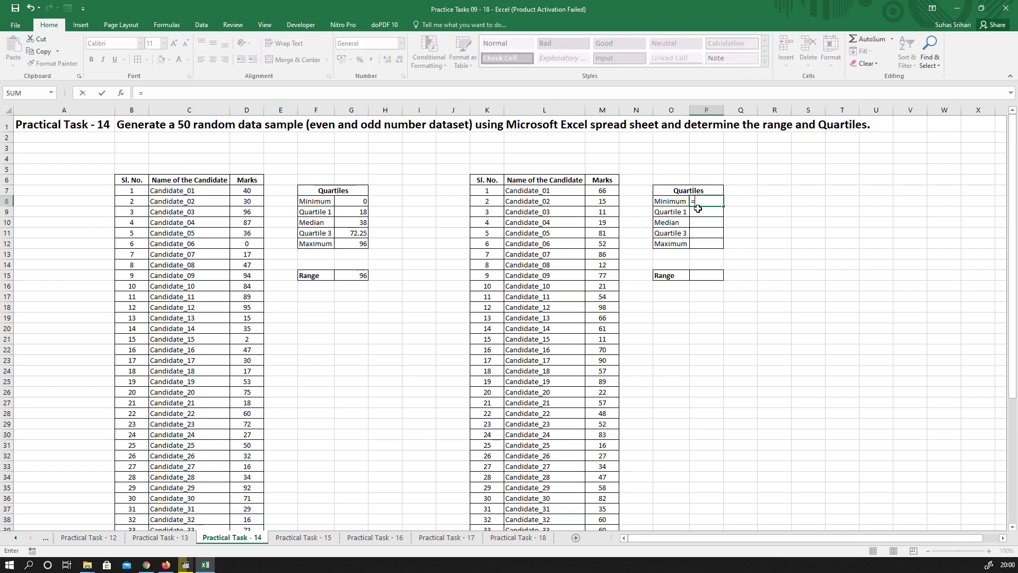
{"action": "type", "text": "mi"}
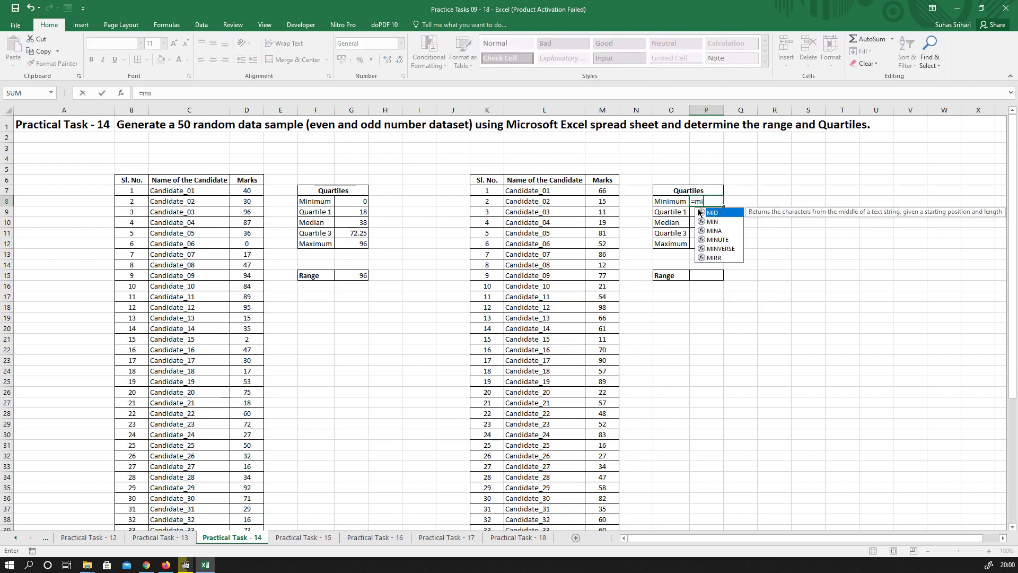
{"action": "type", "text": "n"}
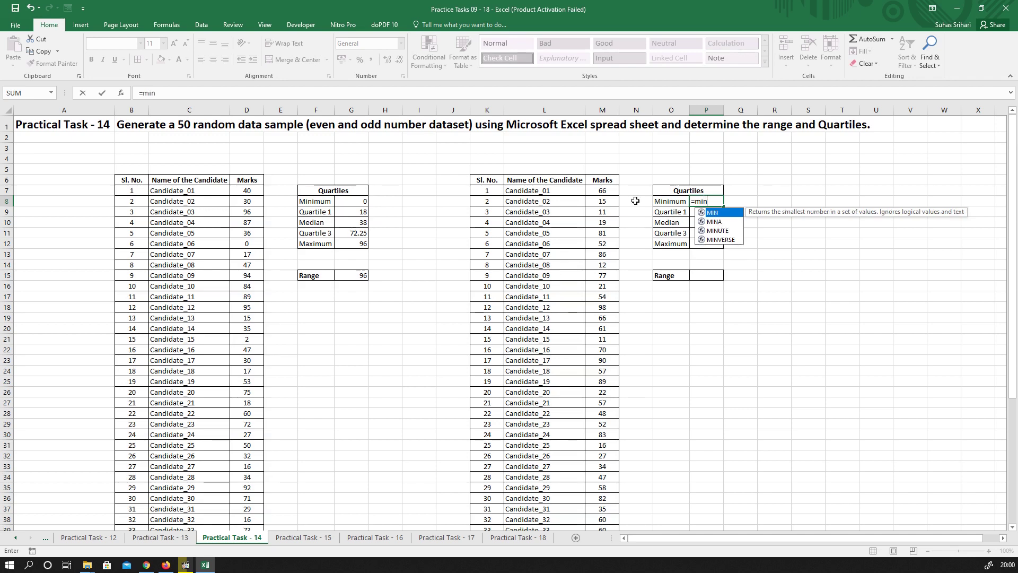
{"action": "type", "text": "("}
{"action": "left_click", "coordinate": [613, 192]}
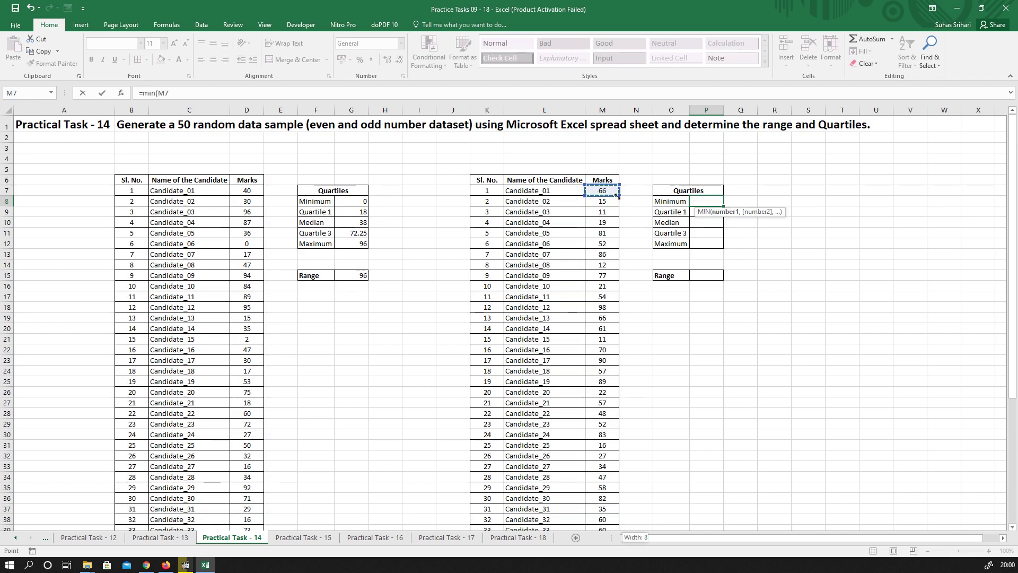
{"action": "key", "text": "ctrl+shift+Down"}
{"action": "key", "text": "Return"}
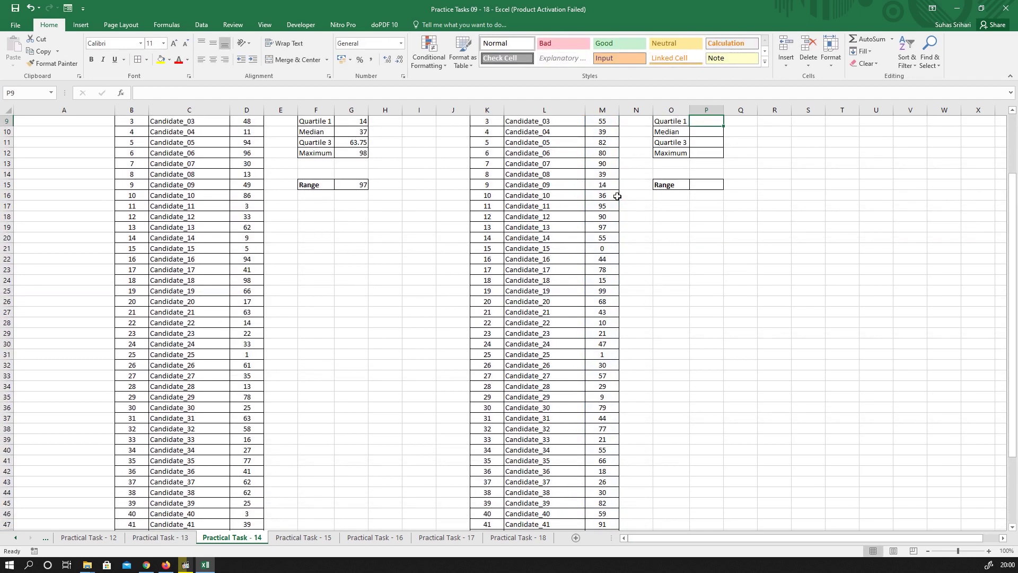
Calculate the second dataset's Quartile 1 in P9 with QUARTILE.EXC over M7:M55 and quart 1
{"action": "type", "text": "=qua"}
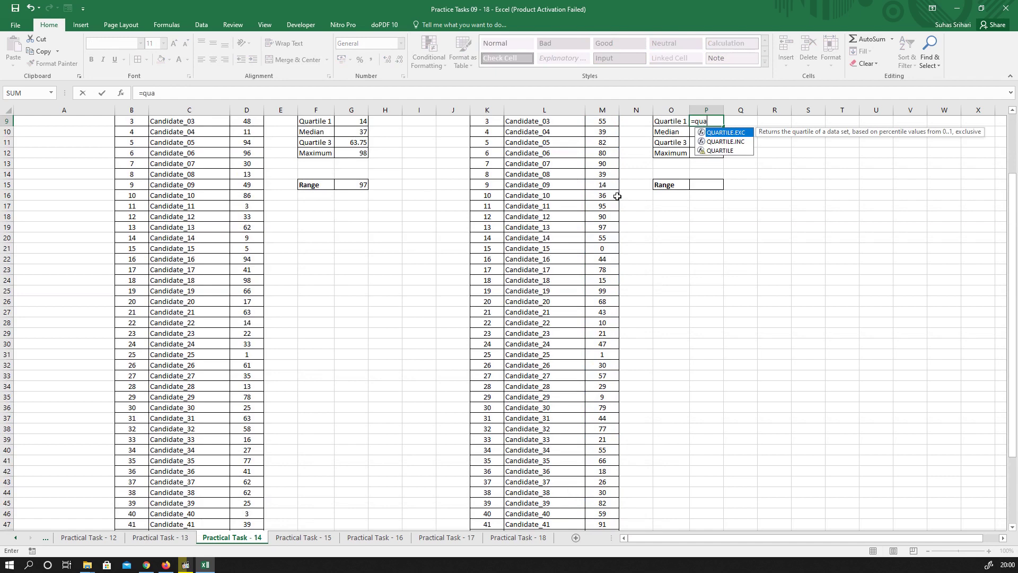
{"action": "double_click", "coordinate": [720, 134]}
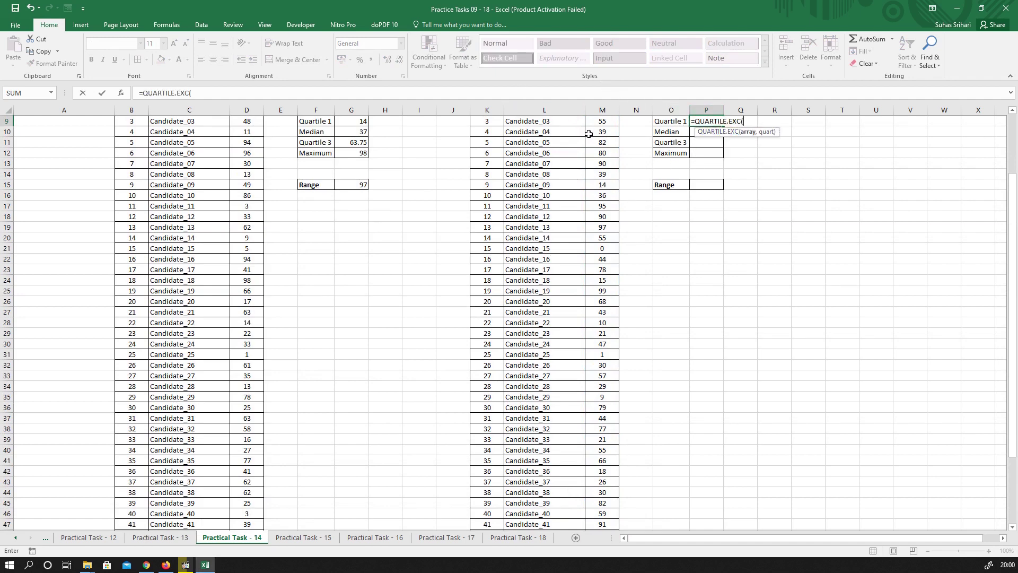
{"action": "scroll", "coordinate": [586, 133], "scroll_direction": "up", "scroll_amount": 2}
{"action": "left_click", "coordinate": [603, 158]}
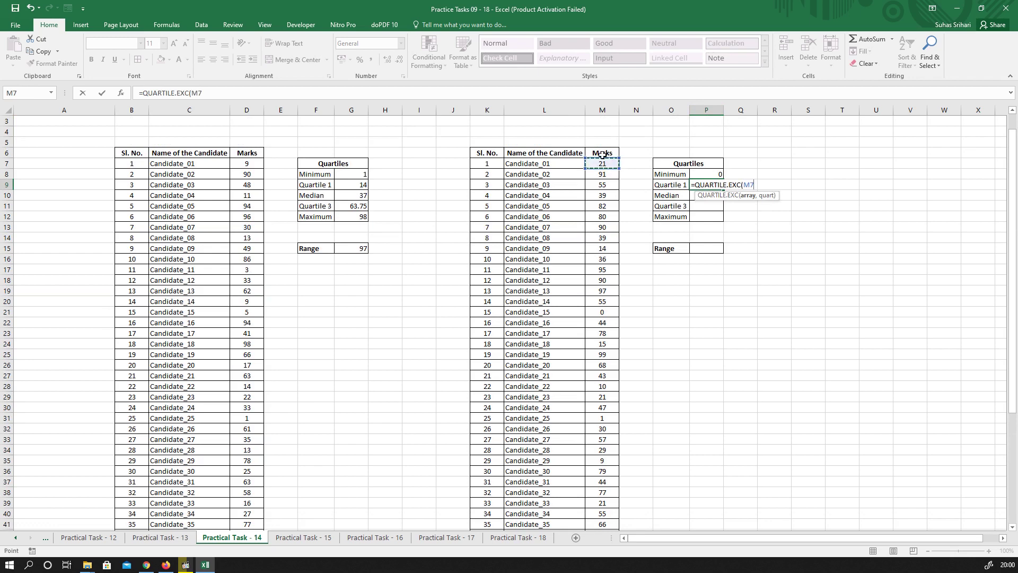
{"action": "key", "text": "ctrl+shift+Down"}
{"action": "type", "text": ","}
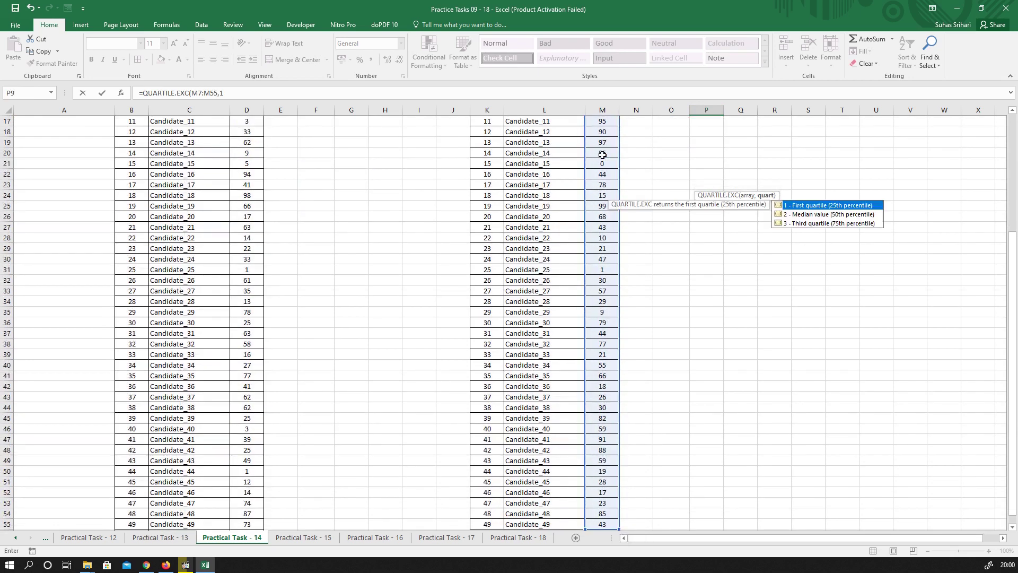
{"action": "type", "text": "1"}
{"action": "key", "text": "Return"}
{"action": "scroll", "coordinate": [699, 167], "scroll_direction": "up", "scroll_amount": 2}
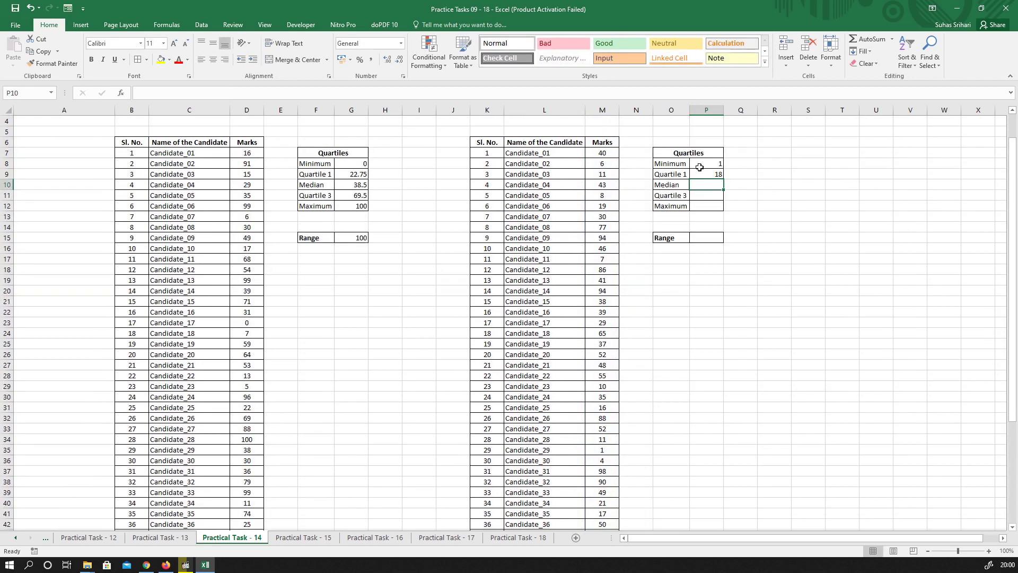
Make the marks range in the Quartile 1 formula in P9 absolute as $M$7:$M$55
{"action": "left_click", "coordinate": [706, 175]}
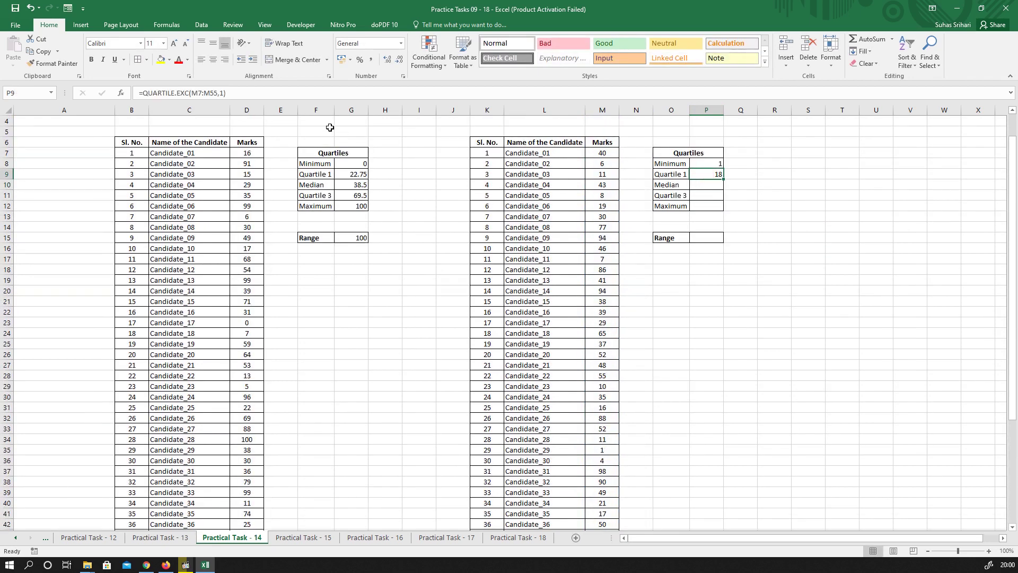
{"action": "left_click", "coordinate": [216, 94]}
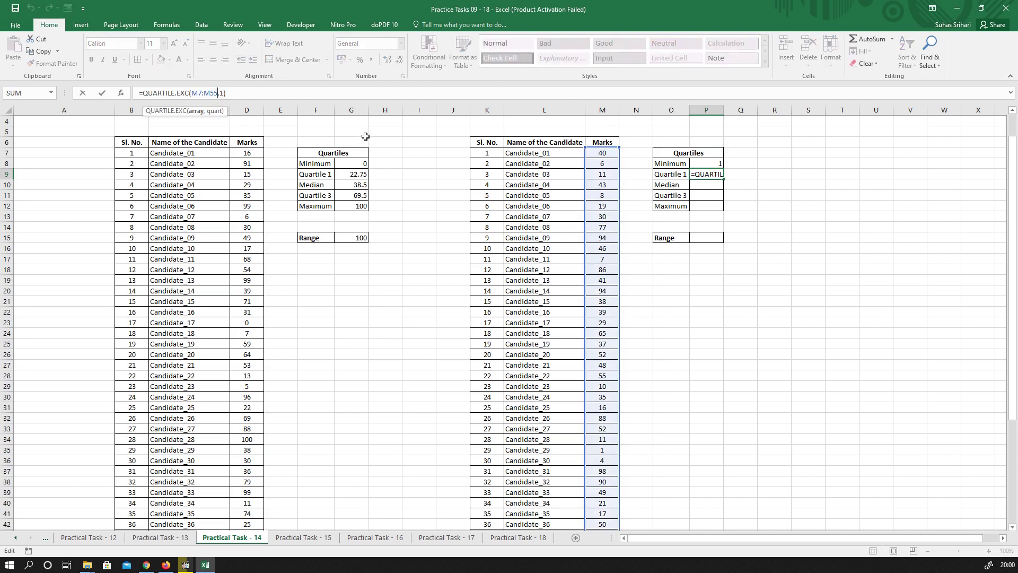
{"action": "key", "text": "F4"}
{"action": "key", "text": "Left"}
{"action": "key", "text": "Left"}
{"action": "key", "text": "F4"}
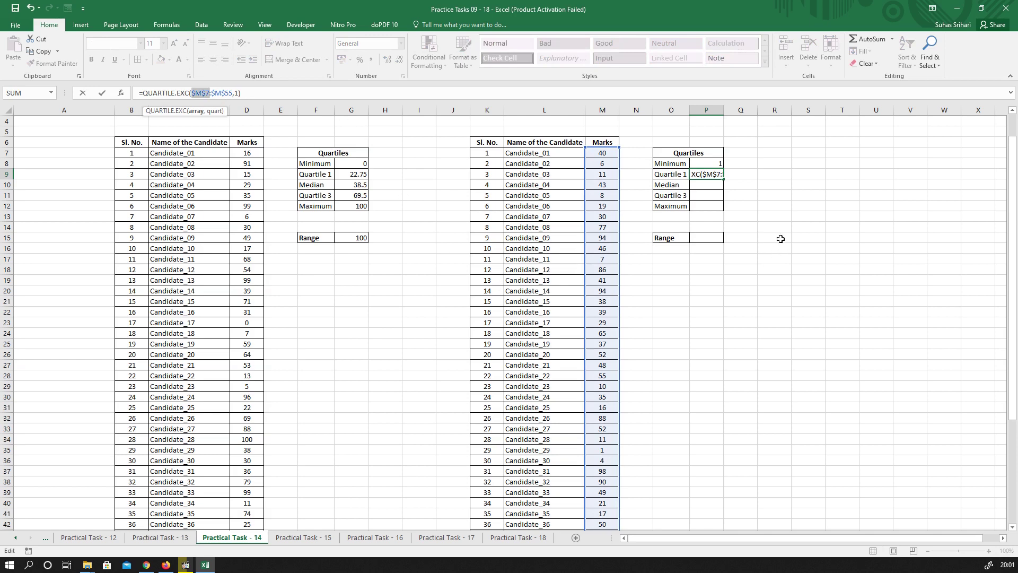
{"action": "key", "text": "Return"}
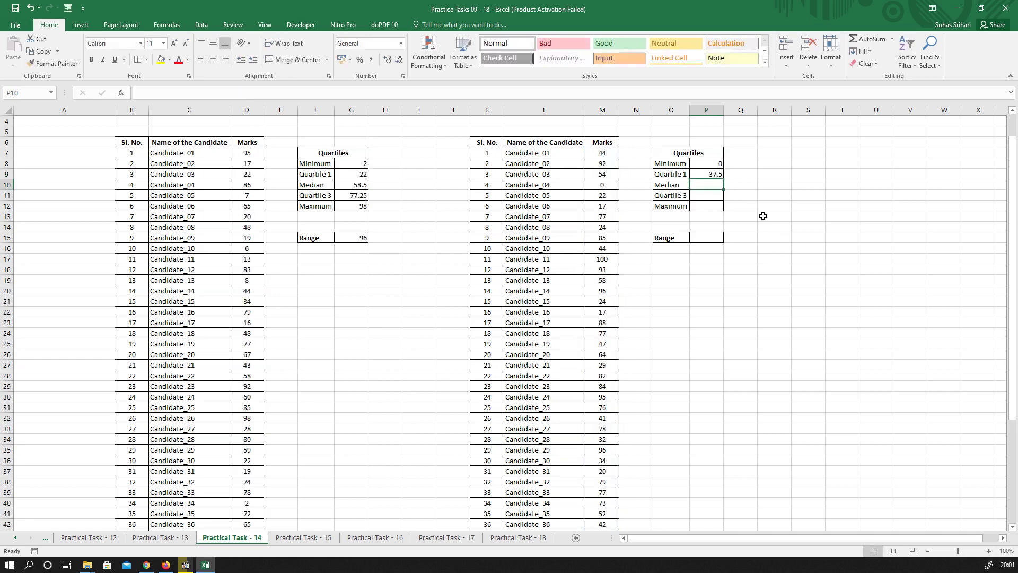
Fill the Quartile 1 formula down from P9 to P11 and set the quart argument in the Median cell P10 to 2
{"action": "left_click", "coordinate": [708, 174]}
{"action": "left_click_drag", "start_coordinate": [724, 181], "coordinate": [722, 200]}
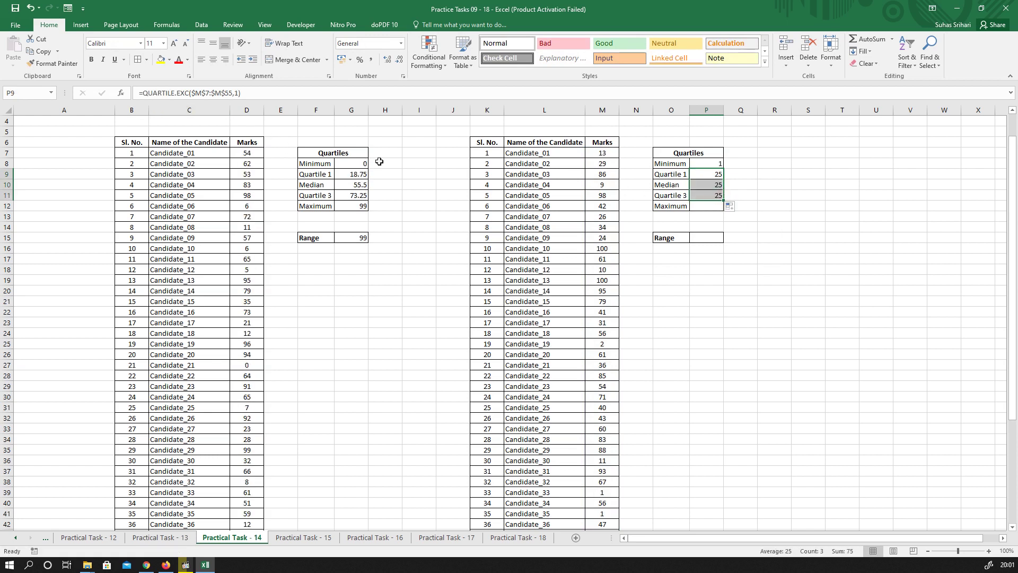
{"action": "left_click", "coordinate": [717, 183]}
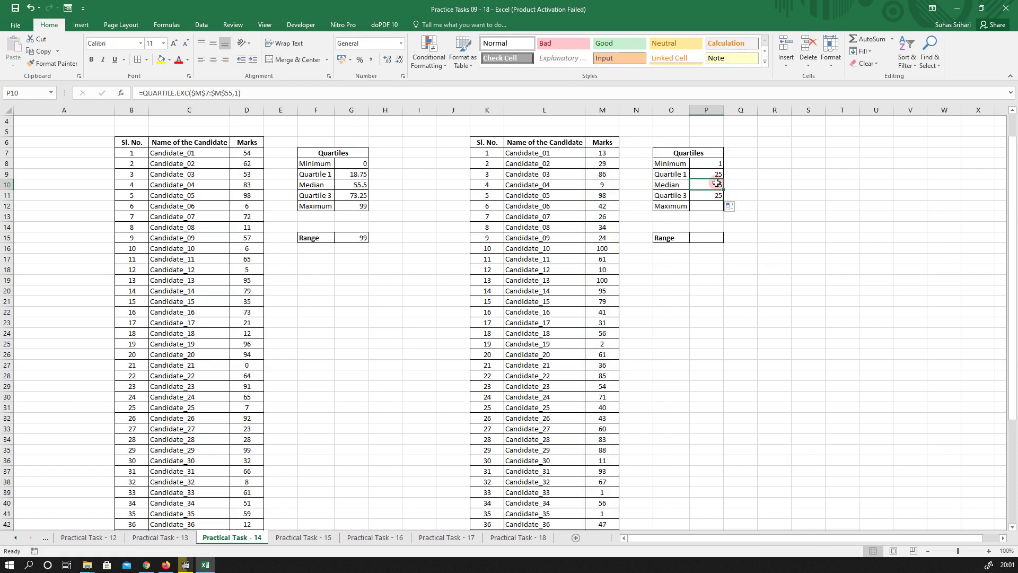
{"action": "left_click", "coordinate": [236, 93]}
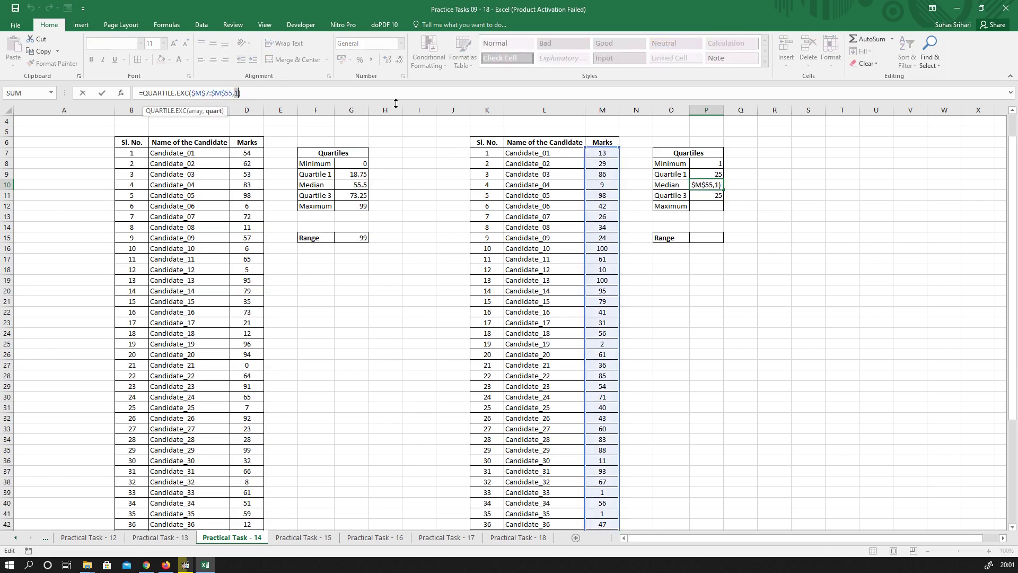
{"action": "type", "text": "2"}
{"action": "key", "text": "Return"}
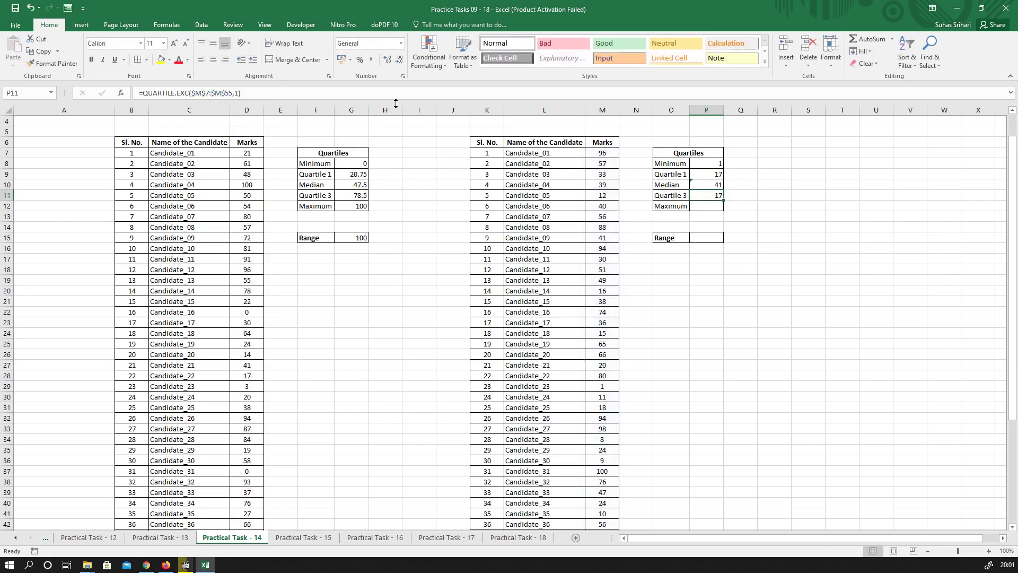
Set the quart argument of the second dataset's Quartile 3 formula in P11 to 3
{"action": "left_click", "coordinate": [236, 93]}
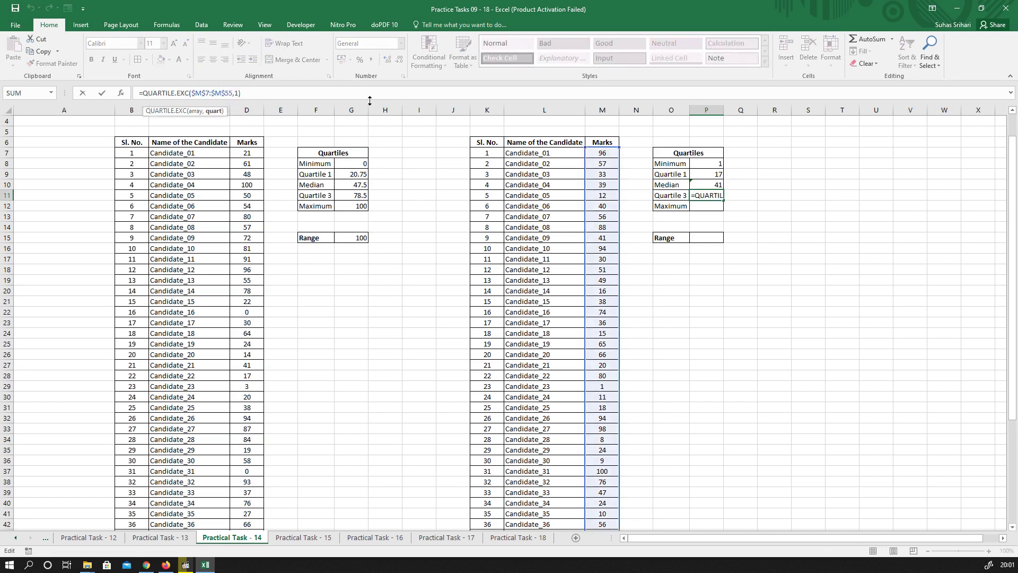
{"action": "key", "text": "shift+Right"}
{"action": "type", "text": "3"}
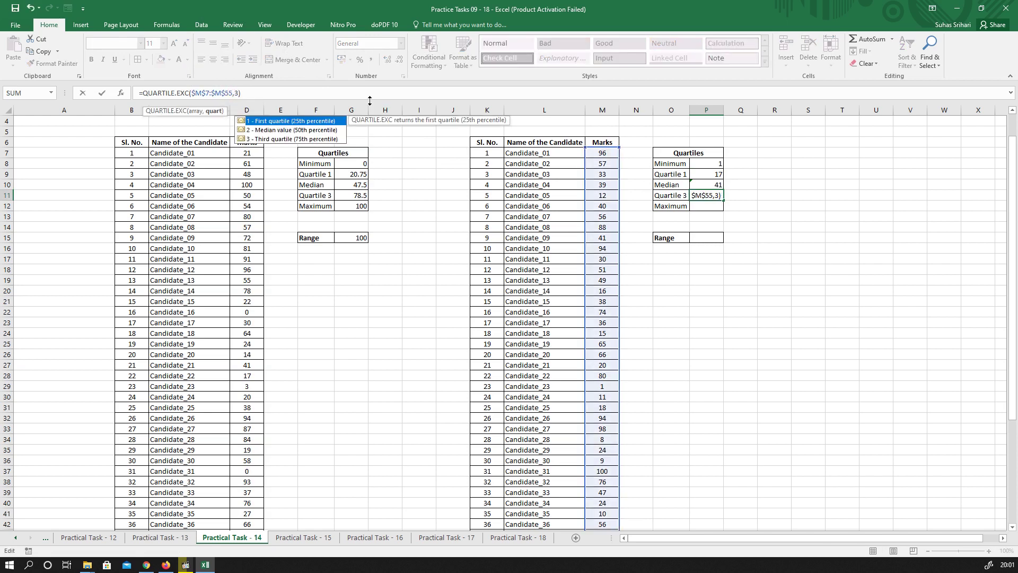
{"action": "key", "text": "Return"}
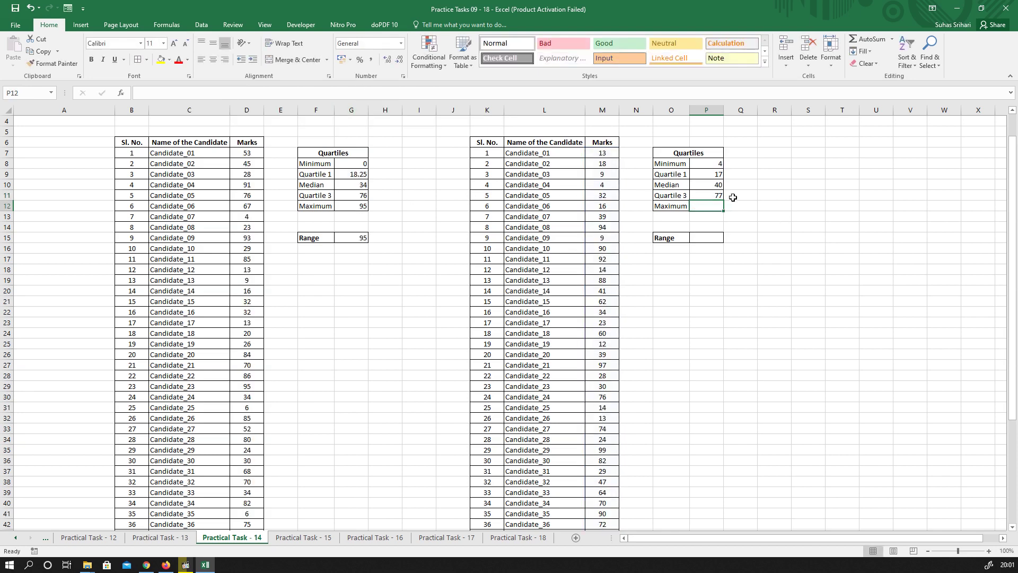
Enter a MAX formula over the second dataset's marks M7:M55 in the Maximum cell P12
{"action": "type", "text": "=ma"}
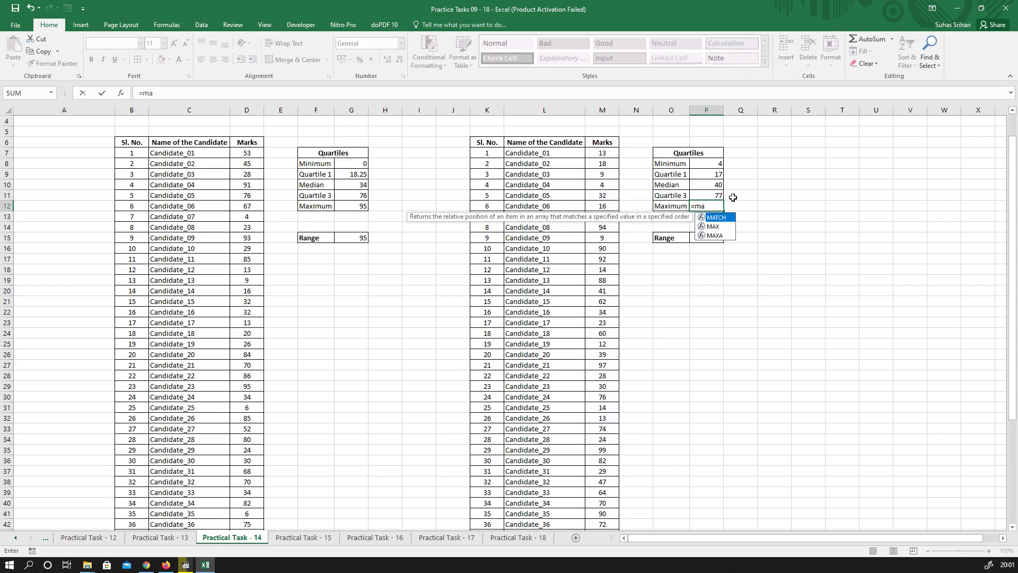
{"action": "type", "text": "x"}
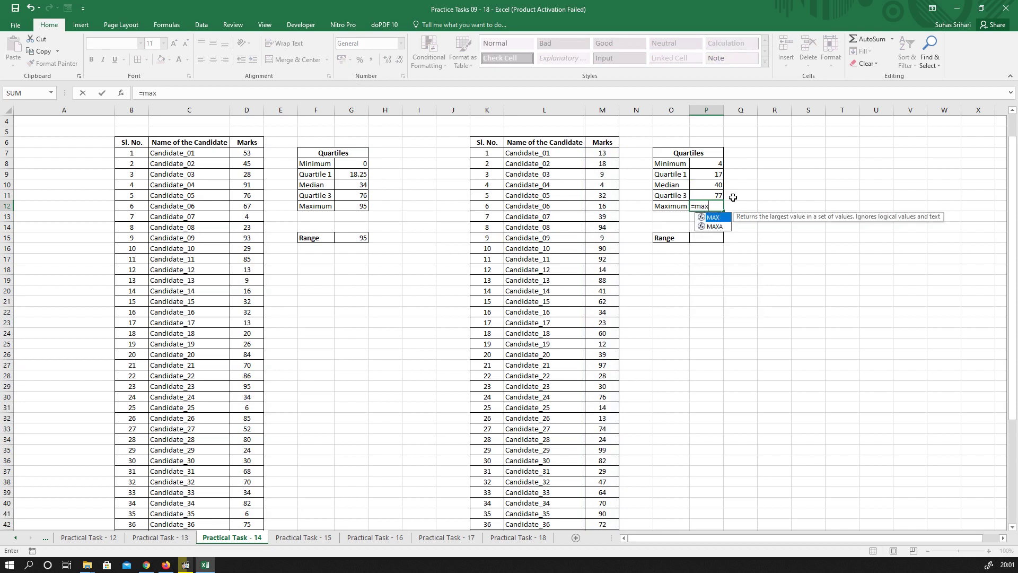
{"action": "type", "text": "("}
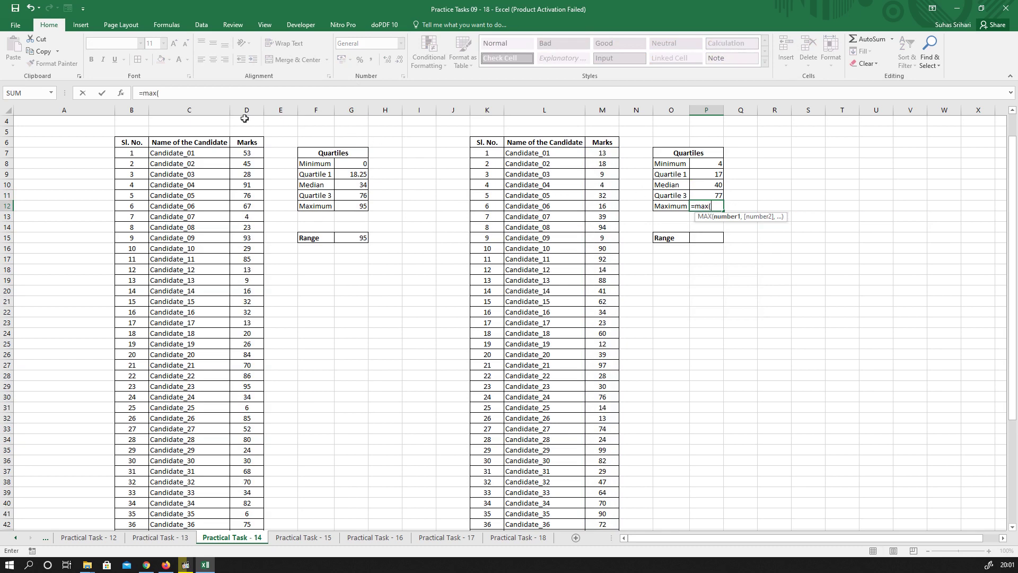
{"action": "left_click", "coordinate": [601, 155]}
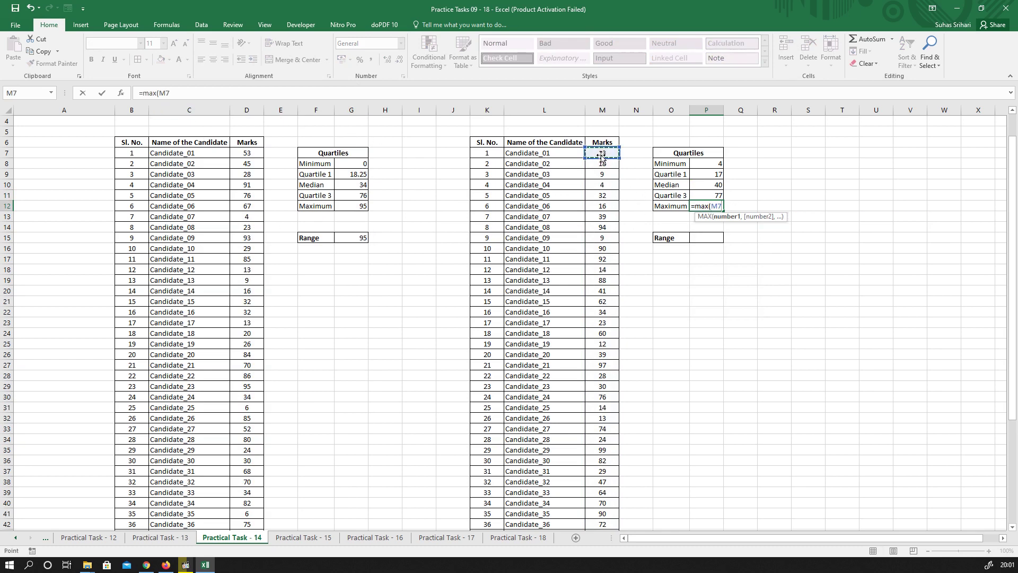
{"action": "key", "text": "ctrl+shift+End"}
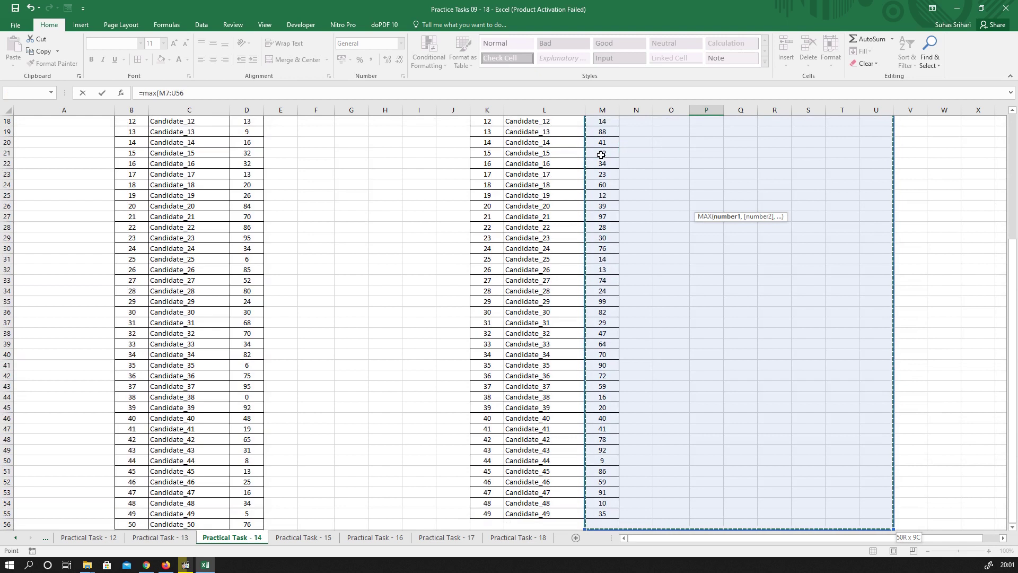
{"action": "key", "text": "shift+Up"}
{"action": "key", "text": "shift+Left"}
{"action": "key", "text": "shift+Left"}
{"action": "key", "text": "shift+Left"}
{"action": "key", "text": "shift+Left"}
{"action": "key", "text": "shift+Left"}
{"action": "key", "text": "shift+Left"}
{"action": "key", "text": "shift+Left"}
{"action": "key", "text": "shift+Left"}
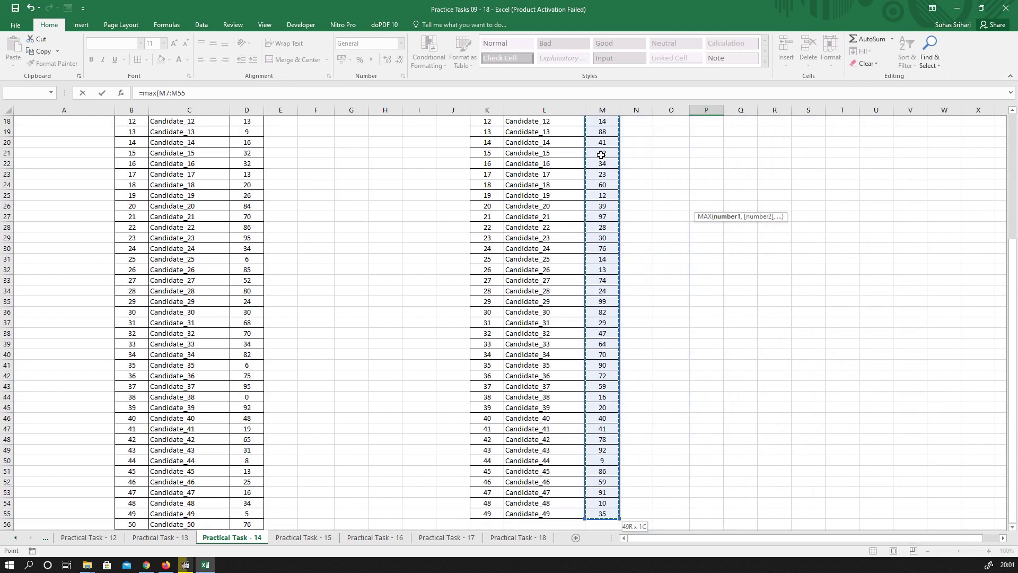
{"action": "key", "text": "Return"}
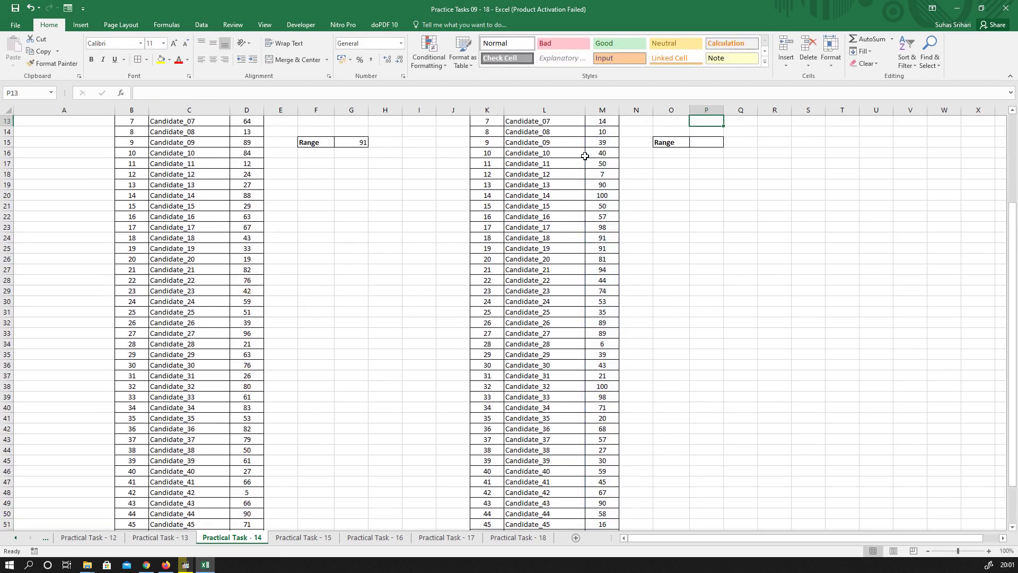
Calculate the second dataset's Range in P15 as maximum minus minimum with =P12-P8
{"action": "scroll", "coordinate": [746, 181], "scroll_direction": "up", "scroll_amount": 2}
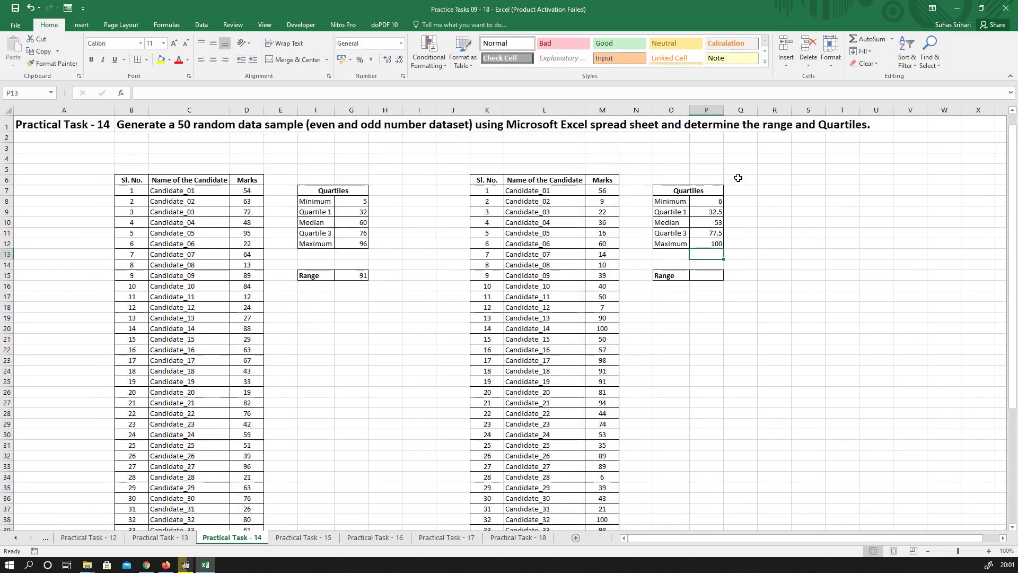
{"action": "left_click", "coordinate": [709, 276]}
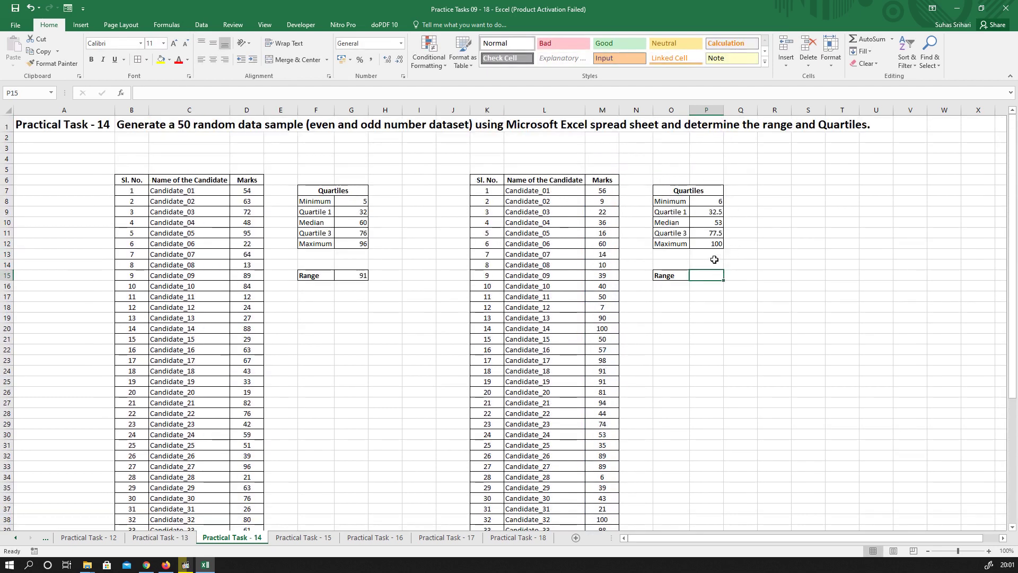
{"action": "type", "text": "="}
{"action": "left_click", "coordinate": [714, 245]}
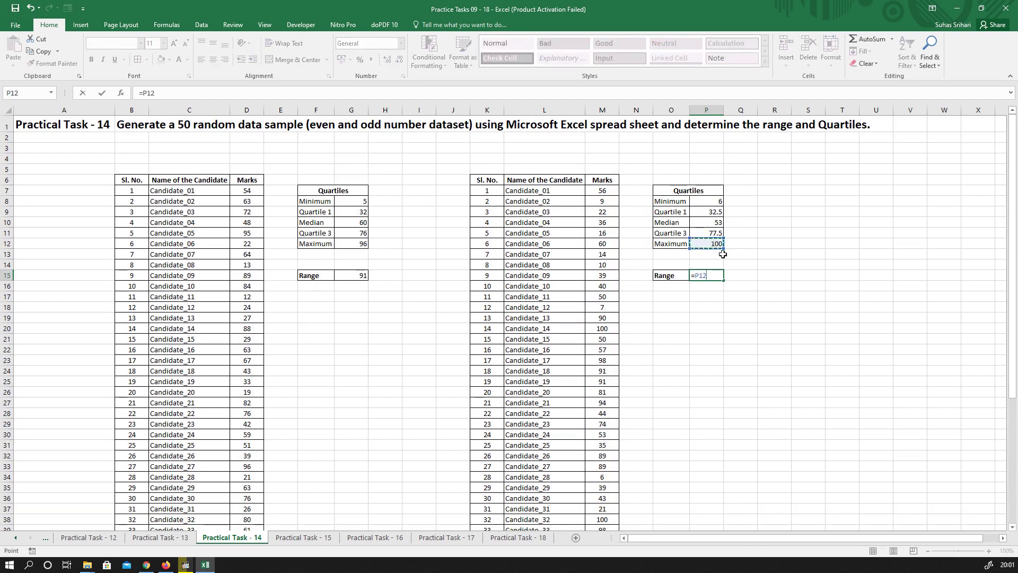
{"action": "type", "text": "-"}
{"action": "left_click", "coordinate": [721, 201]}
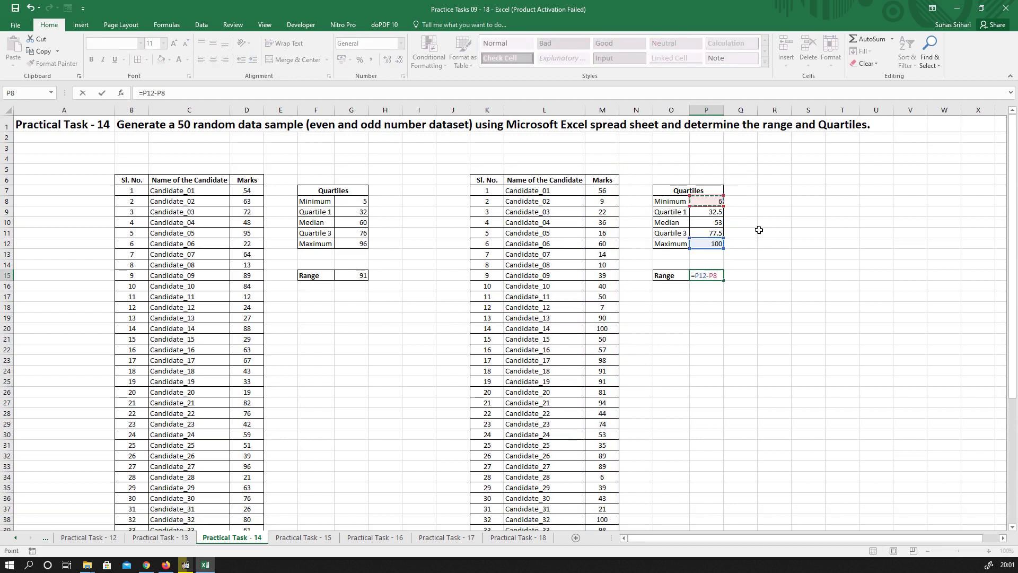
{"action": "key", "text": "Return"}
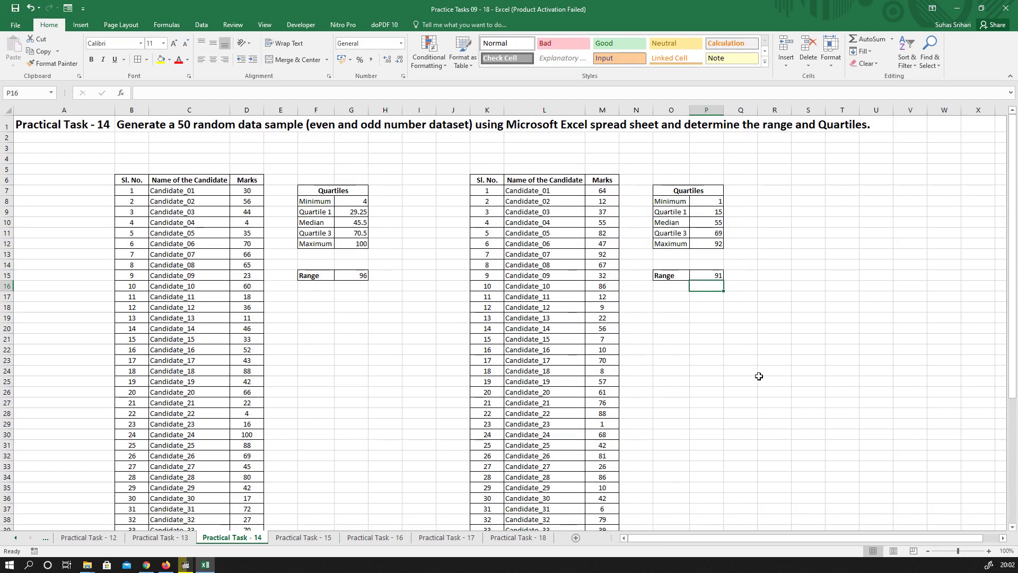
Recalculate the sheet repeatedly to regenerate the random marks and update both datasets' quartiles and ranges
{"action": "key", "text": "F9"}
{"action": "key", "text": "F9"}
{"action": "key", "text": "F9"}
{"action": "key", "text": "F9"}
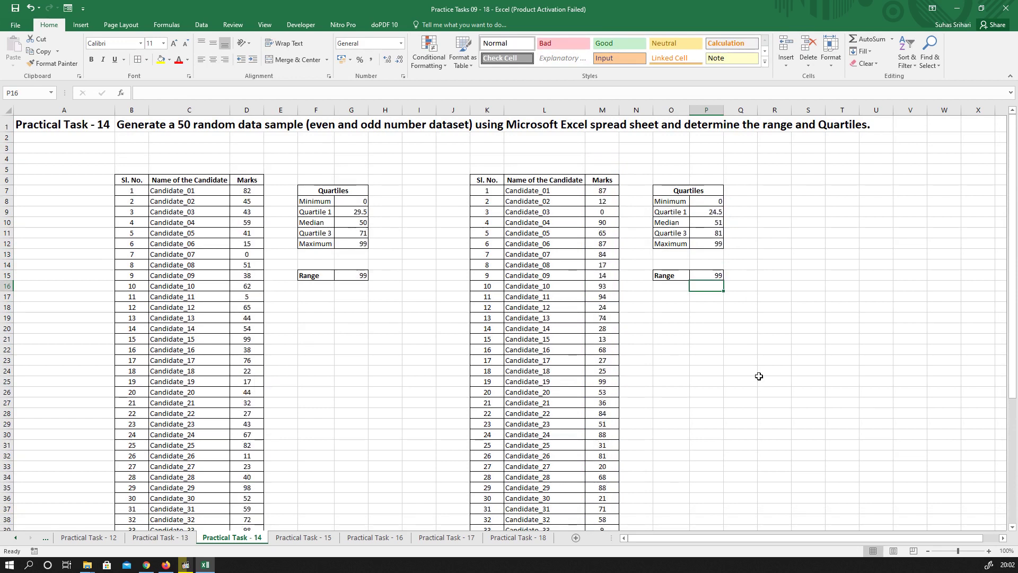
{"action": "key", "text": "F9"}
{"action": "key", "text": "F9"}
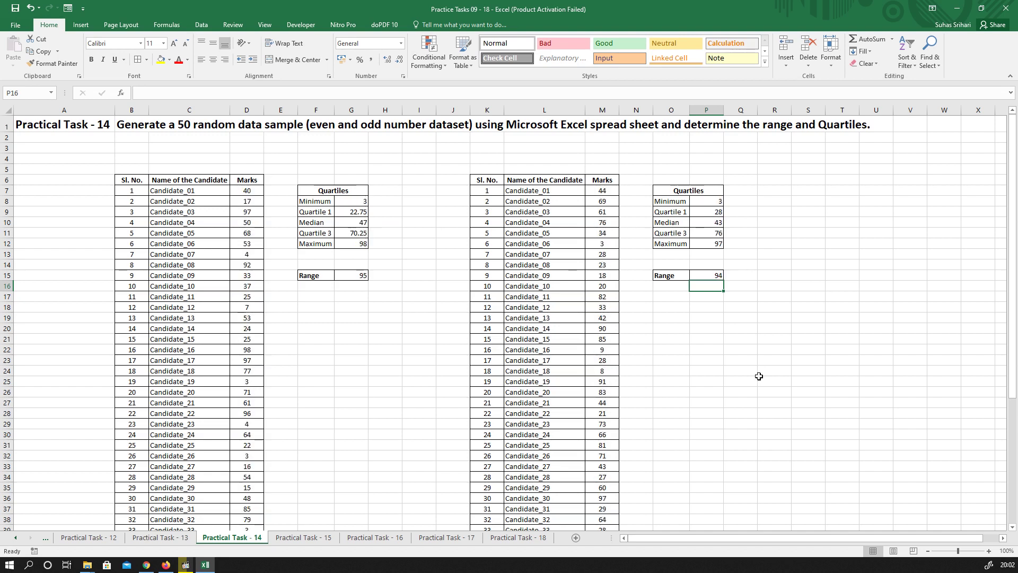
{"action": "key", "text": "F9"}
{"action": "key", "text": "F9"}
{"action": "key", "text": "F9"}
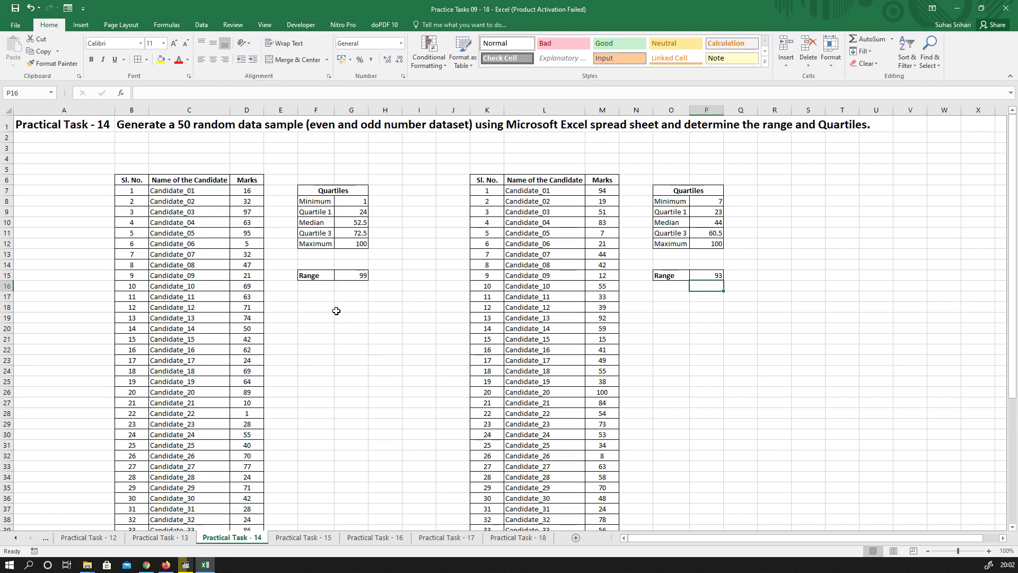
Merge and center the heading cells above both candidate tables, B5:D5 and K5:M5
{"action": "left_click", "coordinate": [124, 170]}
{"action": "left_click_drag", "start_coordinate": [124, 170], "coordinate": [249, 169]}
{"action": "left_click", "coordinate": [295, 59]}
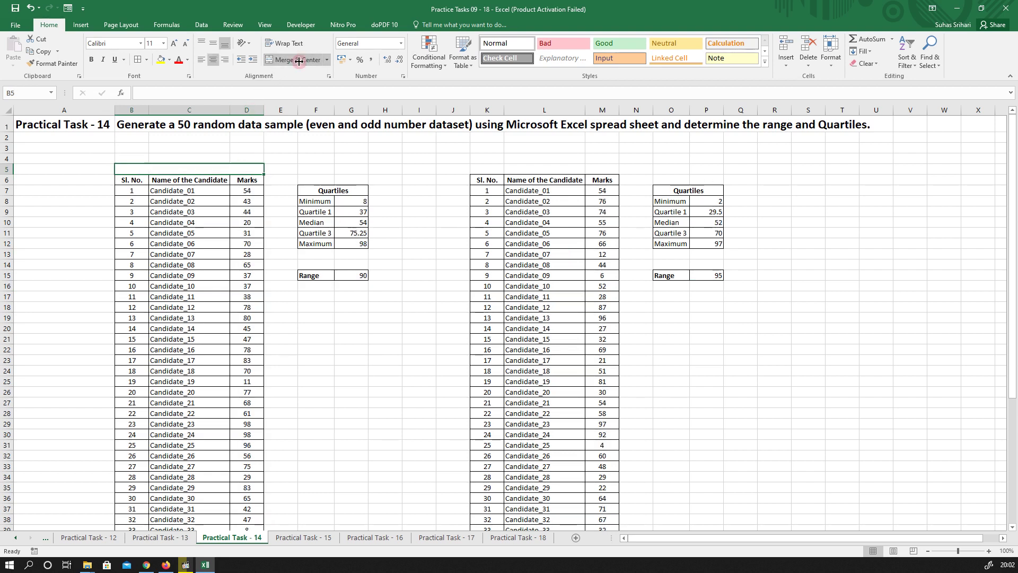
{"action": "left_click_drag", "start_coordinate": [490, 169], "coordinate": [602, 168]}
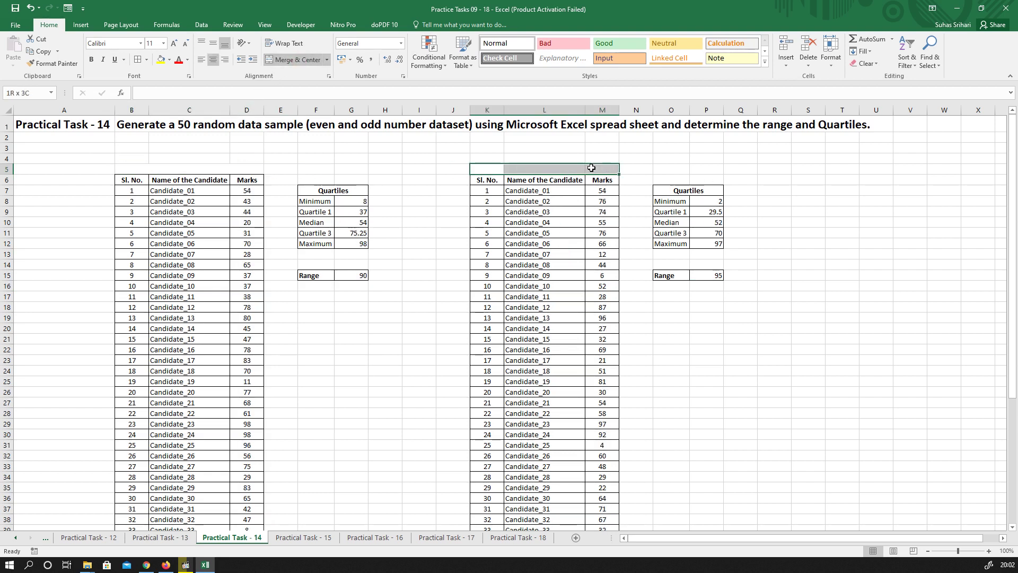
{"action": "left_click", "coordinate": [291, 63]}
Enter the heading EVEN SAMPLE SET in the merged cell B5 above the first table and make it bold
{"action": "left_click", "coordinate": [169, 170]}
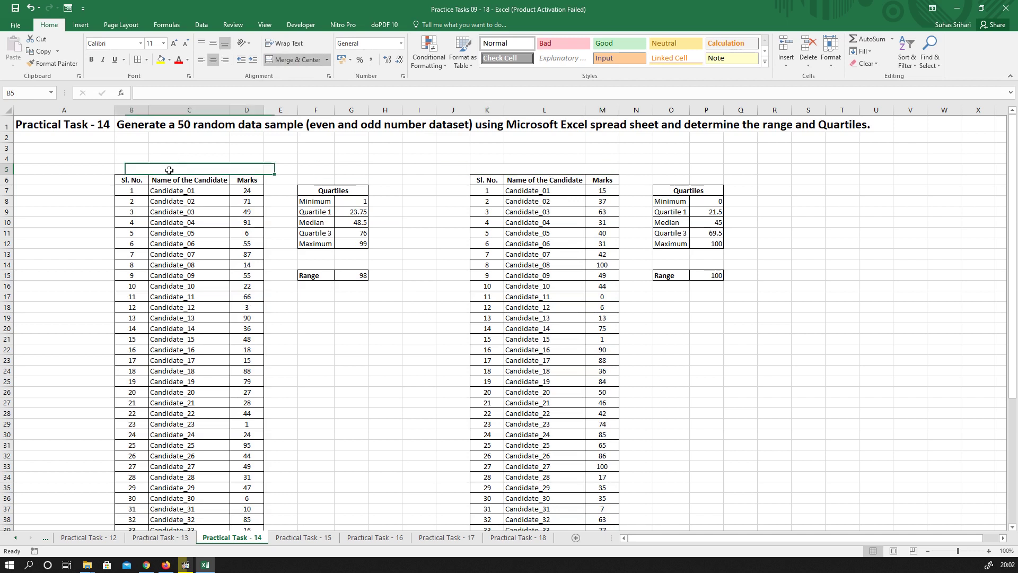
{"action": "type", "text": "EVEN S"}
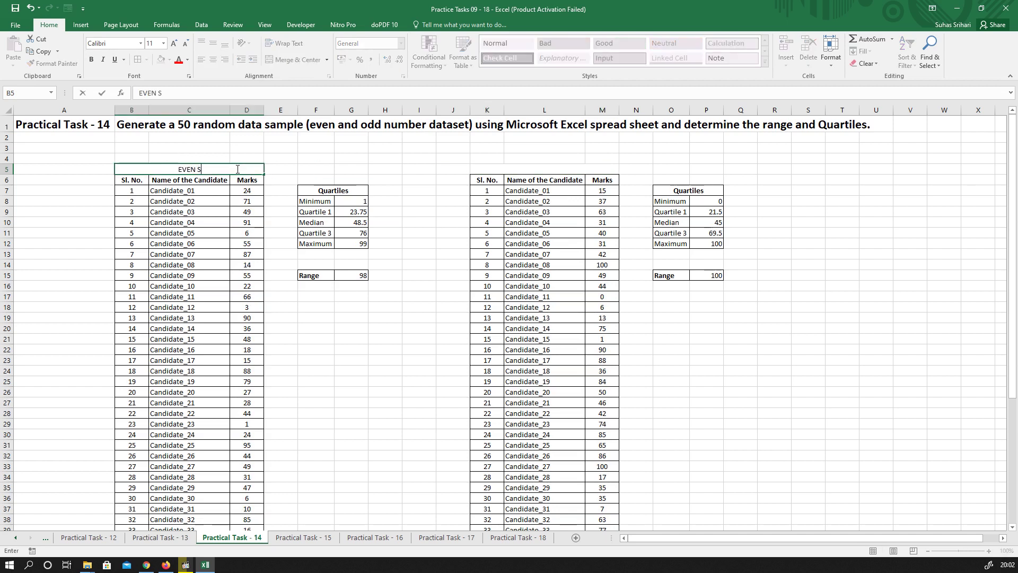
{"action": "type", "text": "AMPLE SET"}
{"action": "left_click", "coordinate": [305, 159]}
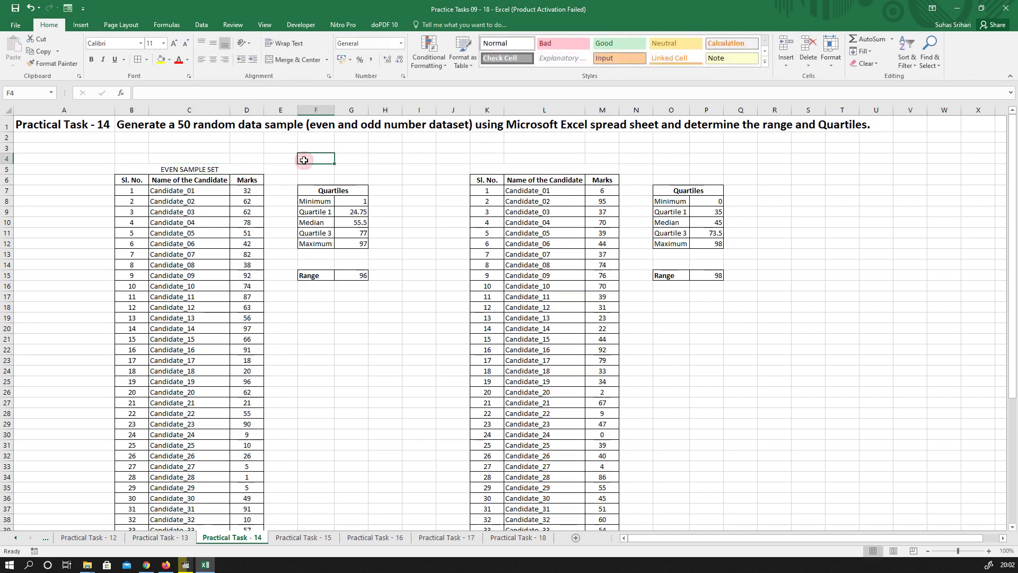
{"action": "left_click", "coordinate": [221, 171]}
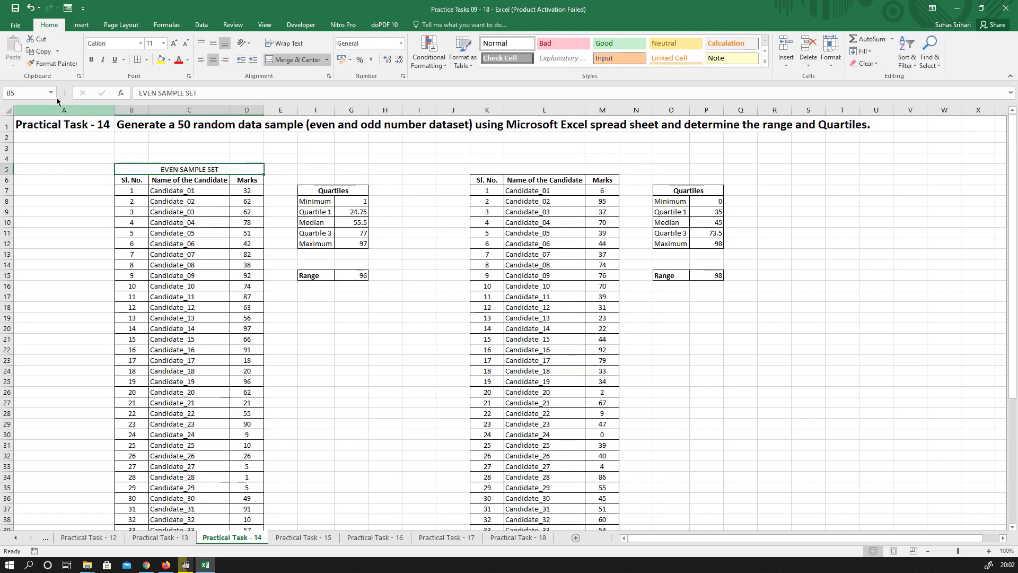
{"action": "left_click", "coordinate": [92, 60]}
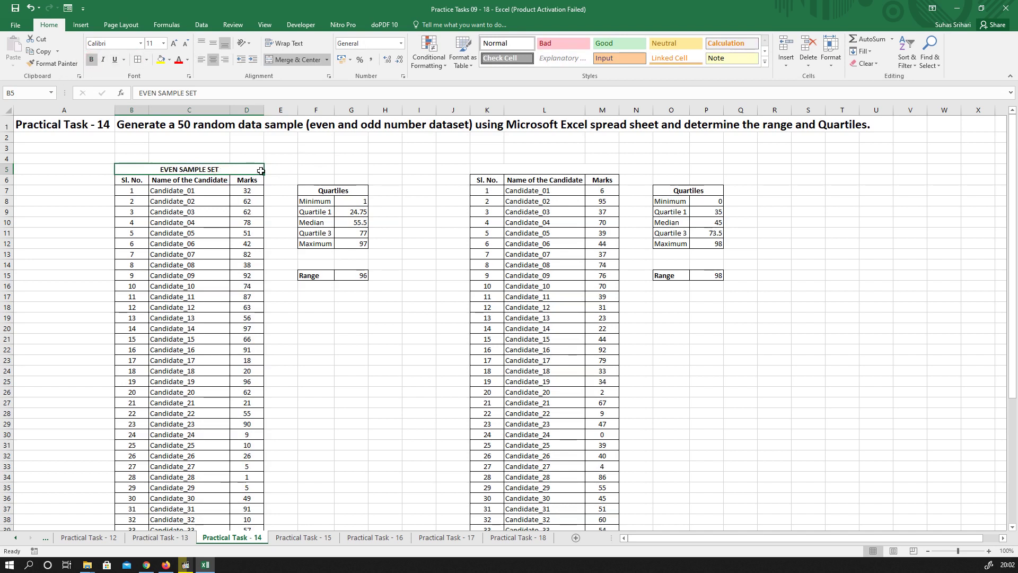
Copy the heading from B5 to K5 above the second table and change its text to ODD SAMPLE SET
{"action": "key", "text": "ctrl+c"}
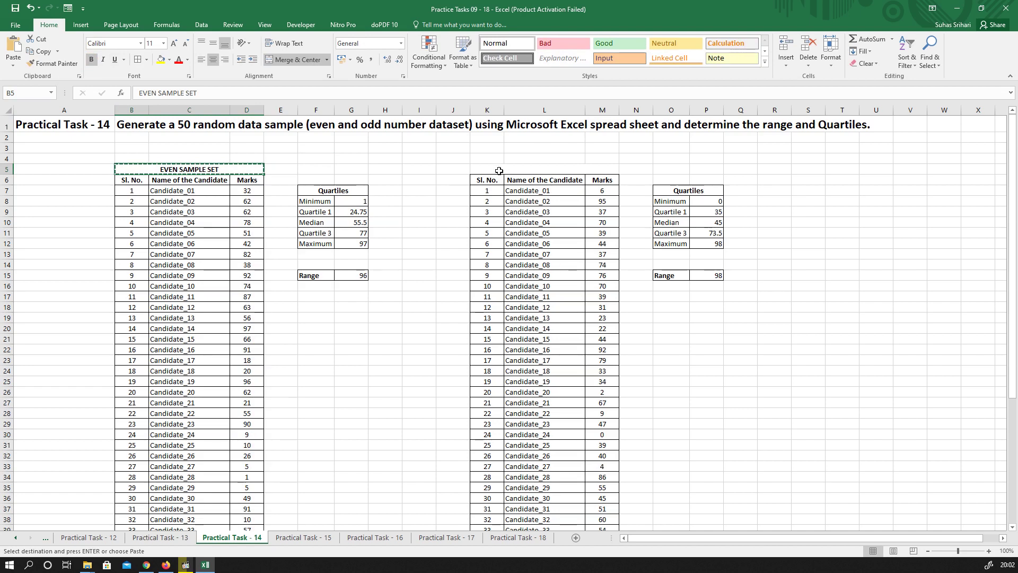
{"action": "left_click", "coordinate": [498, 171]}
{"action": "key", "text": "ctrl+v"}
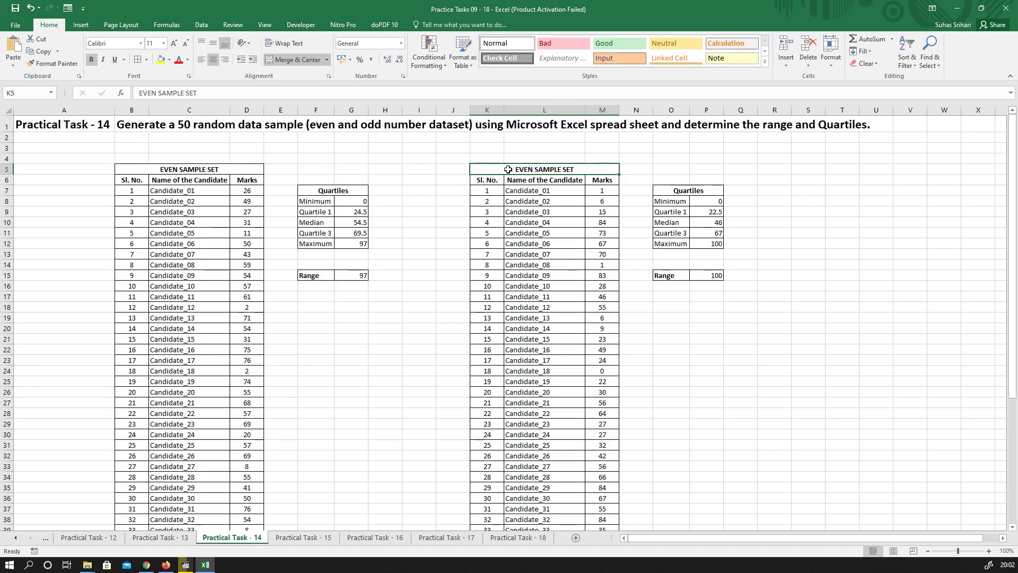
{"action": "double_click", "coordinate": [504, 169]}
{"action": "key", "text": "shift+Right"}
{"action": "key", "text": "shift+Right"}
{"action": "key", "text": "shift+Right"}
{"action": "key", "text": "shift+Right"}
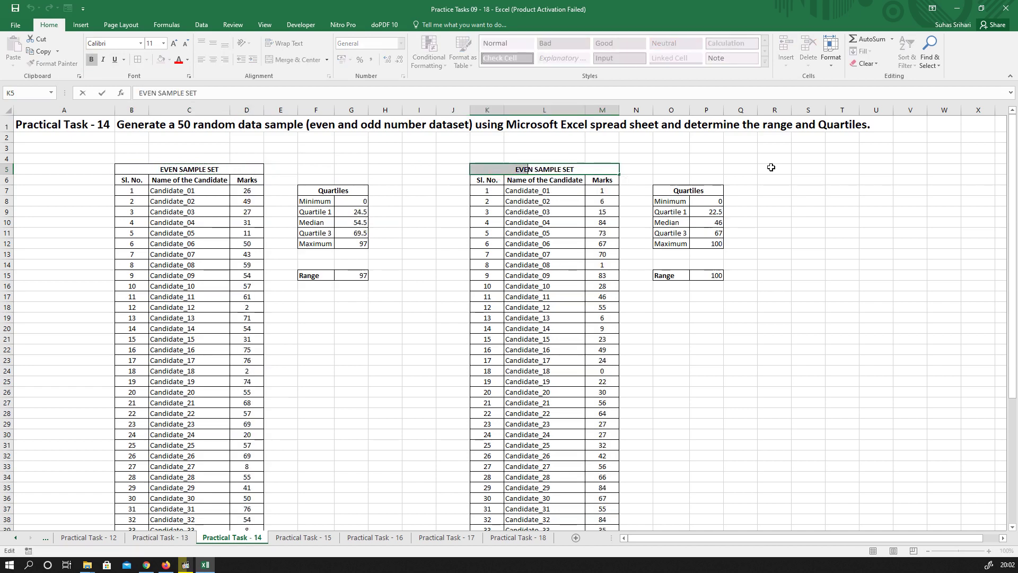
{"action": "type", "text": "ODD"}
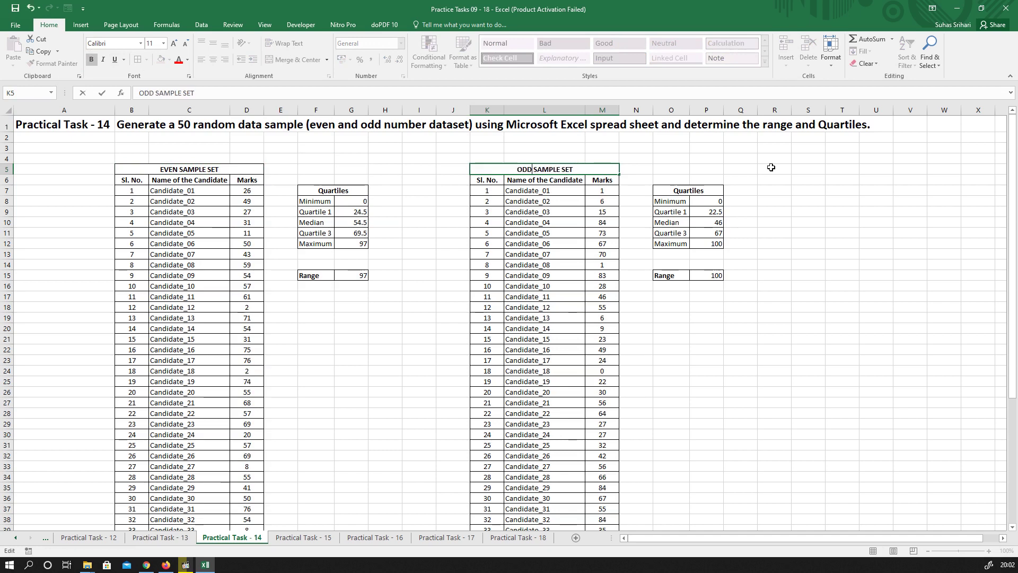
{"action": "key", "text": "Return"}
Review both sample sets down to their last candidates, together with their quartile and range tables
{"action": "scroll", "coordinate": [672, 314], "scroll_direction": "down", "scroll_amount": 3}
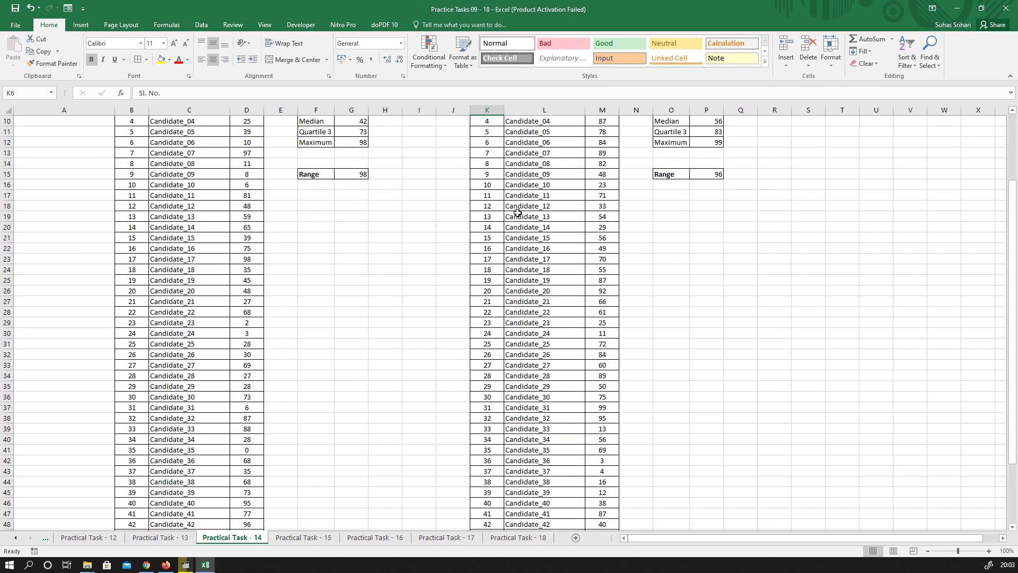
{"action": "scroll", "coordinate": [525, 209], "scroll_direction": "up", "scroll_amount": 3}
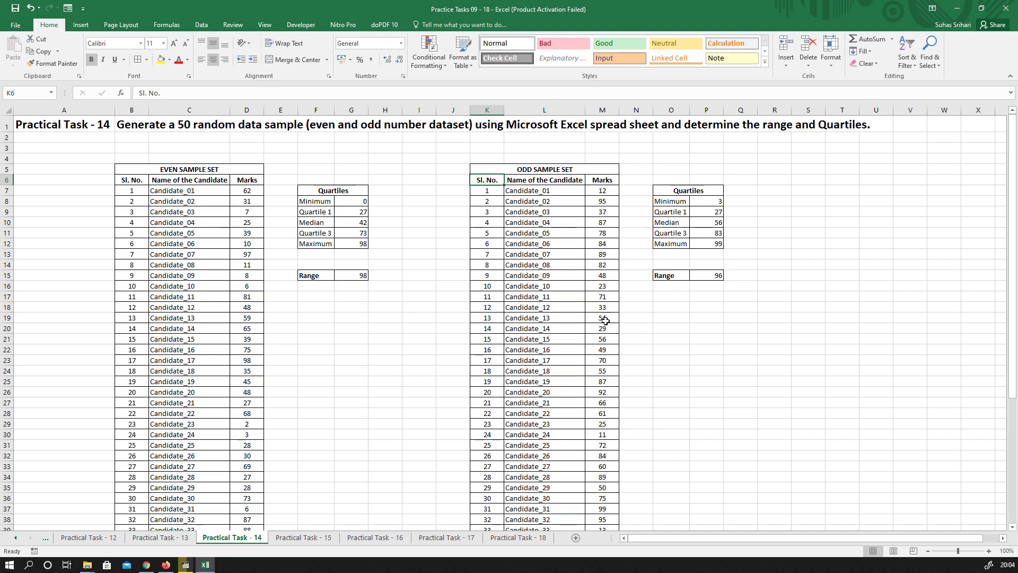
{"action": "scroll", "coordinate": [608, 364], "scroll_direction": "down", "scroll_amount": 3}
{"action": "scroll", "coordinate": [608, 364], "scroll_direction": "down", "scroll_amount": 4}
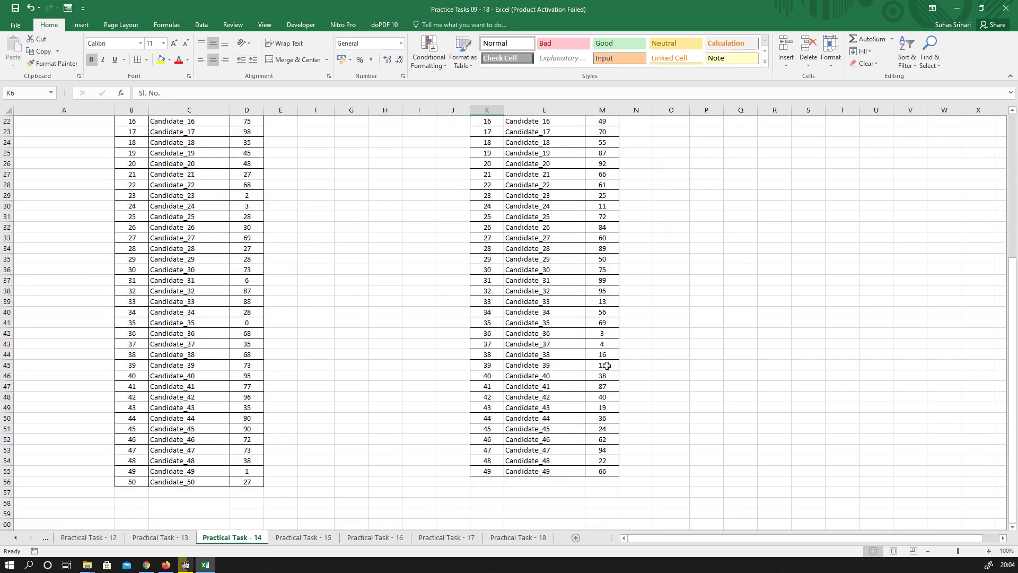
{"action": "scroll", "coordinate": [693, 300], "scroll_direction": "up", "scroll_amount": 6}
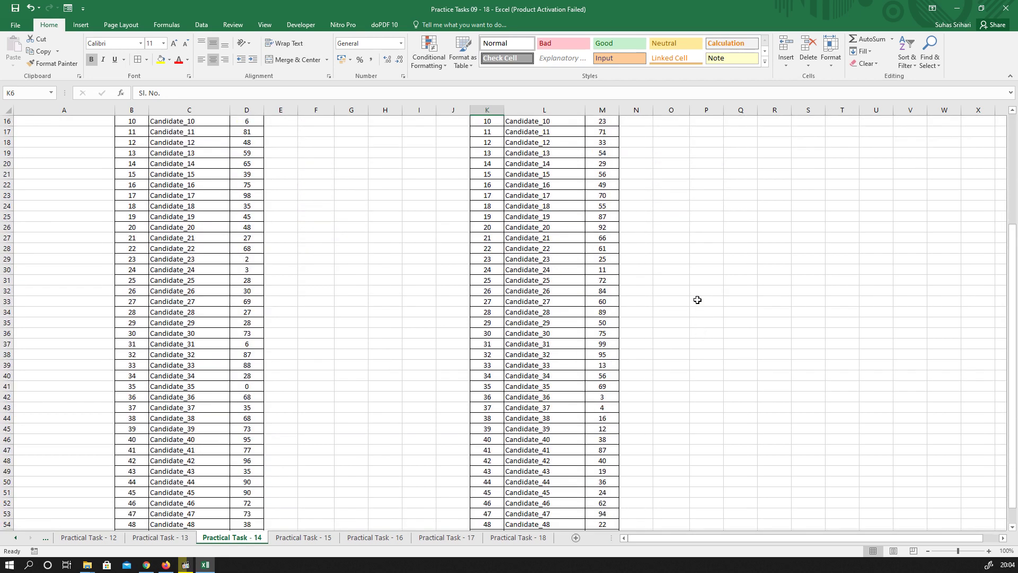
{"action": "scroll", "coordinate": [691, 298], "scroll_direction": "up", "scroll_amount": 1}
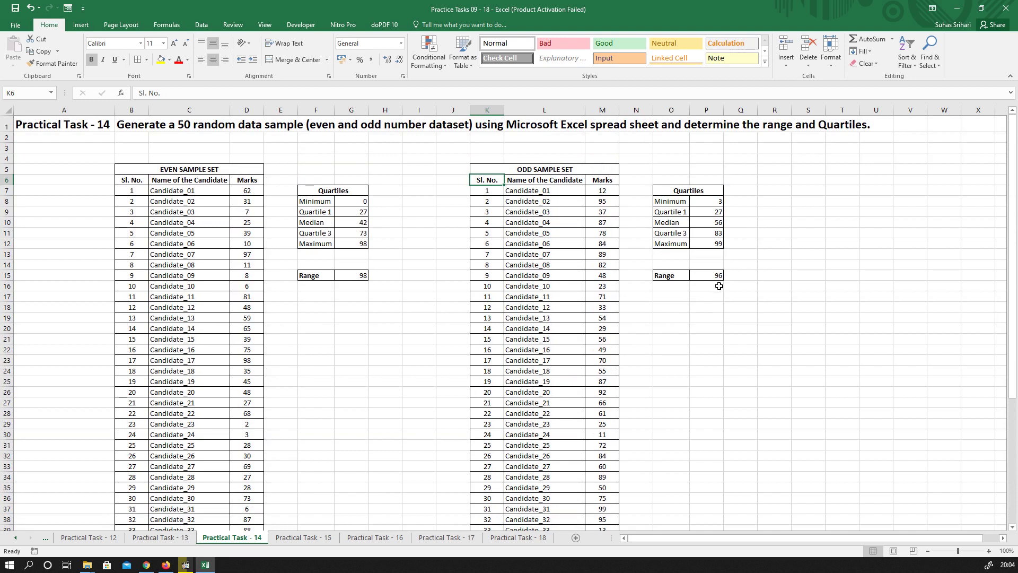